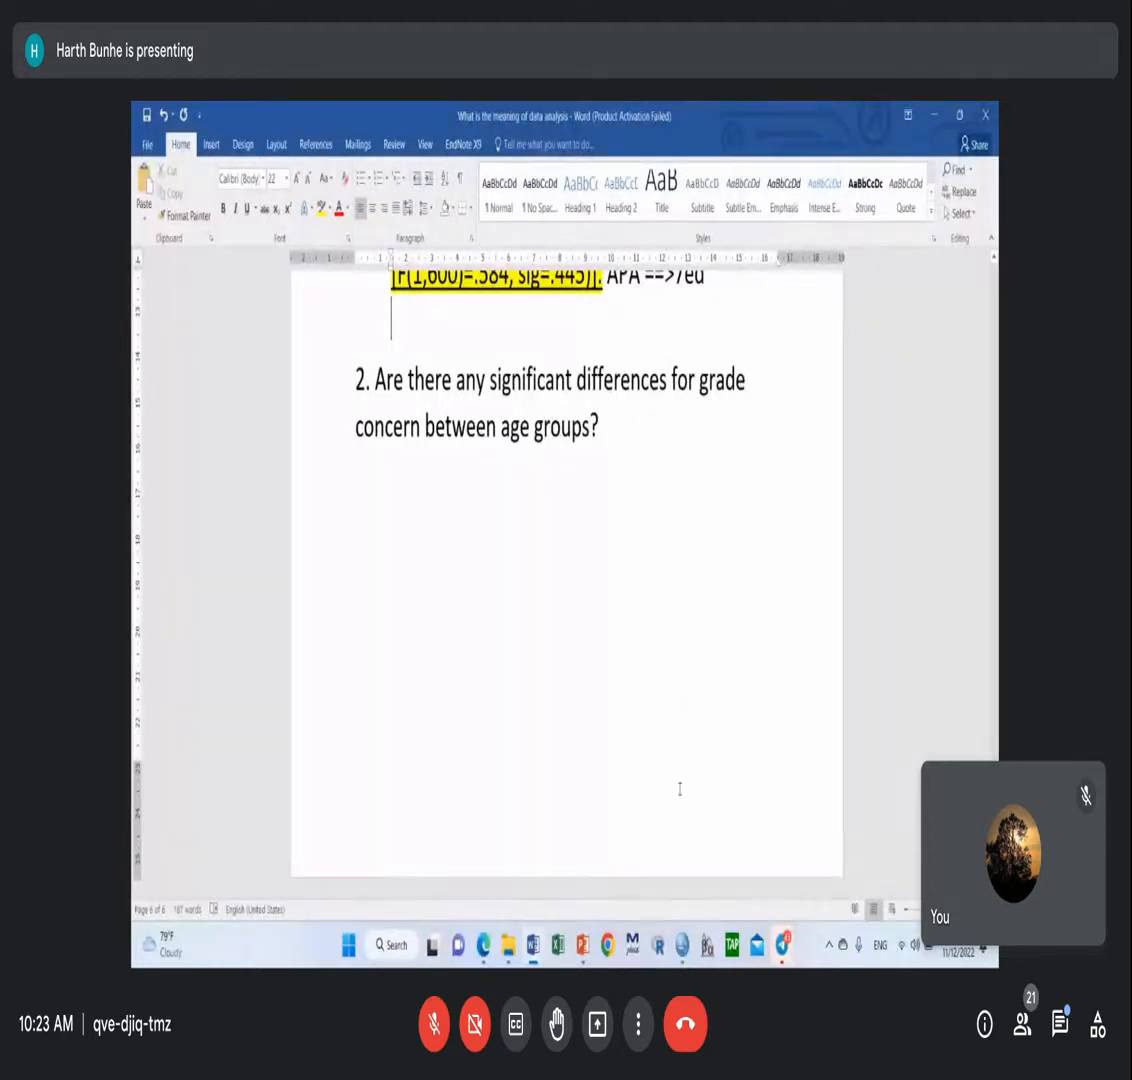
In question 2, colour "grade concern" red and highlight "age groups" in yellow.
drag(424, 440, 699, 385)
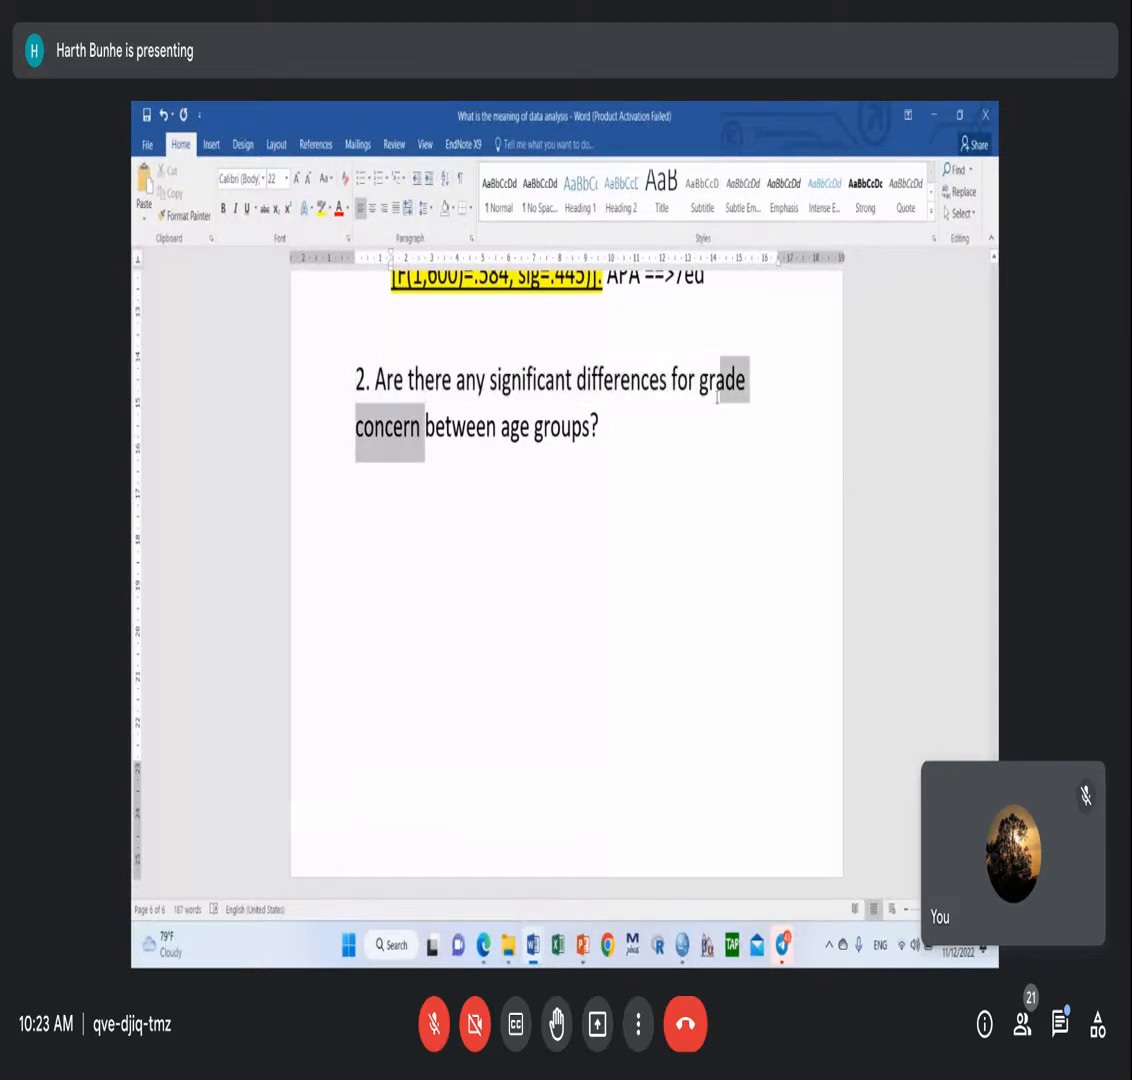
click(339, 208)
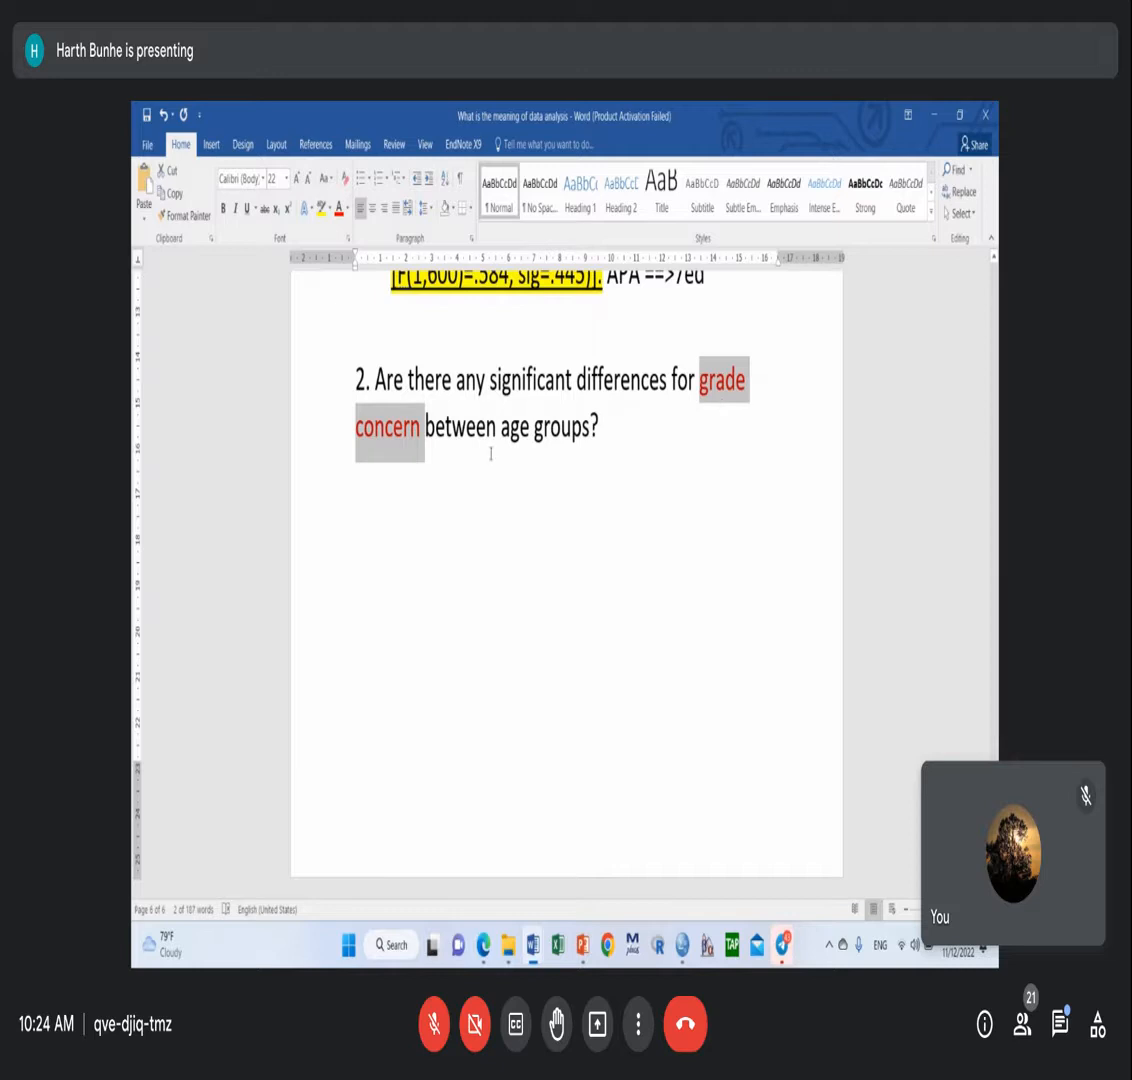
drag(504, 435, 579, 460)
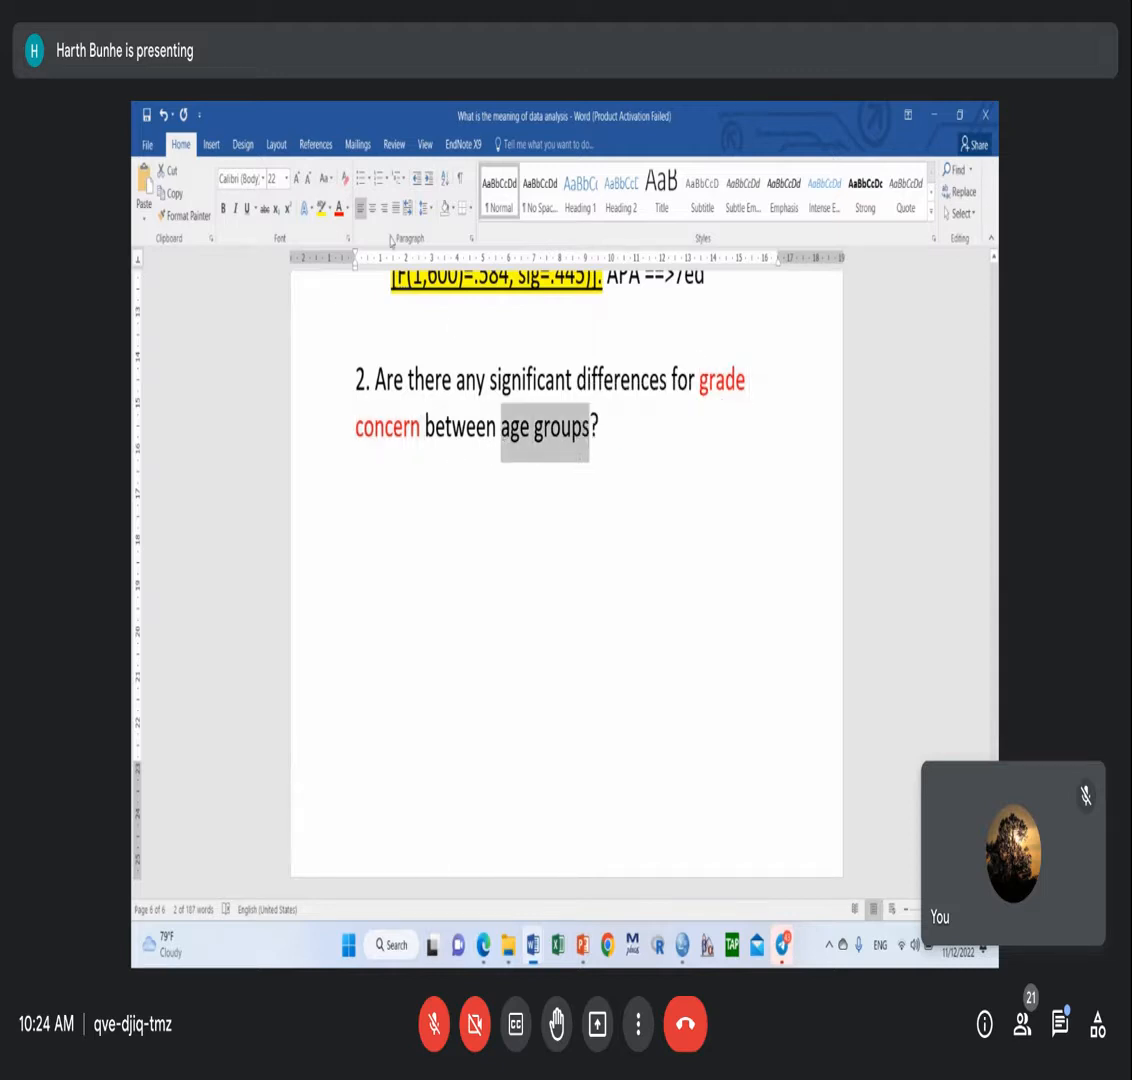
click(321, 210)
click(522, 376)
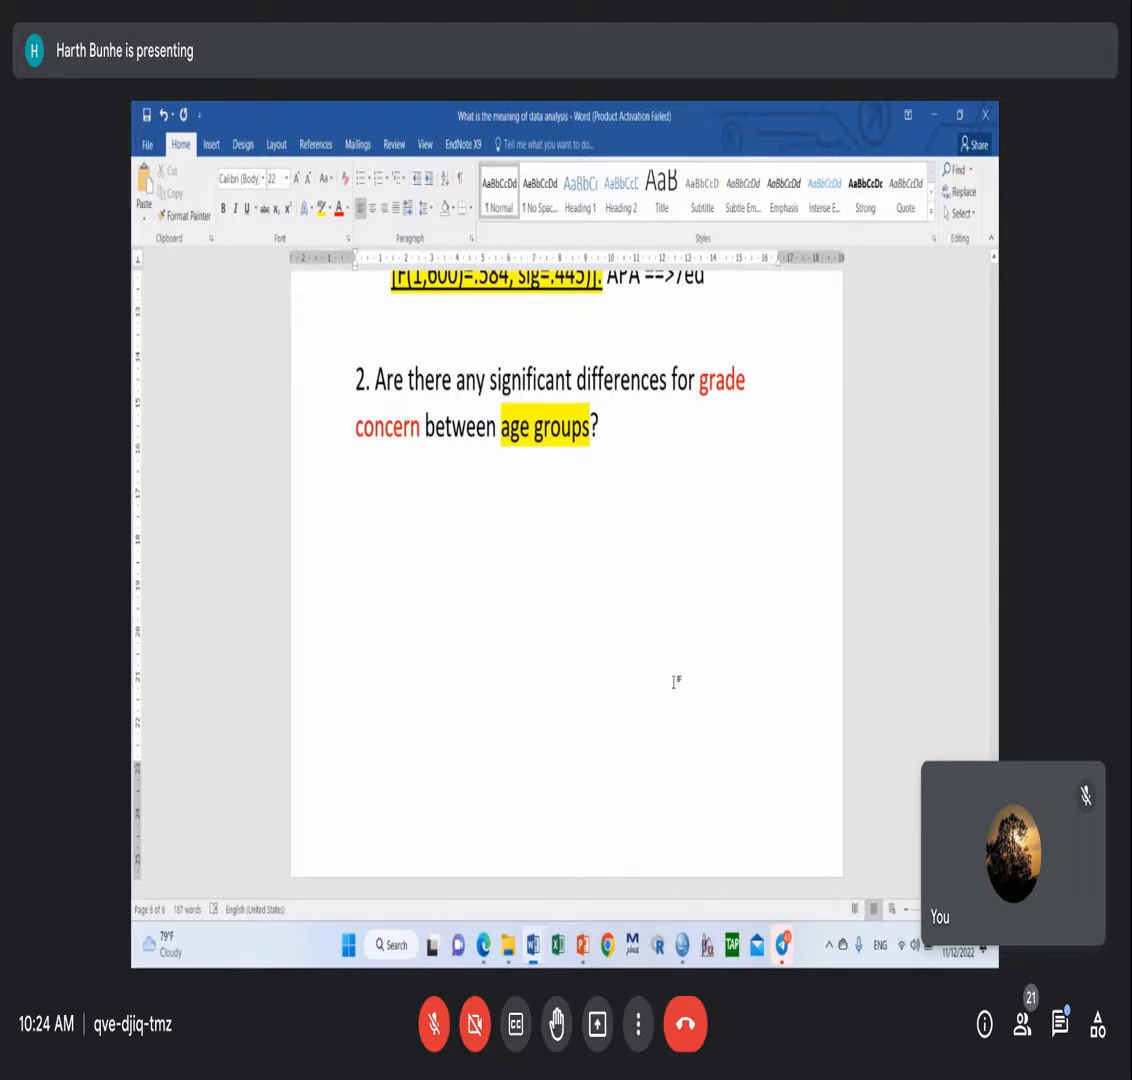
Switch to the dataforextrassignment.sav data set in SPSS and show the variable definitions, selecting the Age variable.
mouse_move(682, 944)
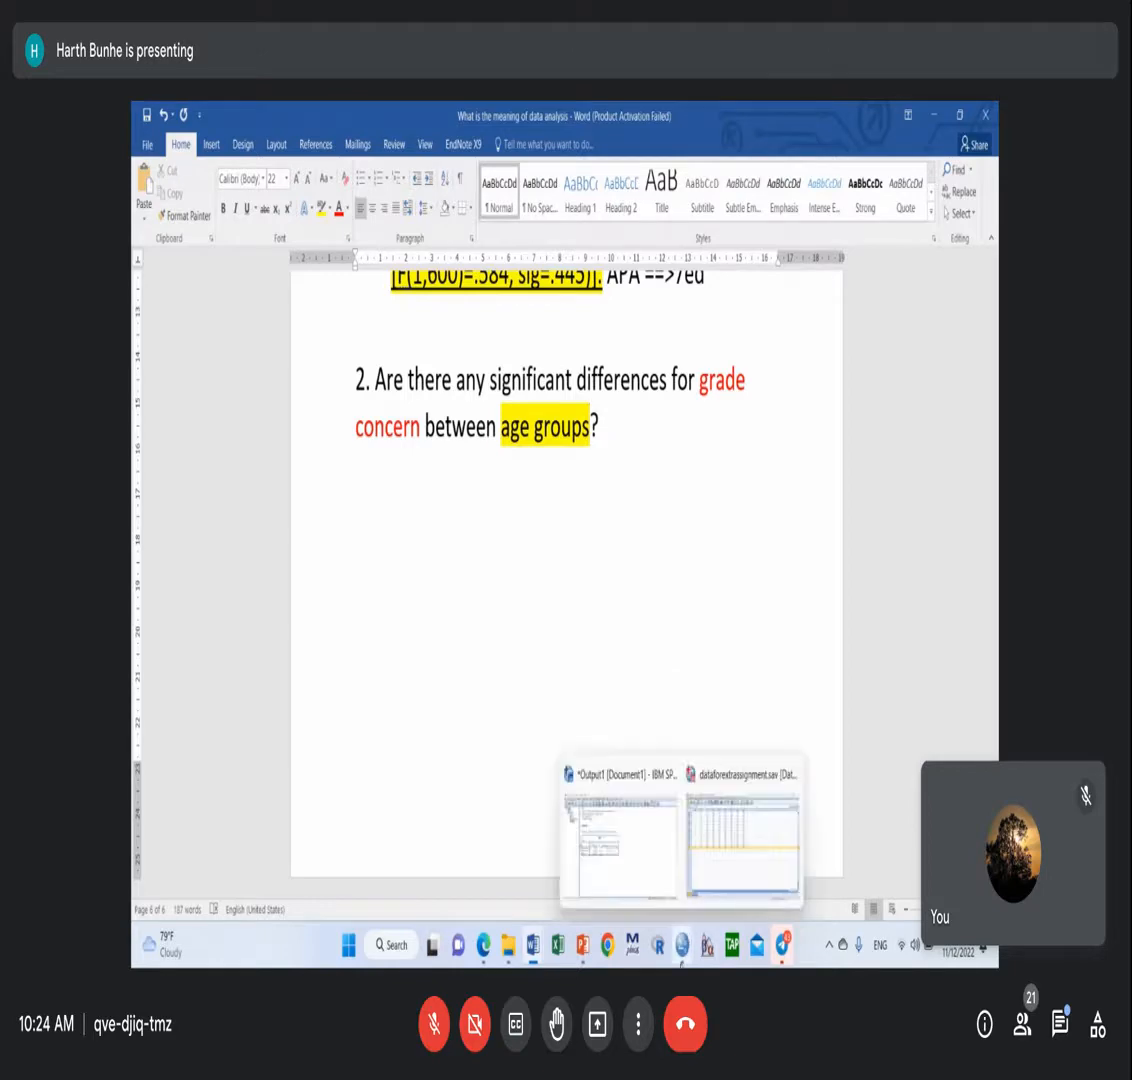
click(731, 867)
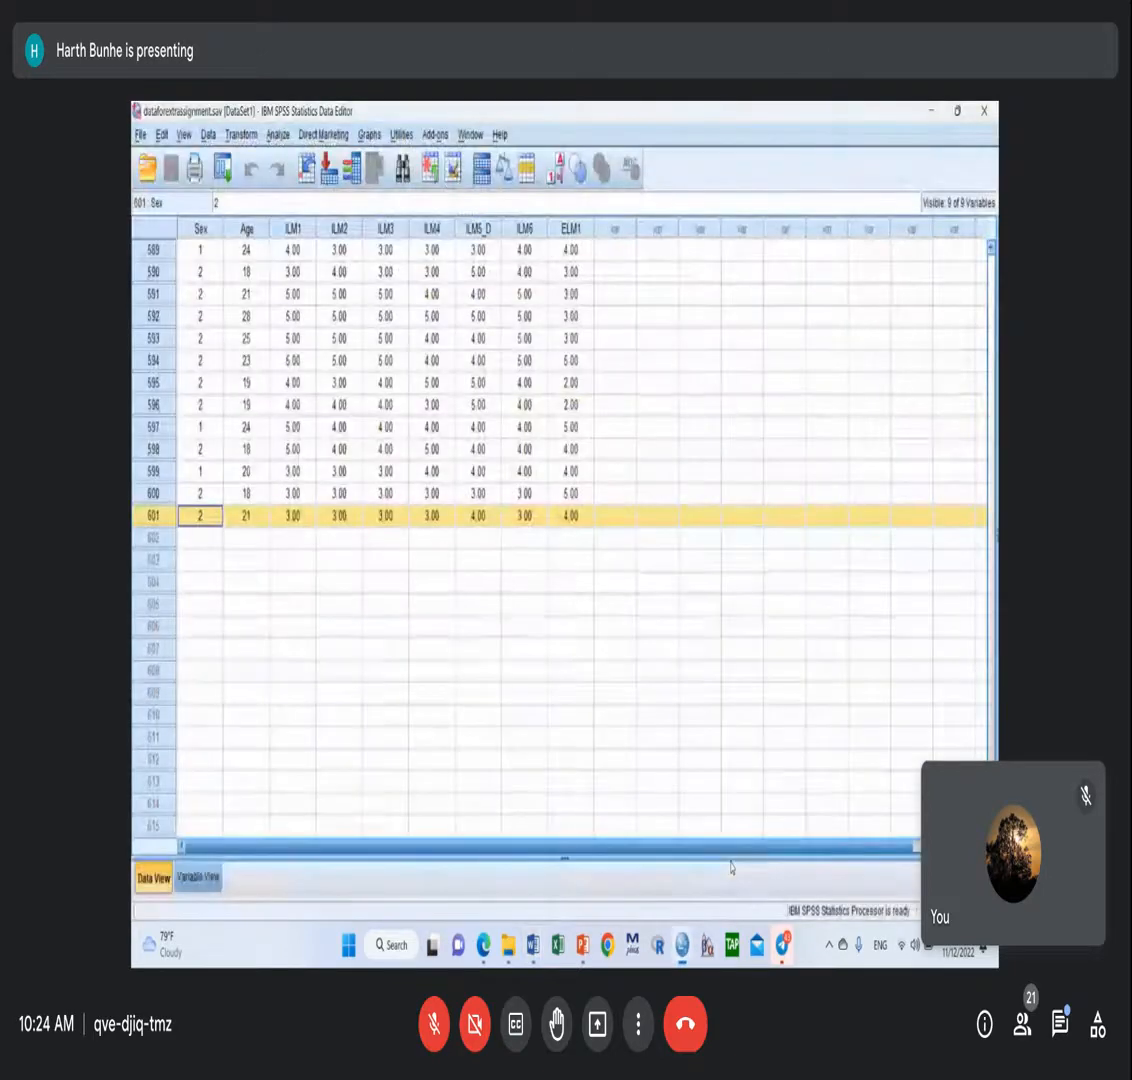
click(292, 670)
scroll(427, 622, up, 20)
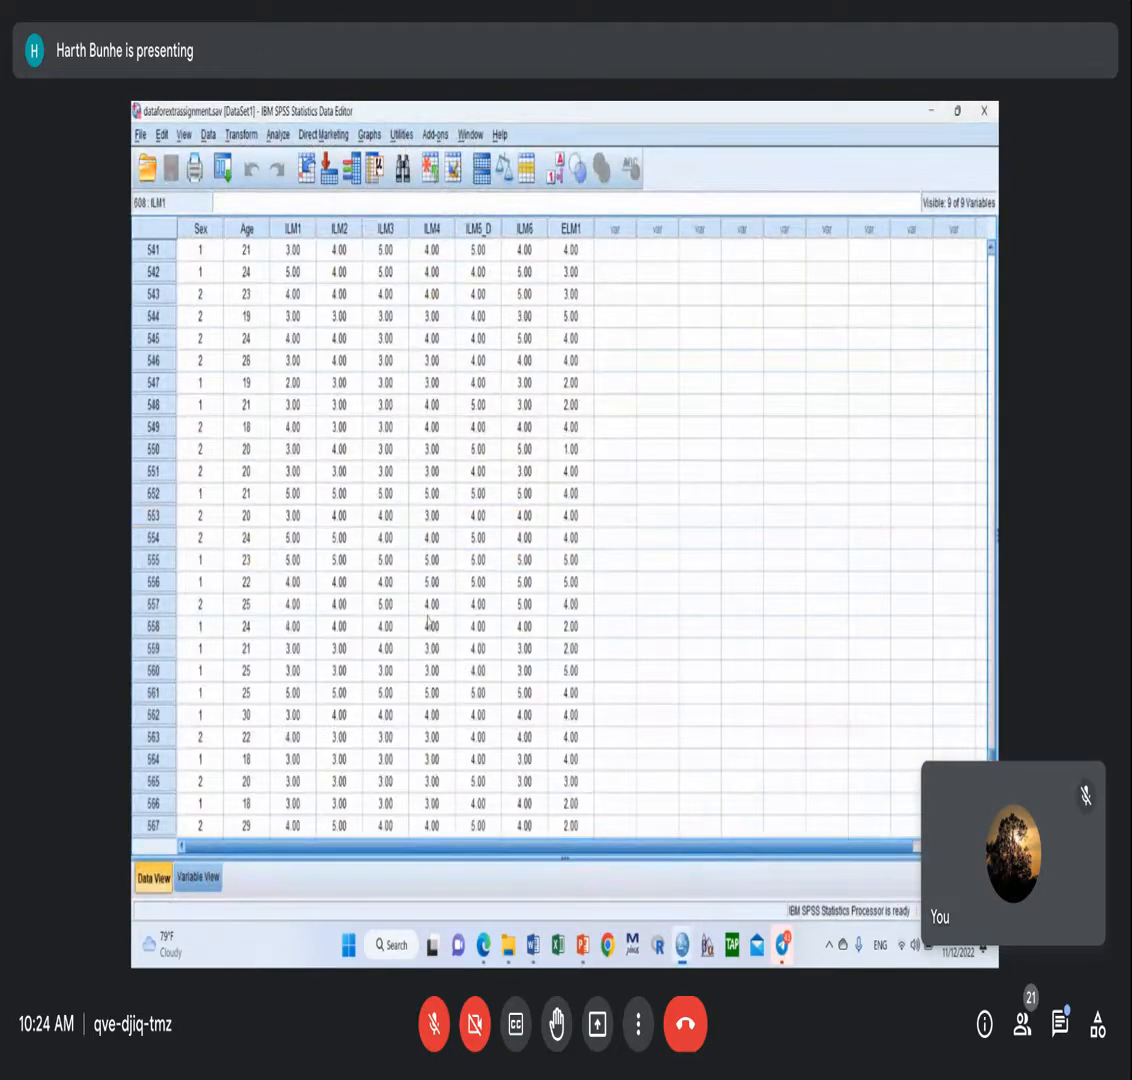
click(198, 877)
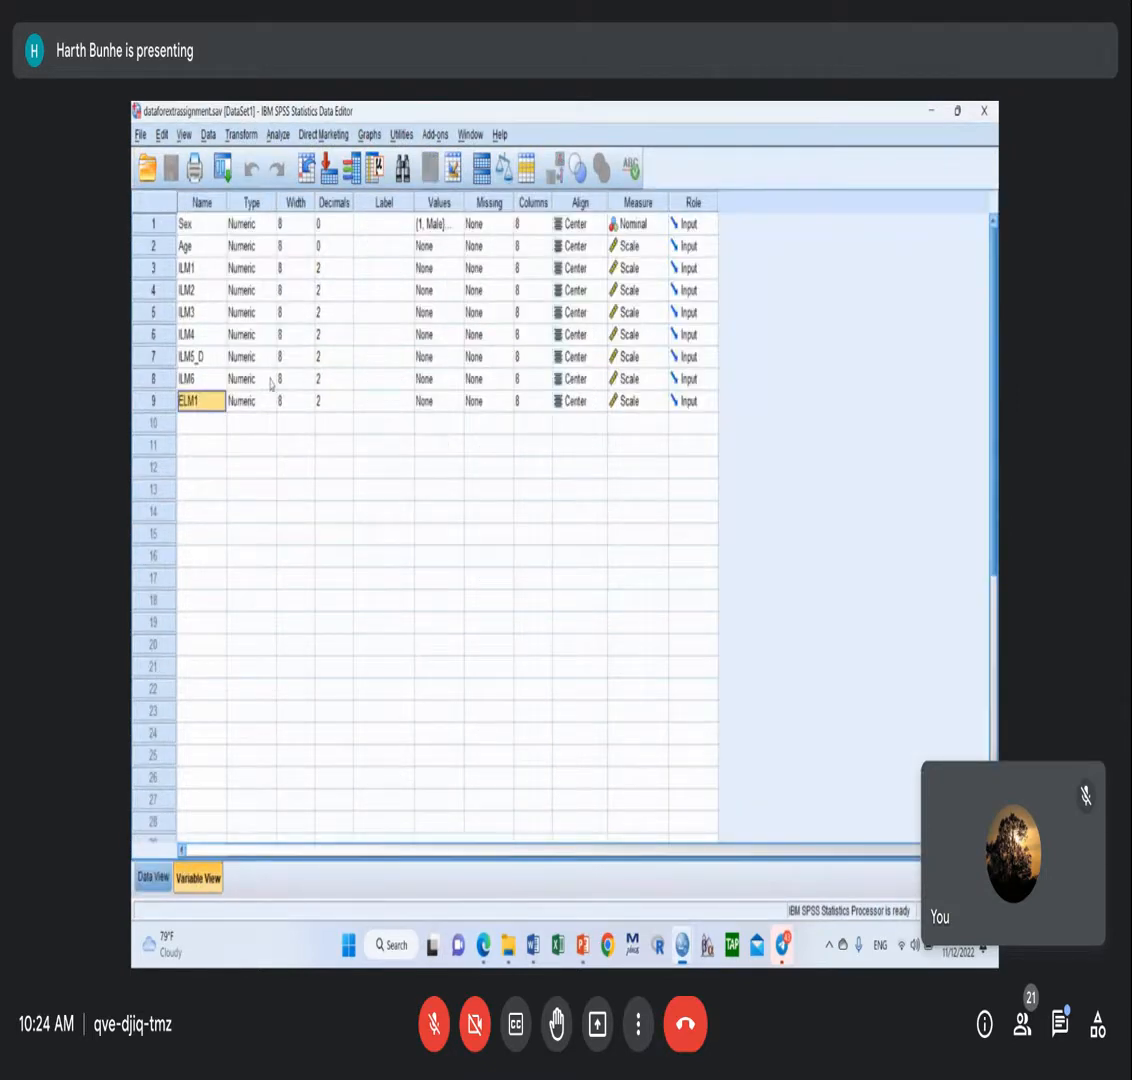
click(197, 254)
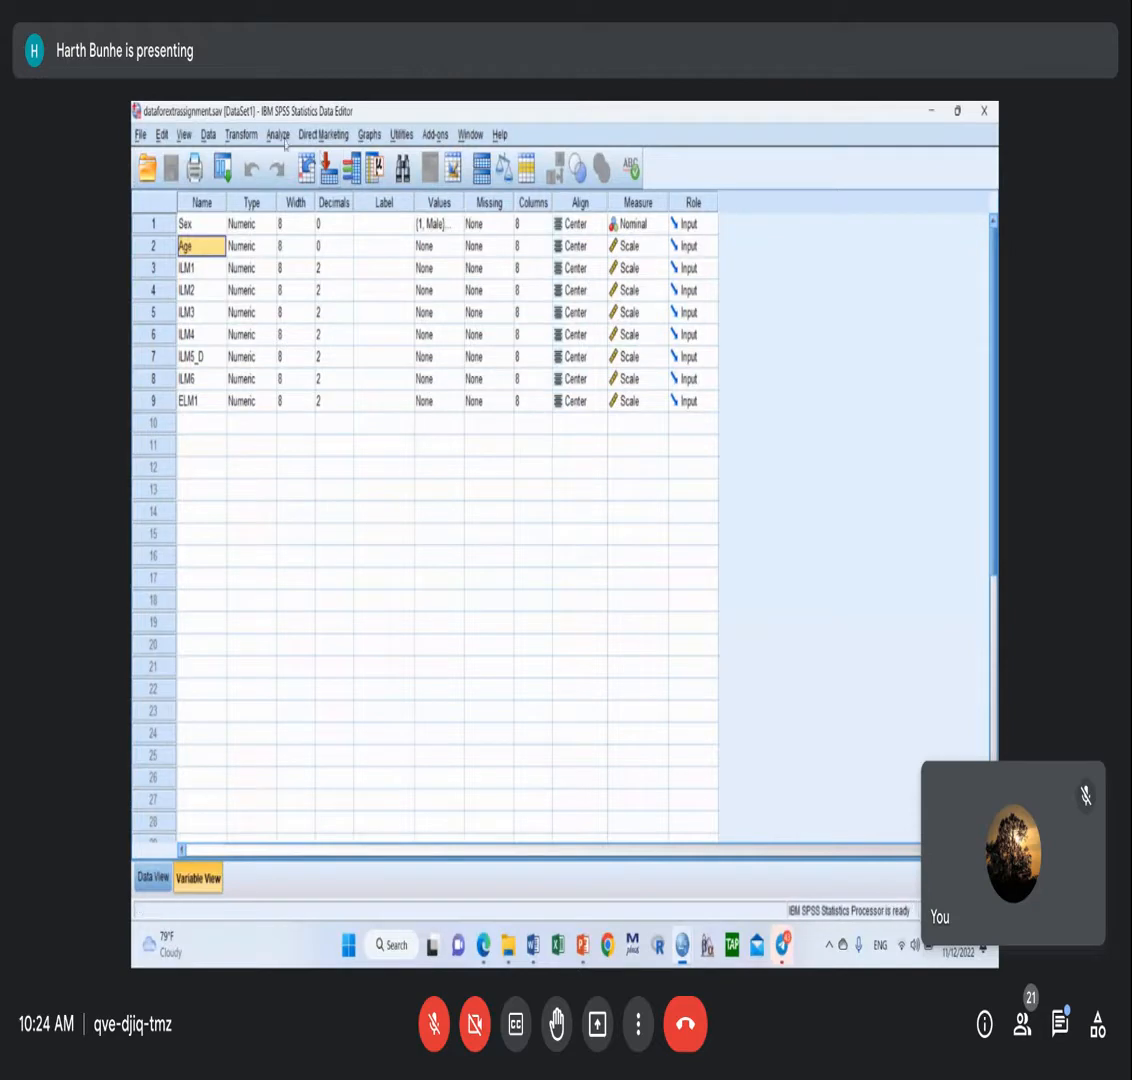
click(279, 135)
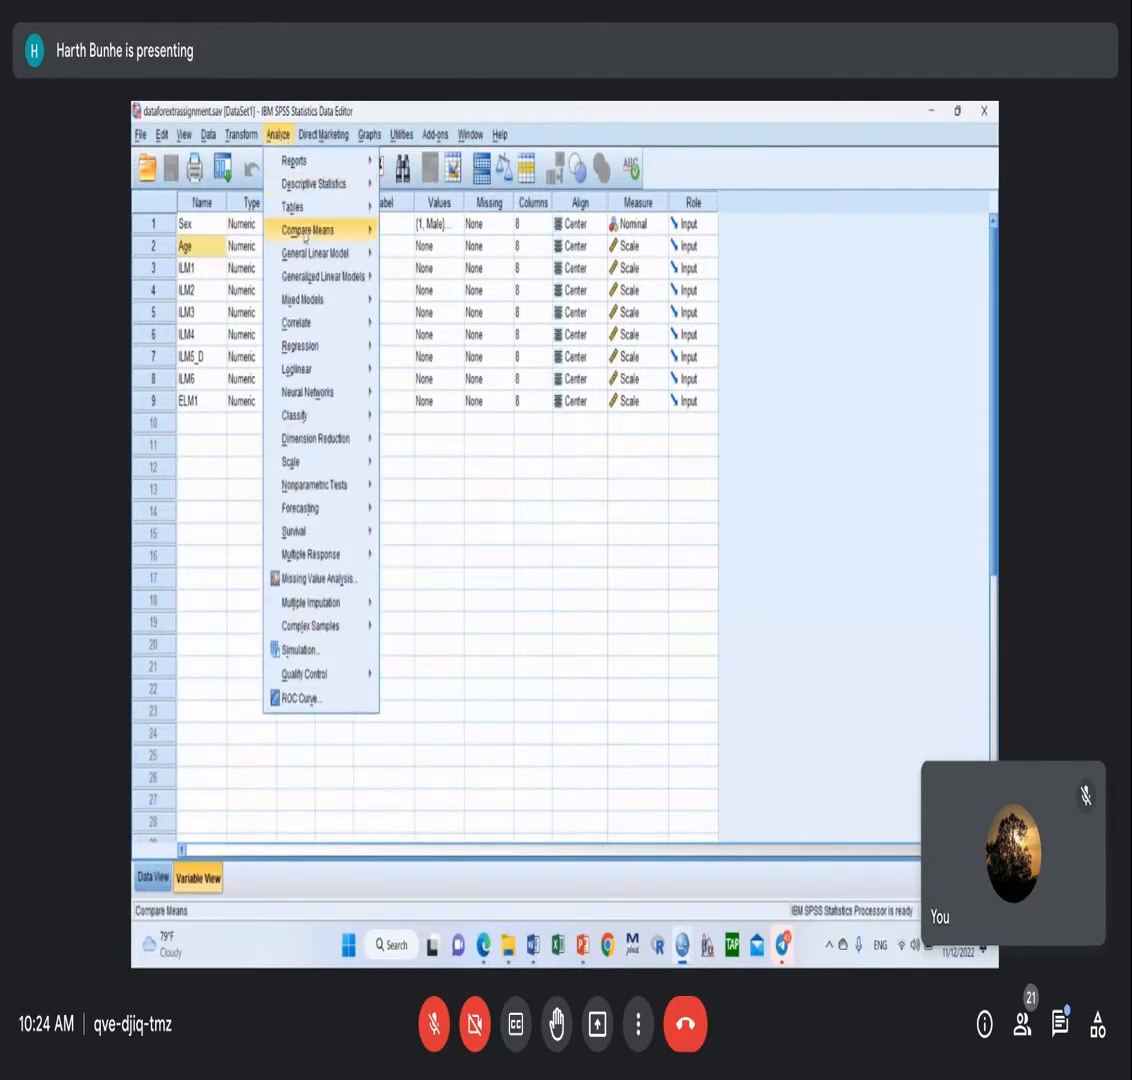
mouse_move(306, 239)
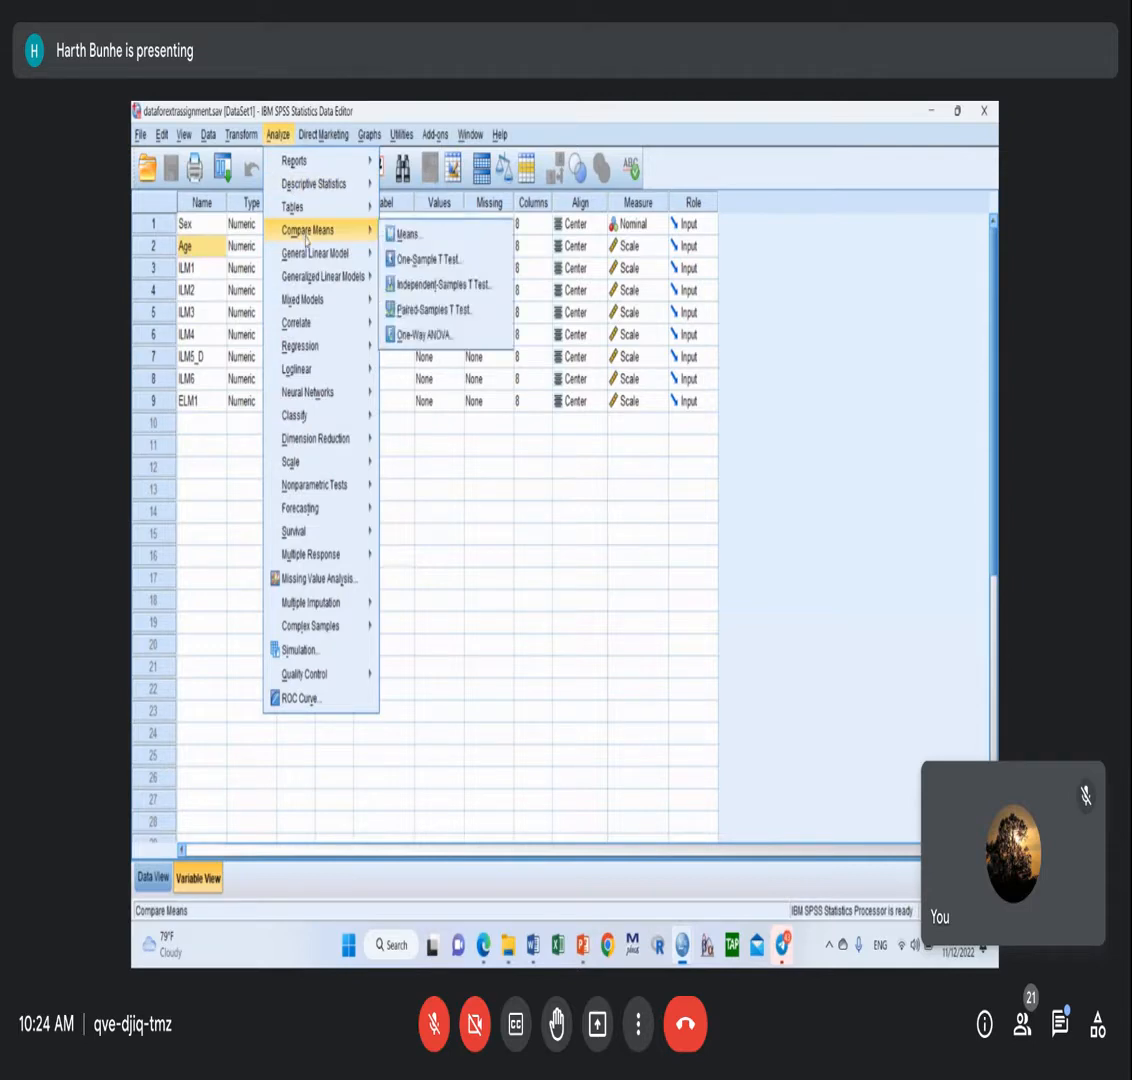
click(428, 334)
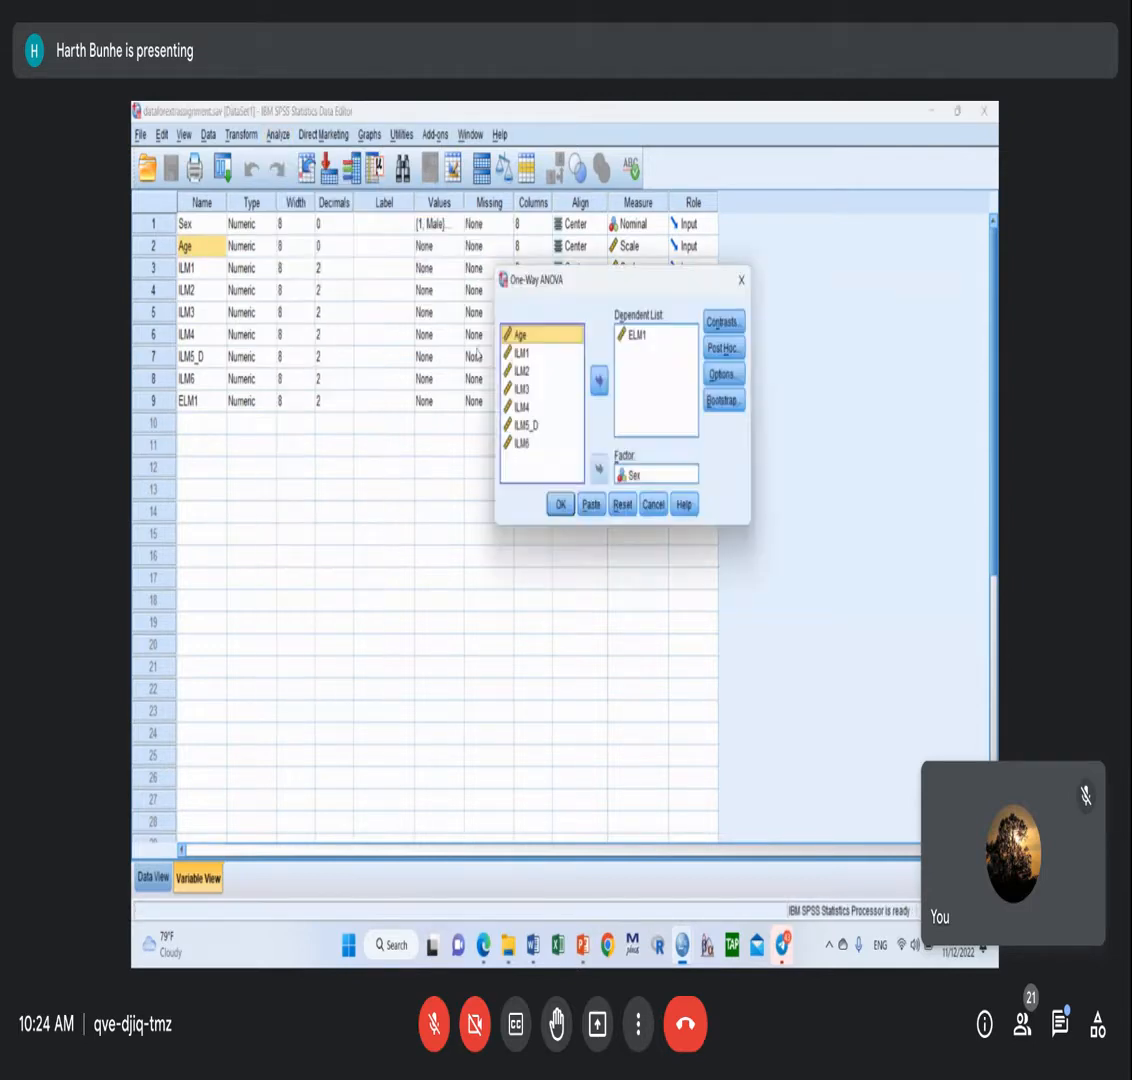
click(642, 338)
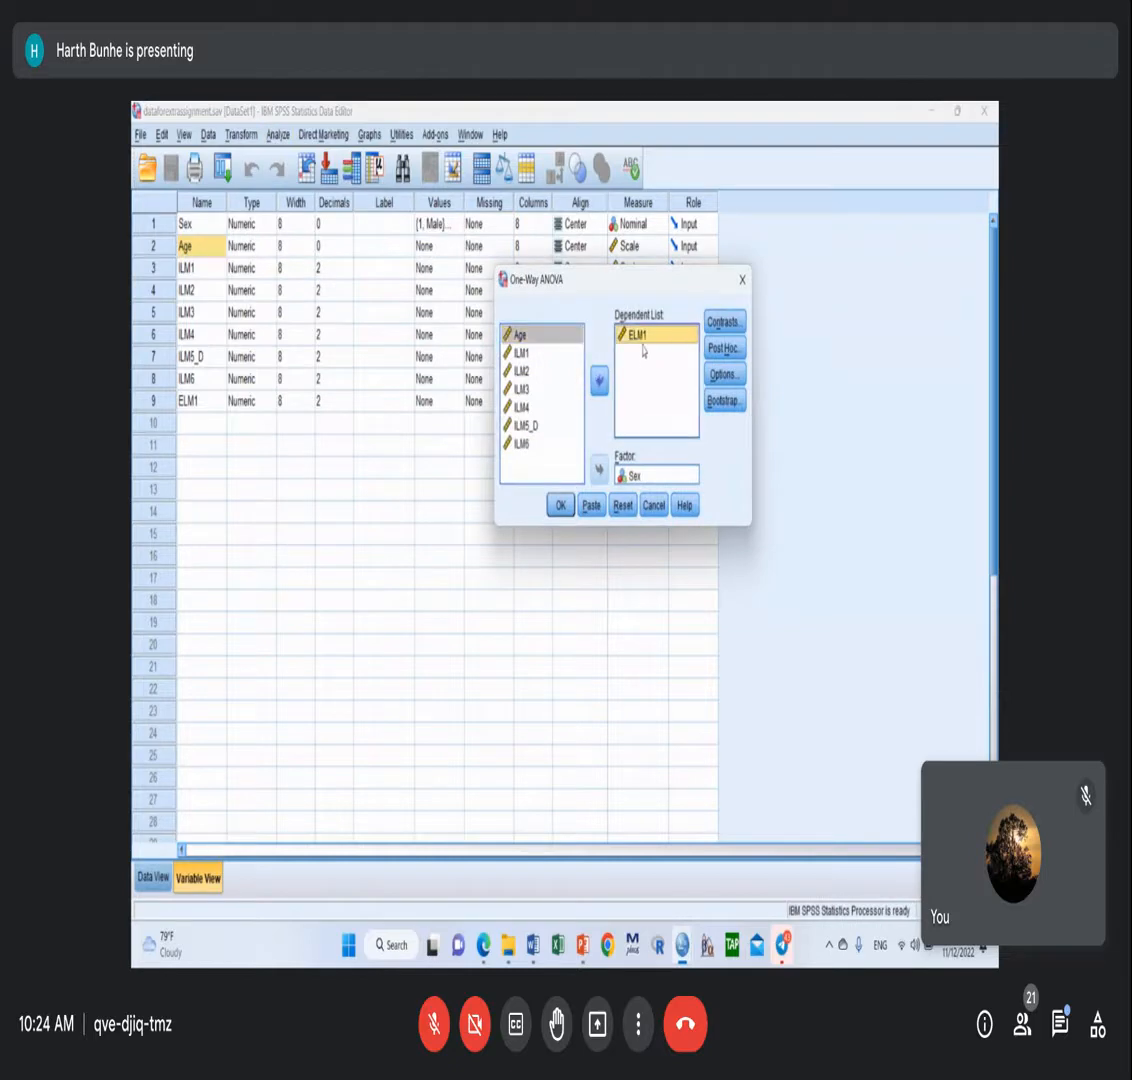
click(628, 476)
click(599, 469)
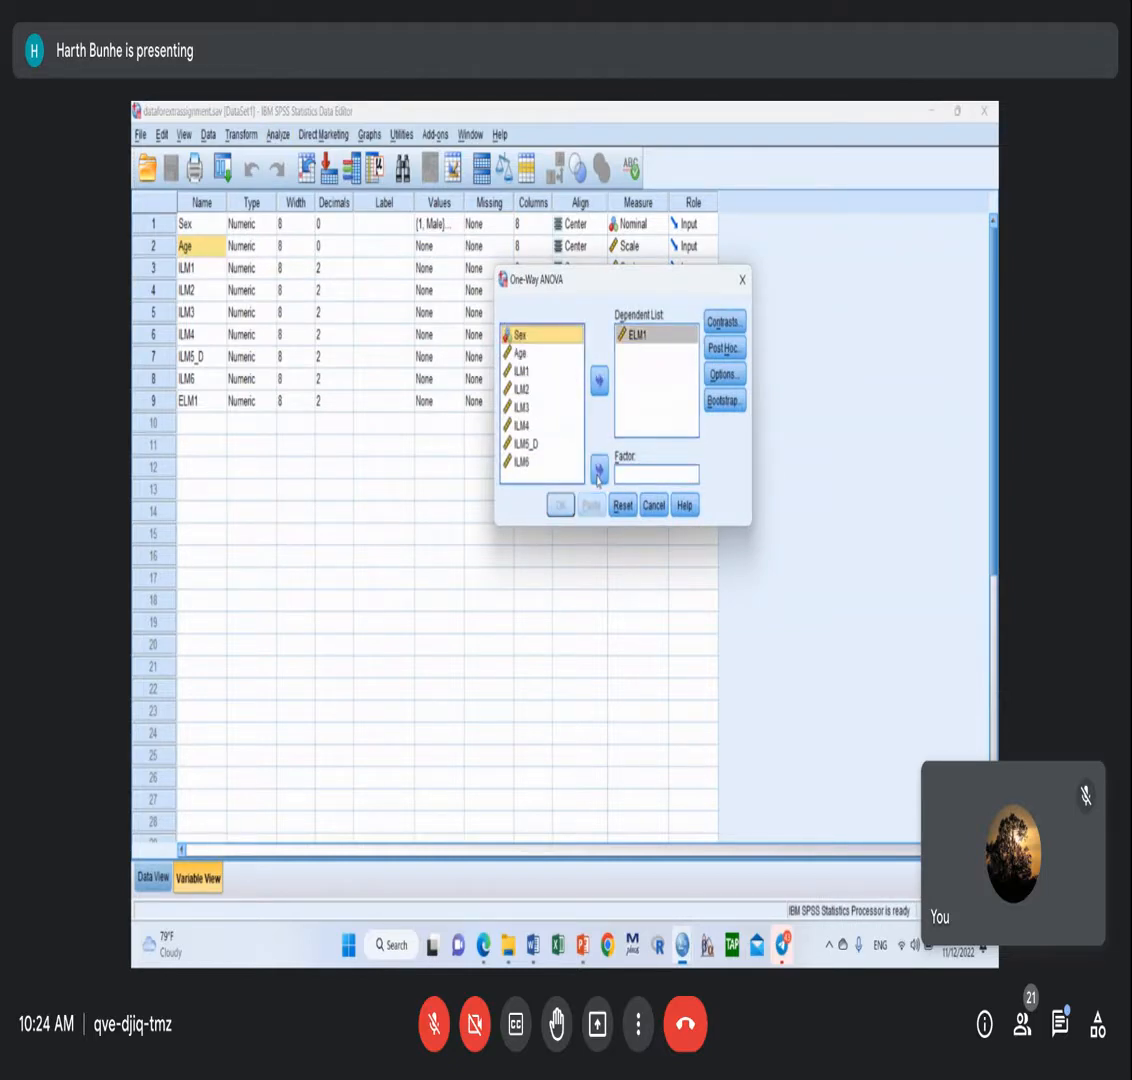
click(530, 356)
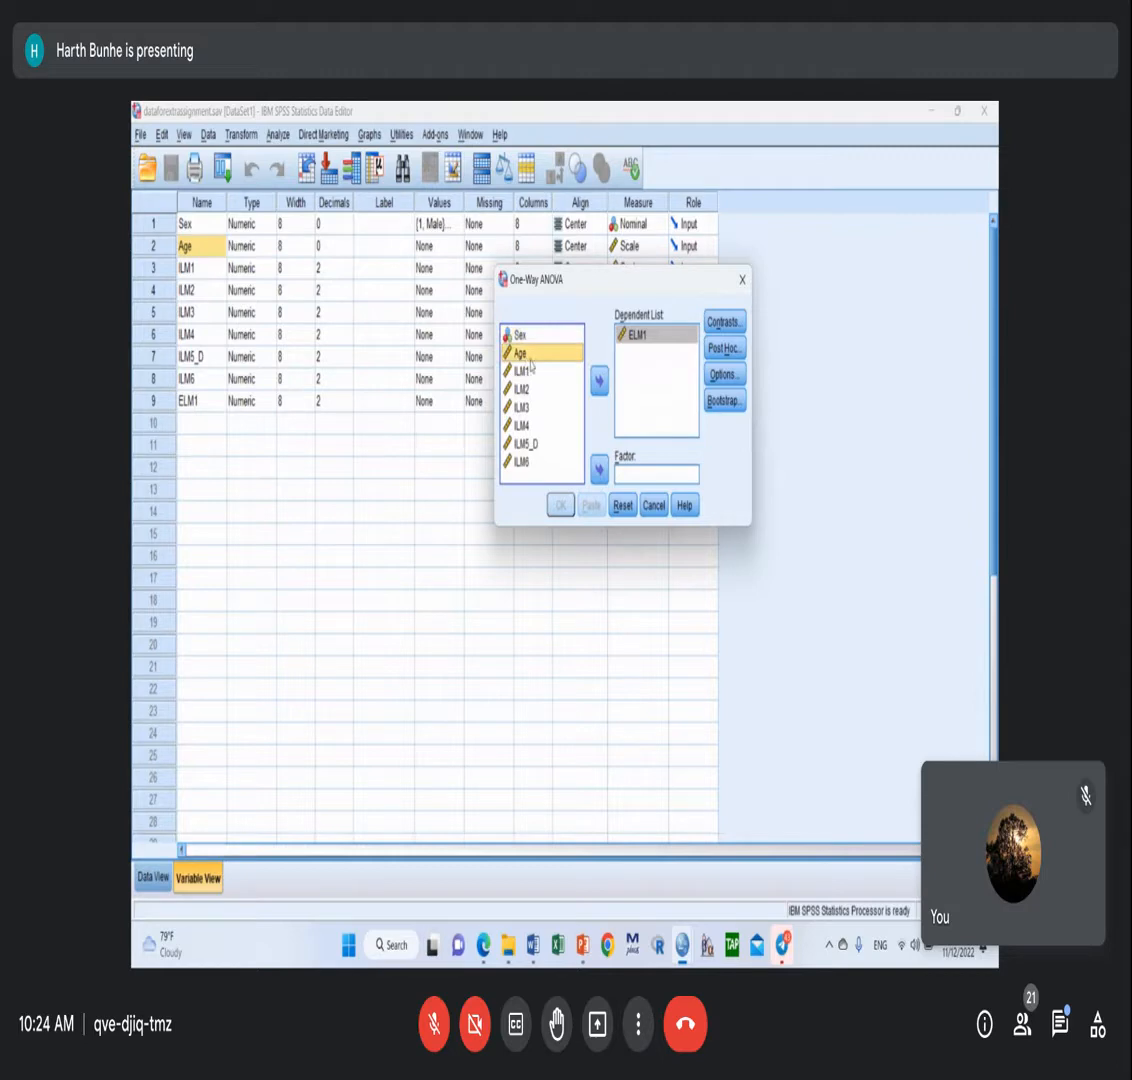
click(599, 470)
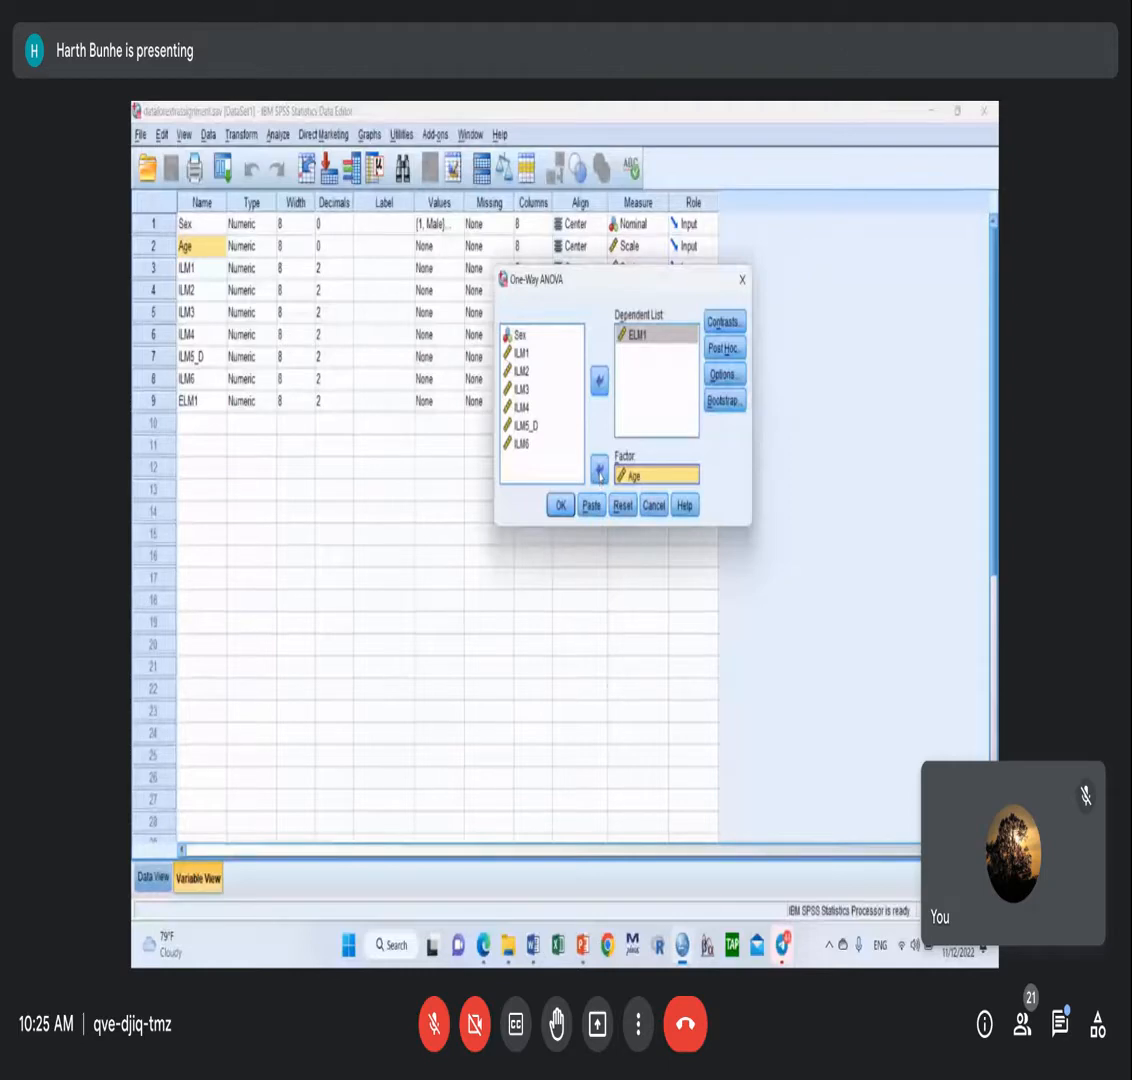
drag(604, 292, 426, 475)
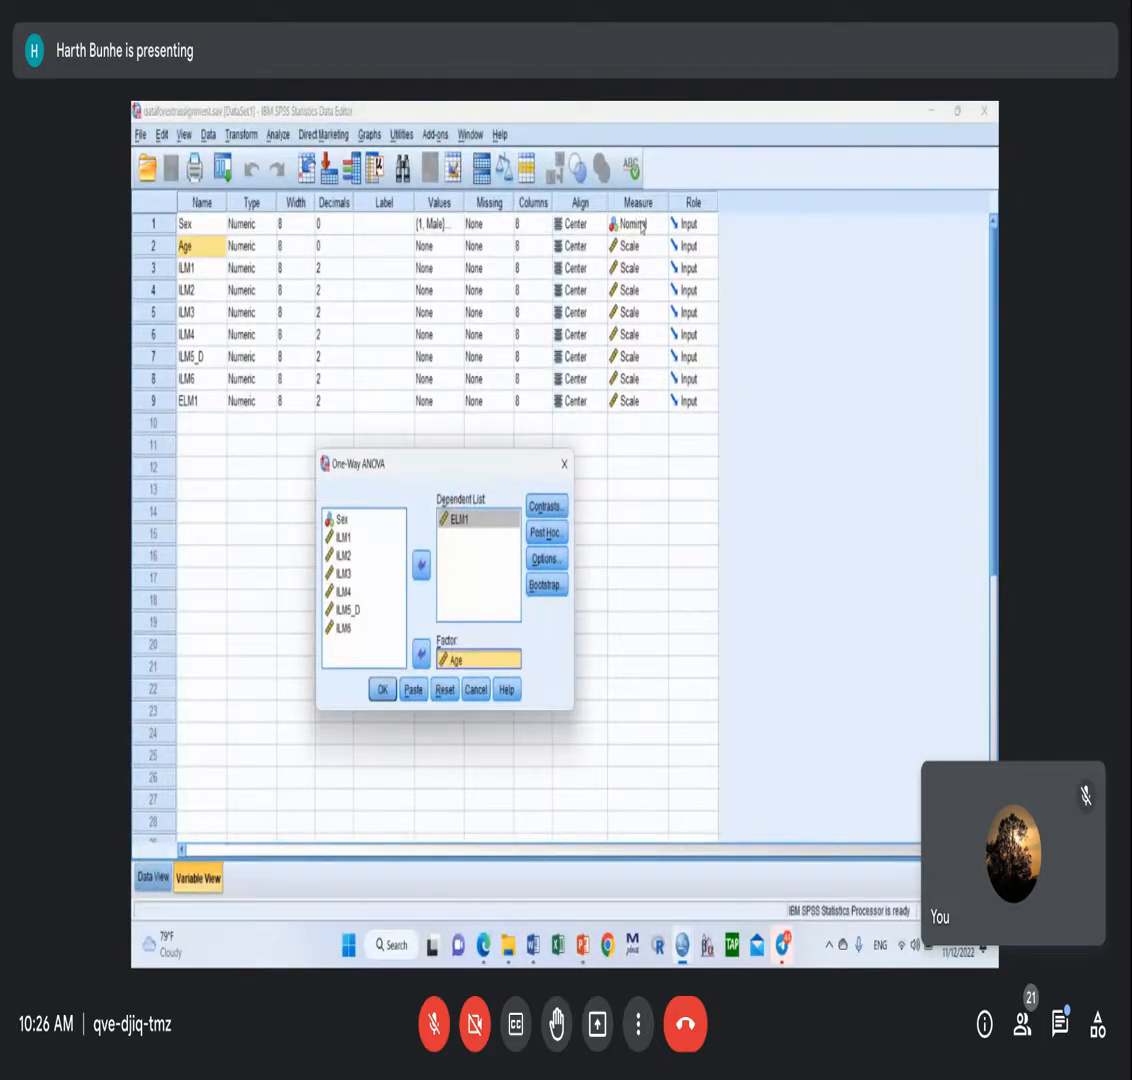
click(569, 479)
Switch to the PowerPoint presentation and examine the independent and dependent variable types on the ANOVA – One Way slide.
mouse_move(583, 944)
click(584, 856)
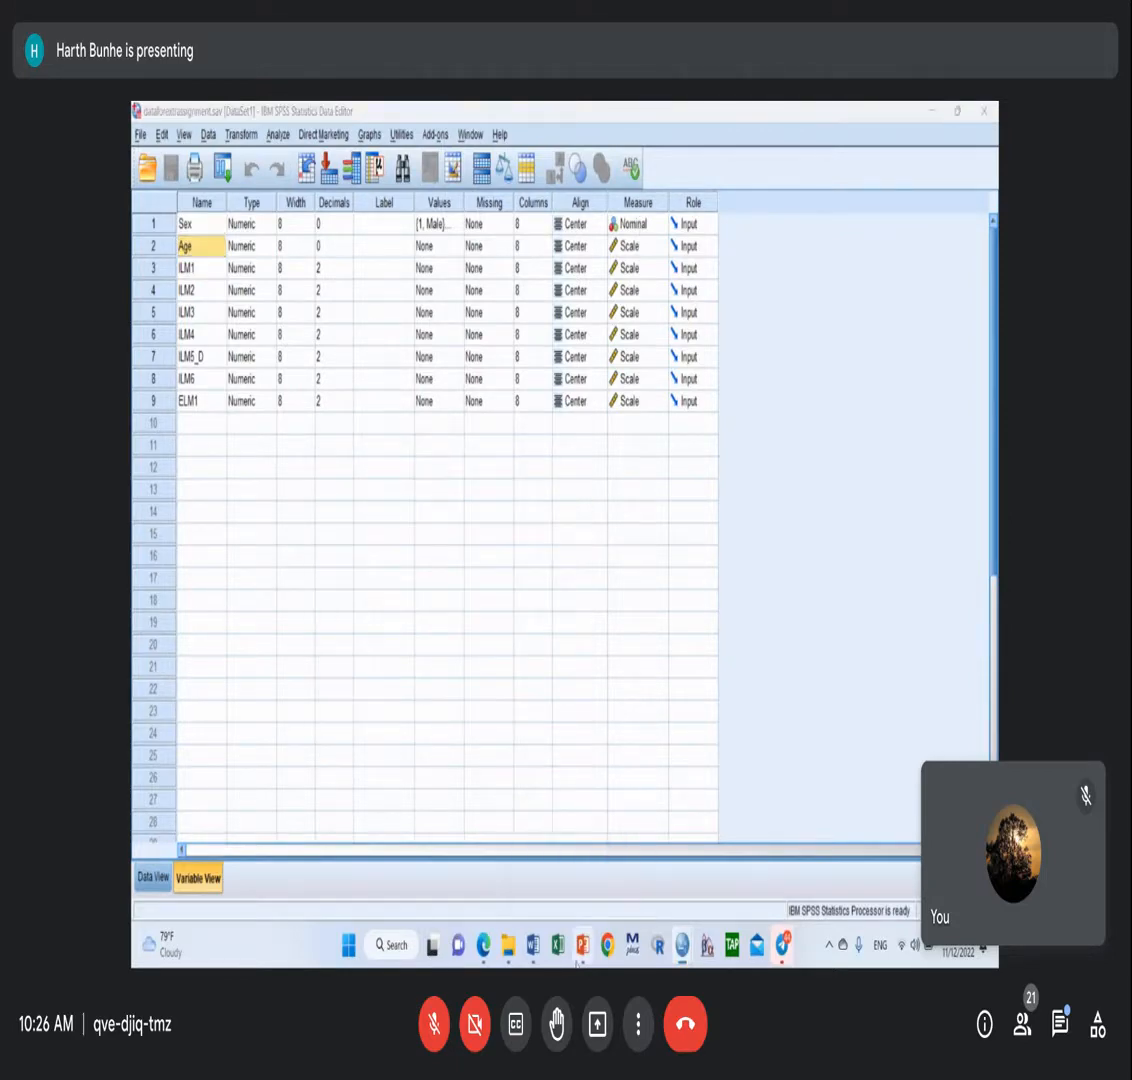
scroll(285, 814, down, 10)
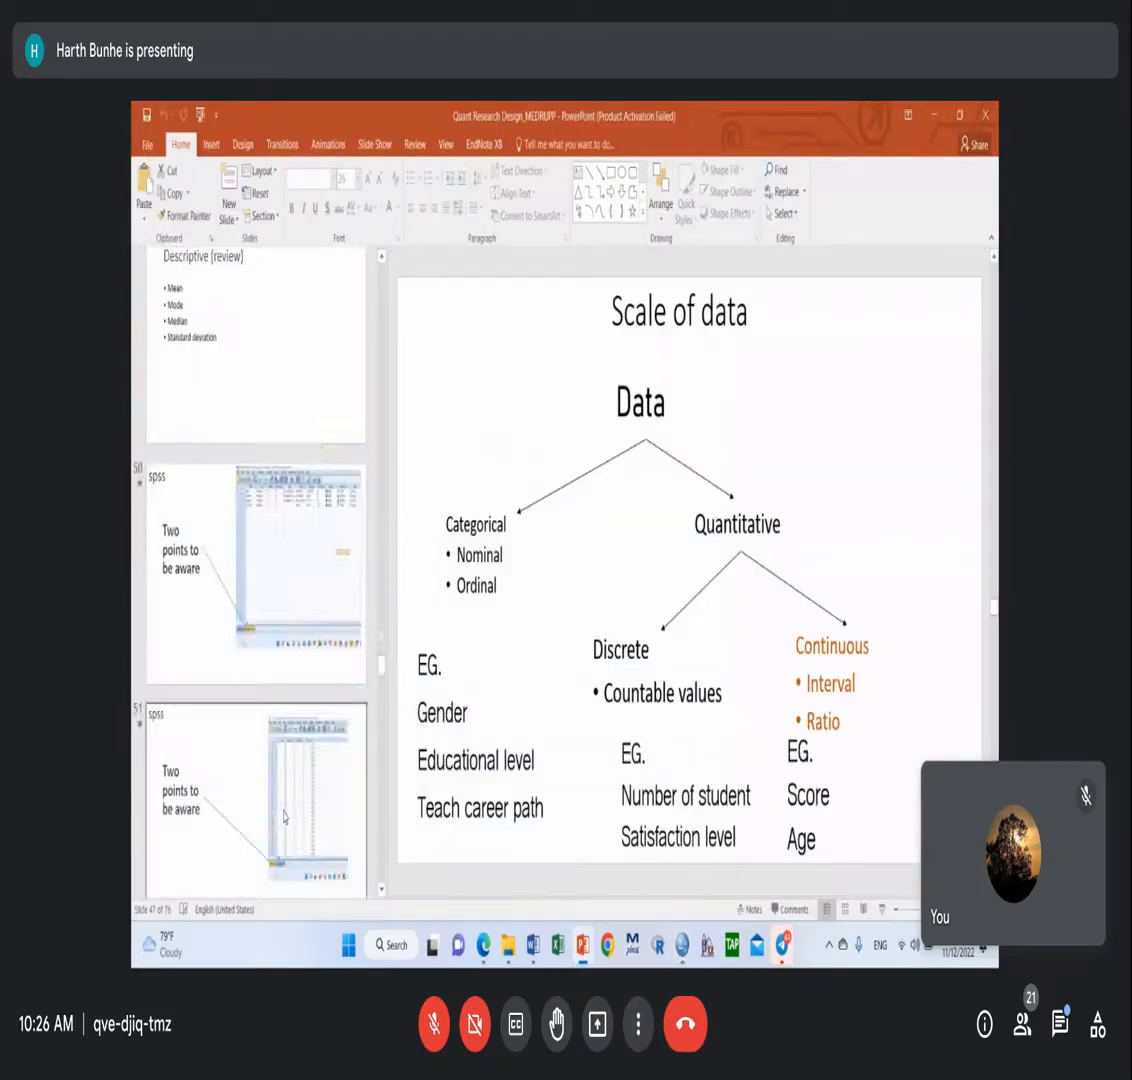
scroll(285, 817, down, 6)
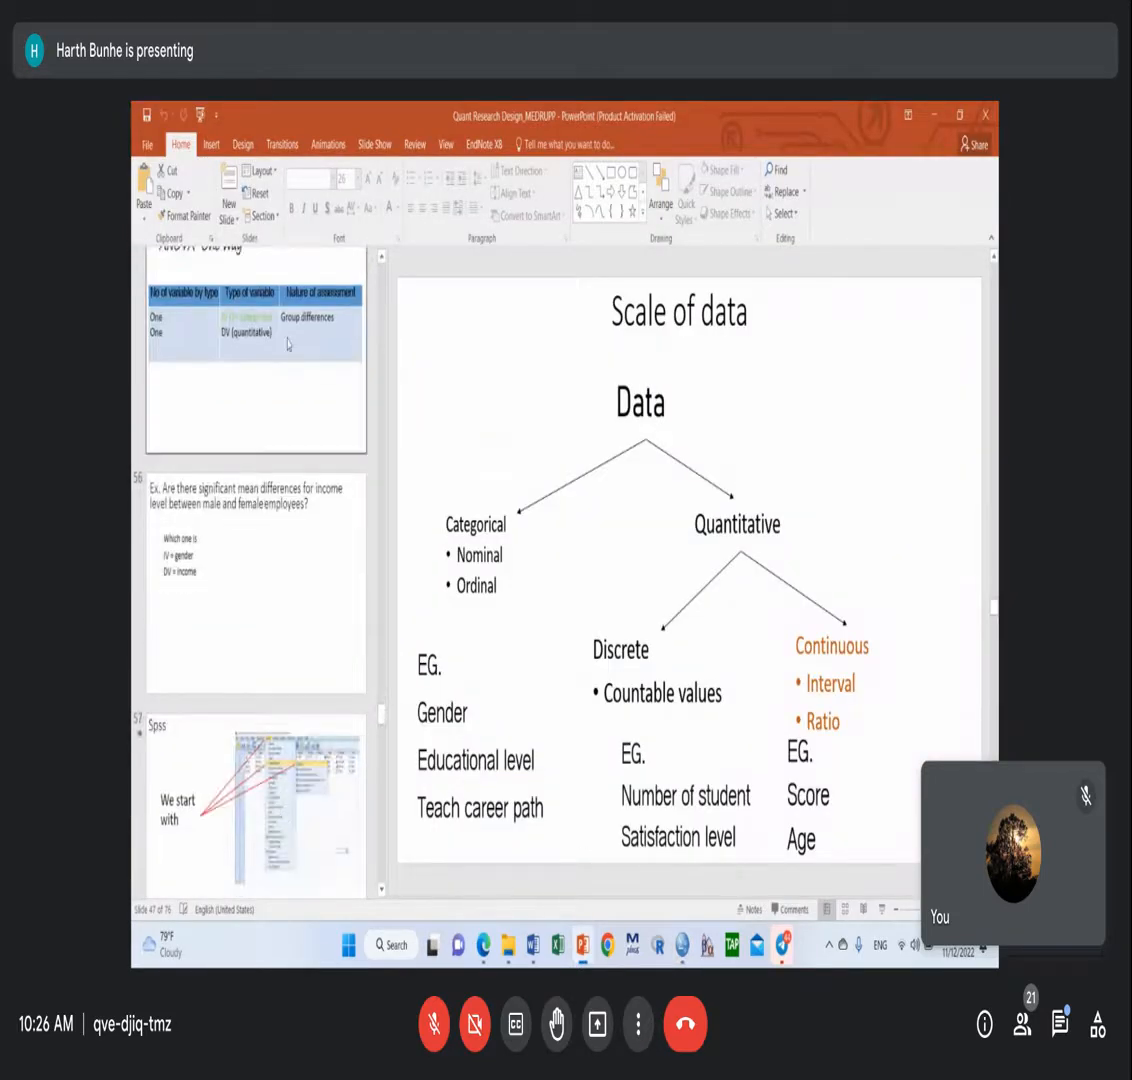
click(289, 343)
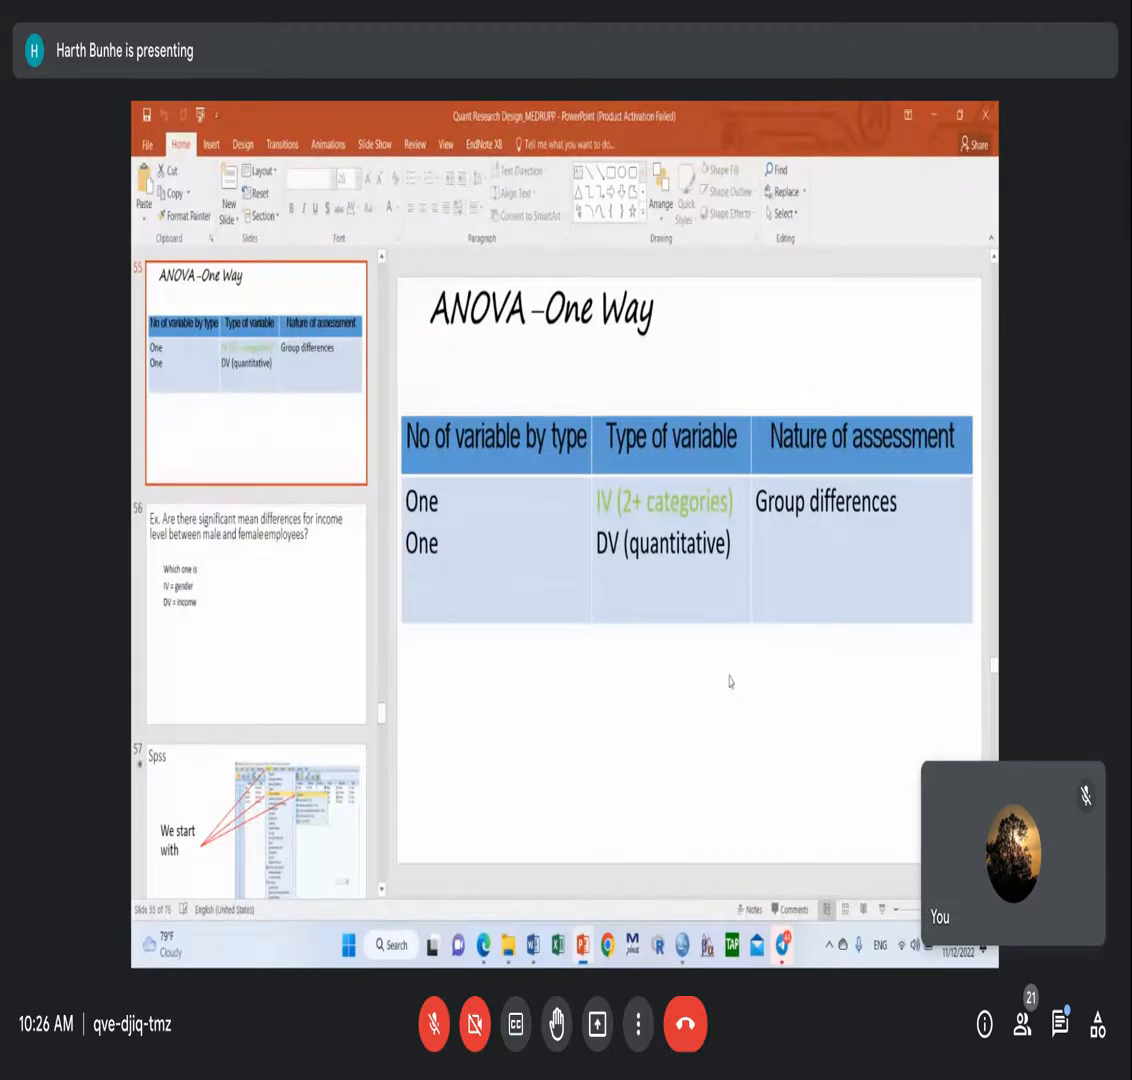
drag(665, 549, 725, 549)
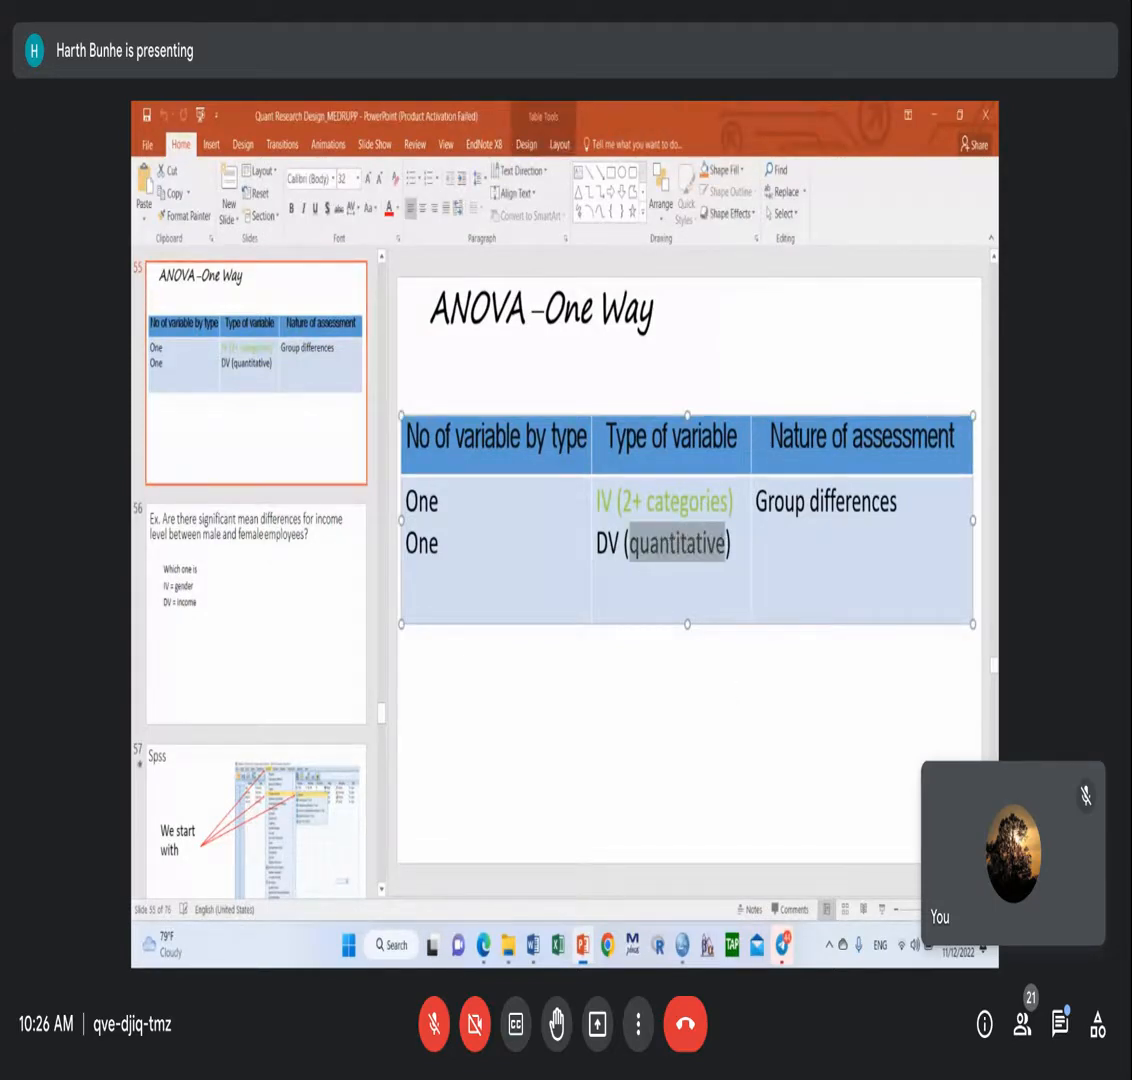
click(616, 501)
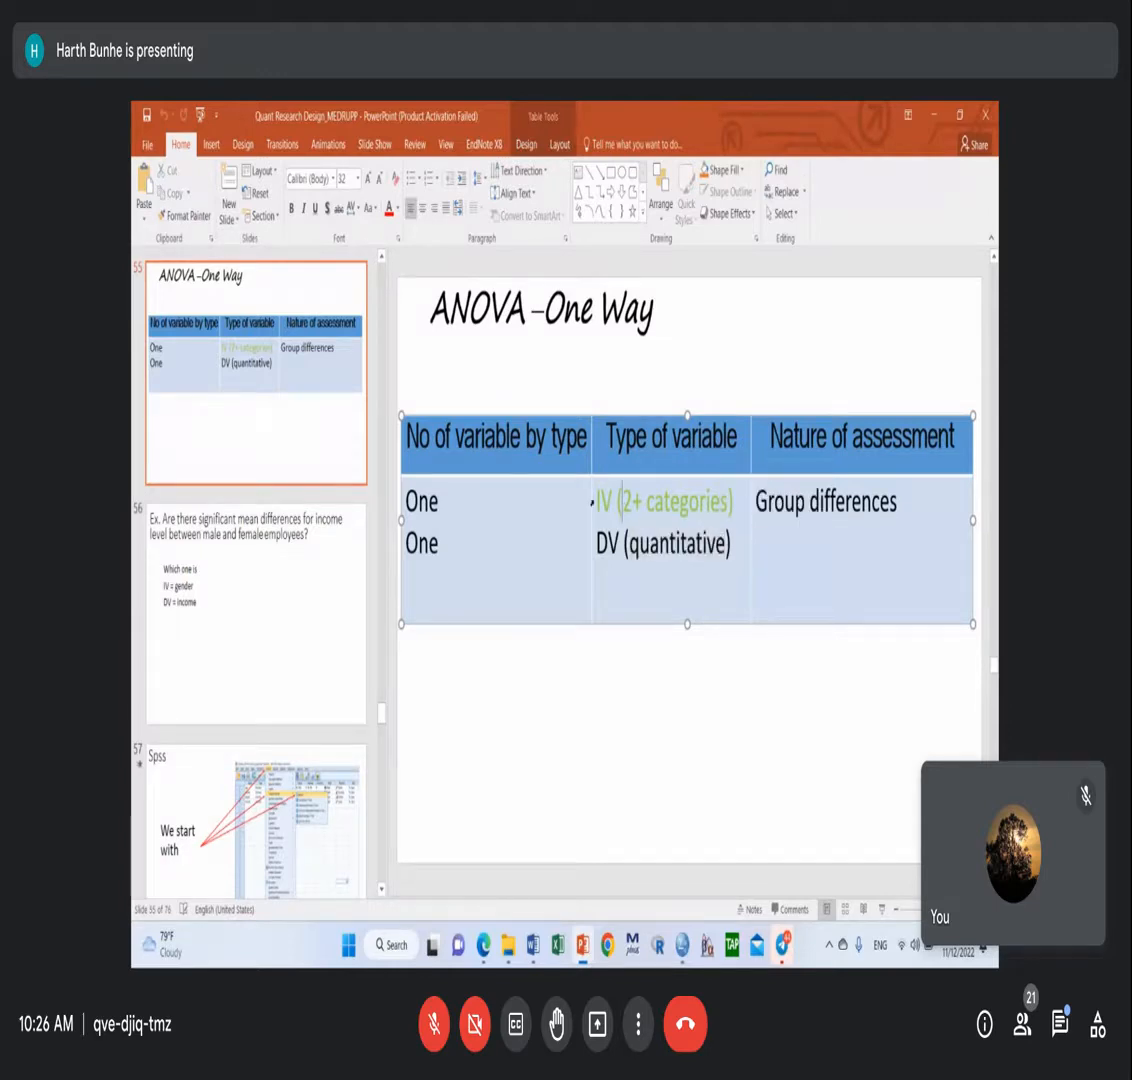
drag(622, 501, 729, 502)
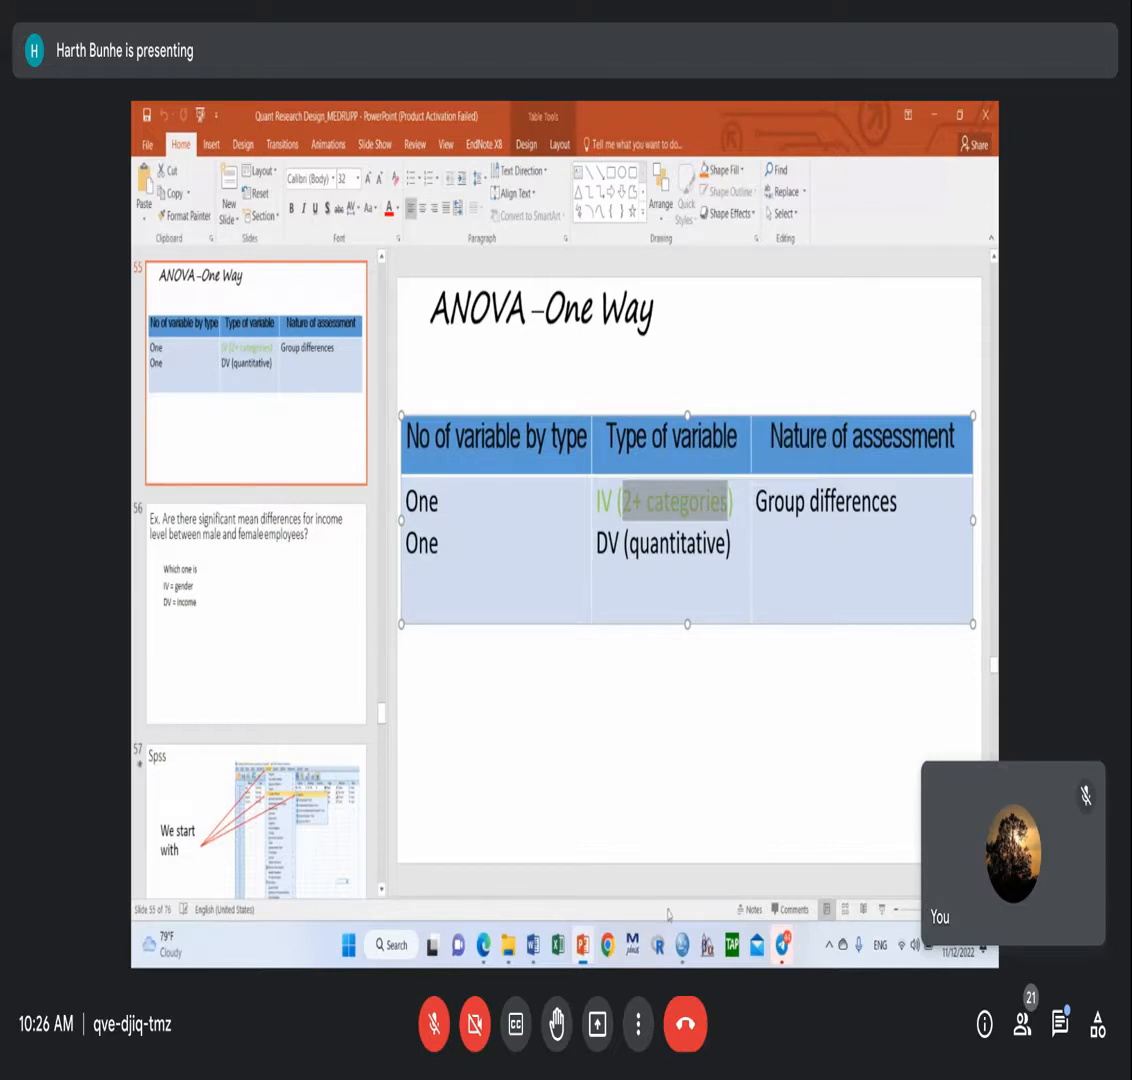
Return to the SPSS data set, run Descriptives on Age with mean, standard deviation, minimum and maximum, and select the Descriptive Statistics table.
mouse_move(682, 944)
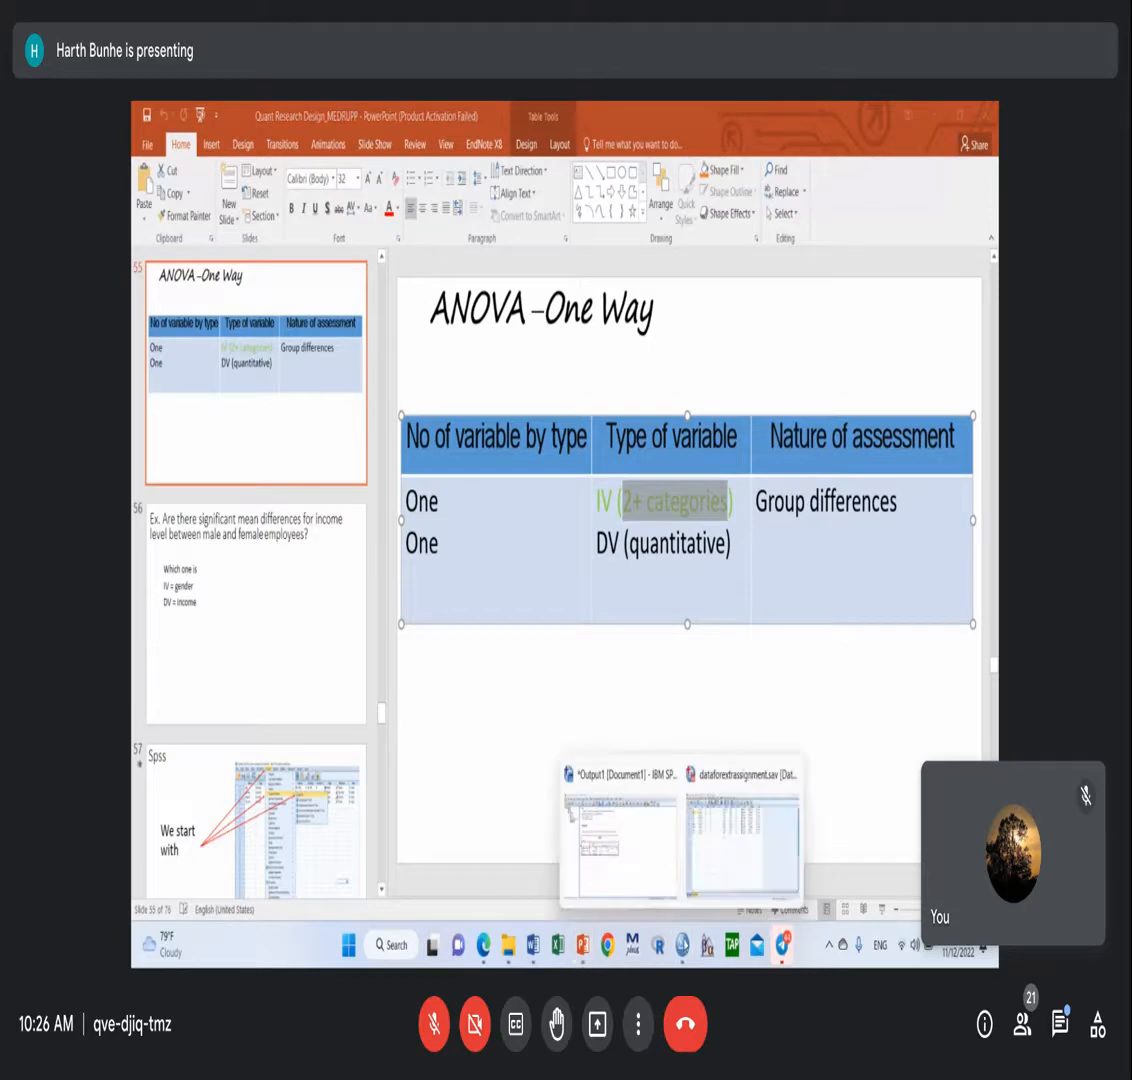
click(706, 893)
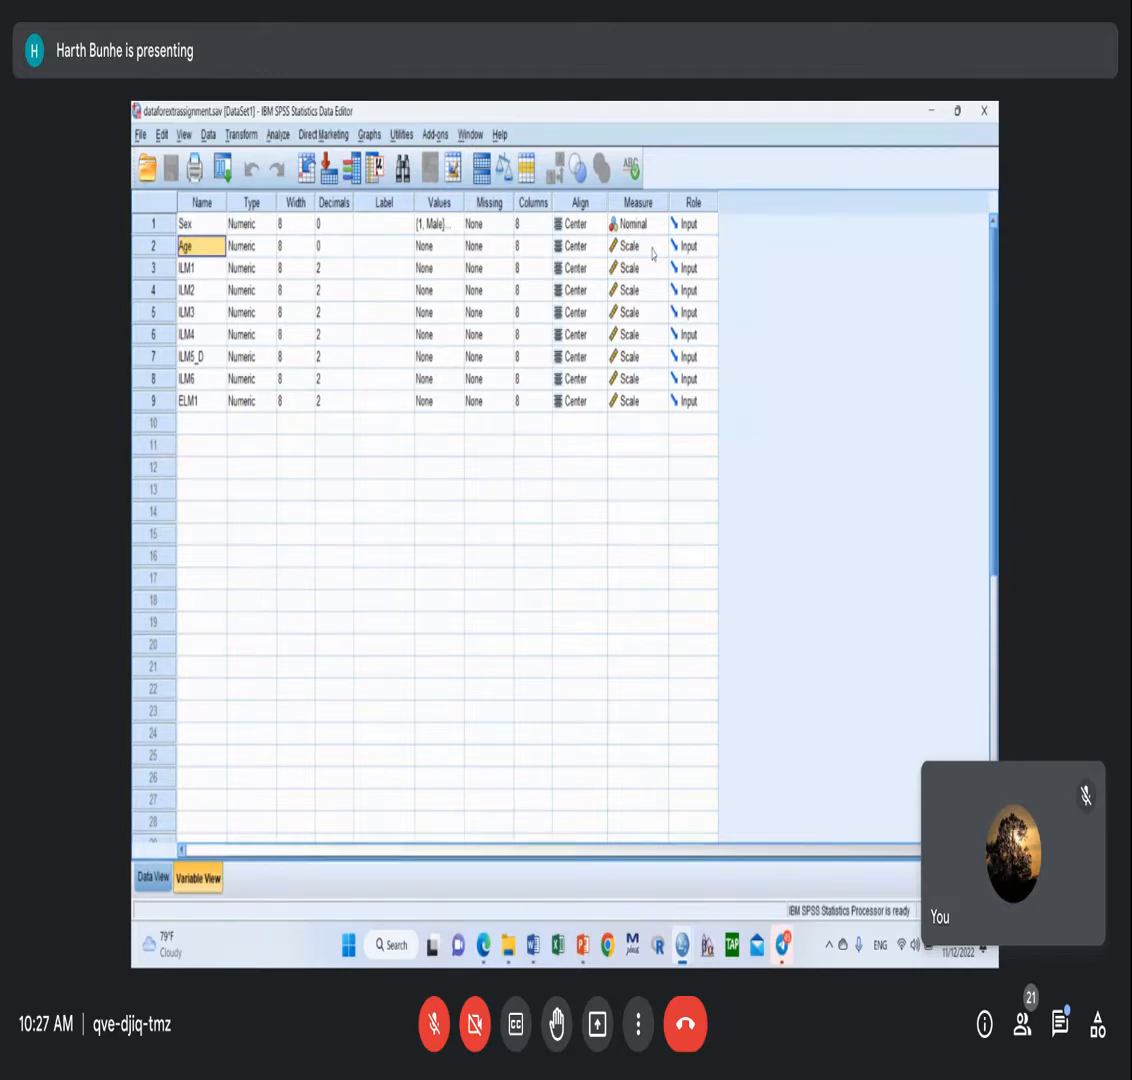
click(278, 134)
mouse_move(319, 195)
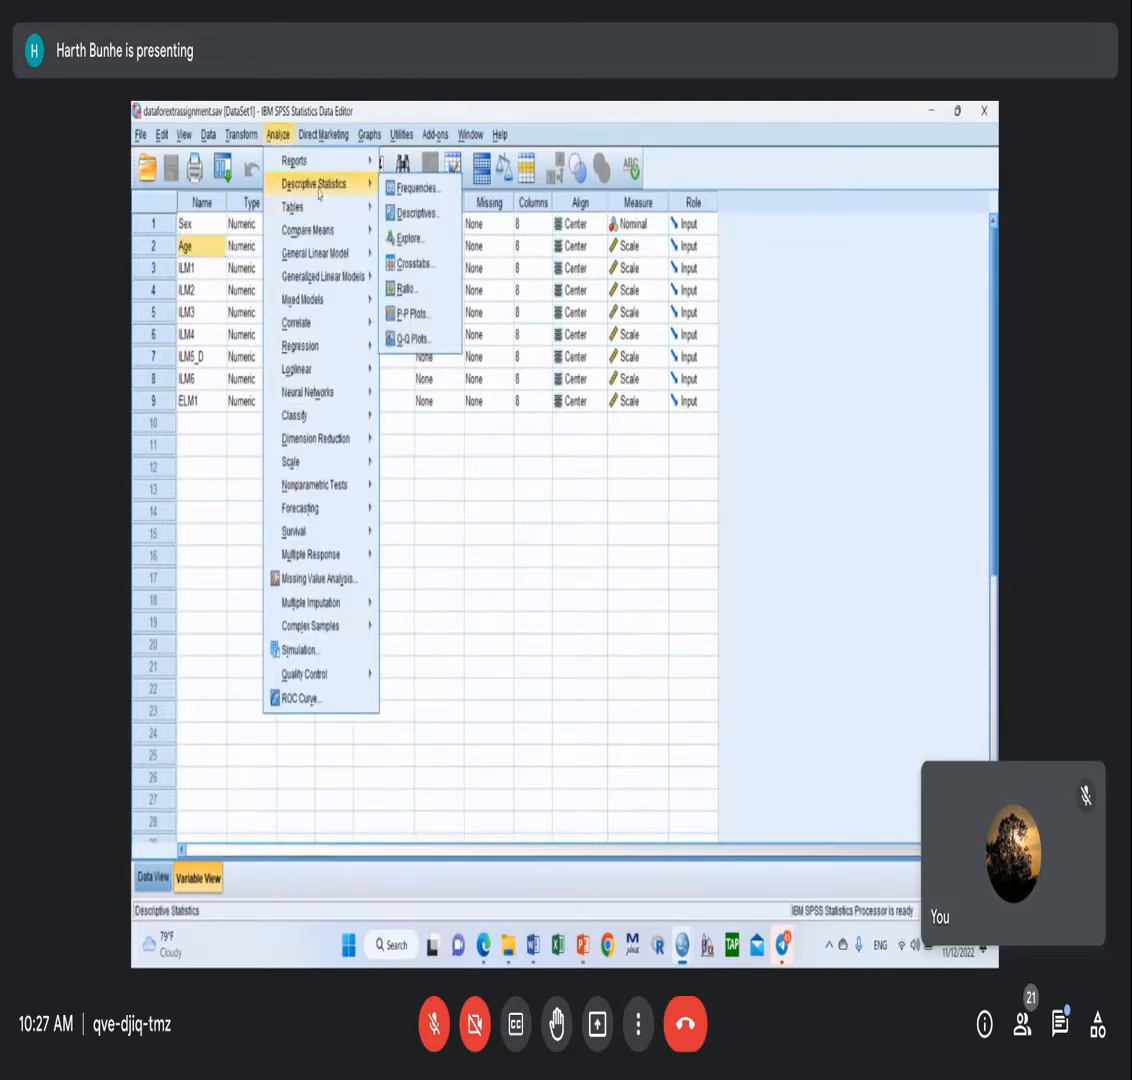
click(414, 213)
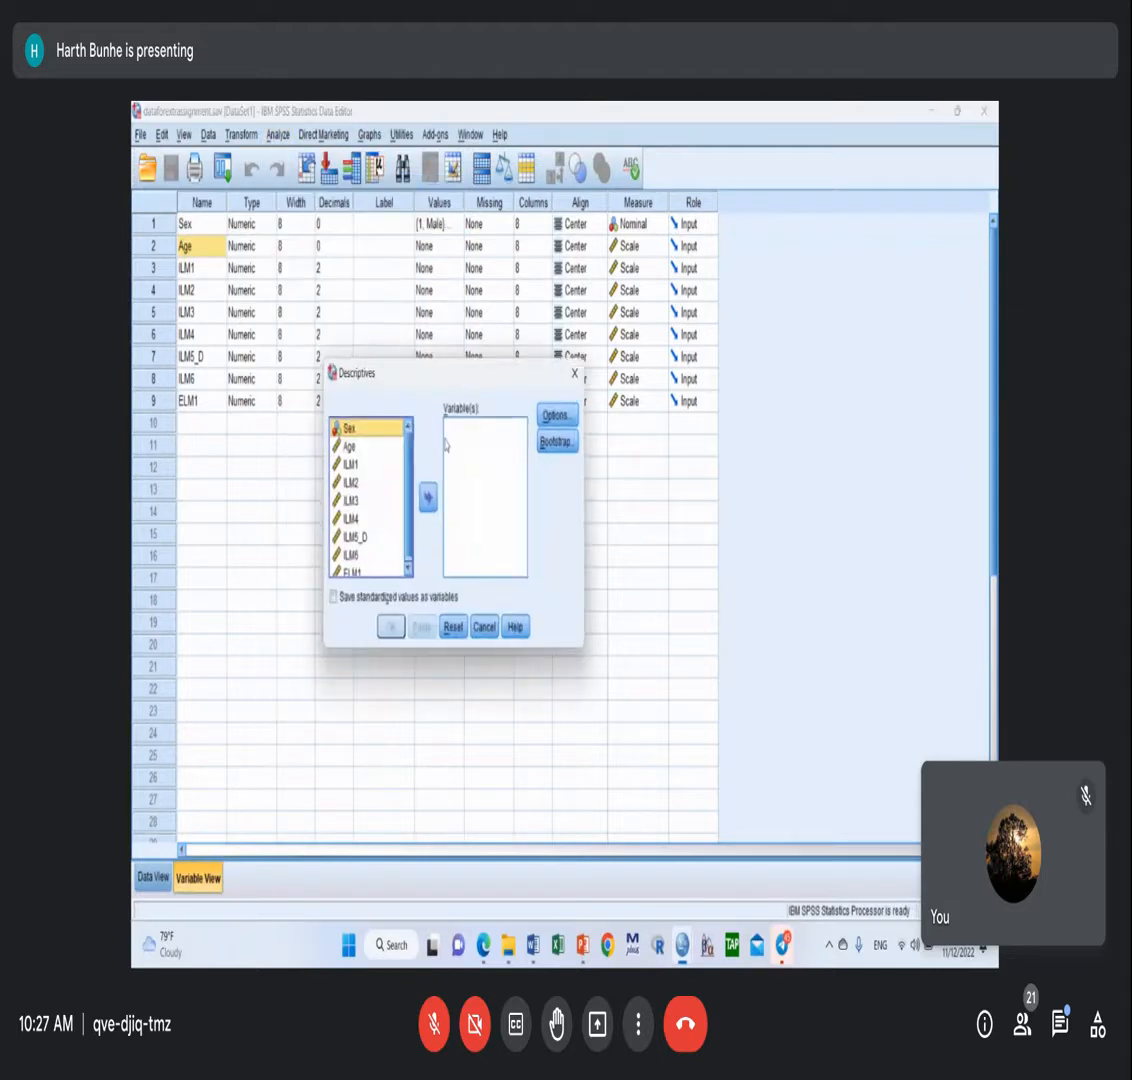
click(350, 446)
click(428, 498)
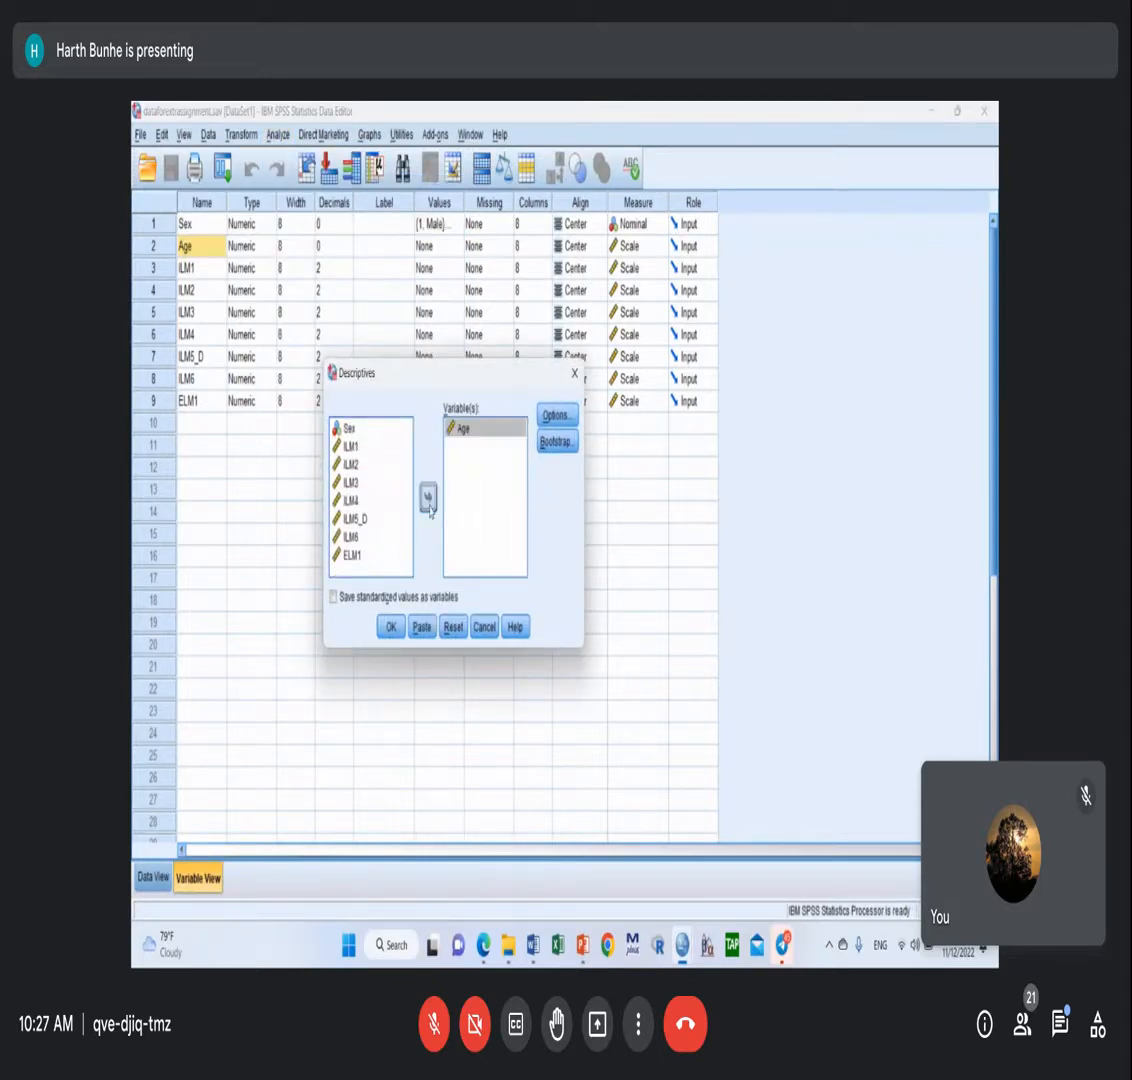
click(562, 419)
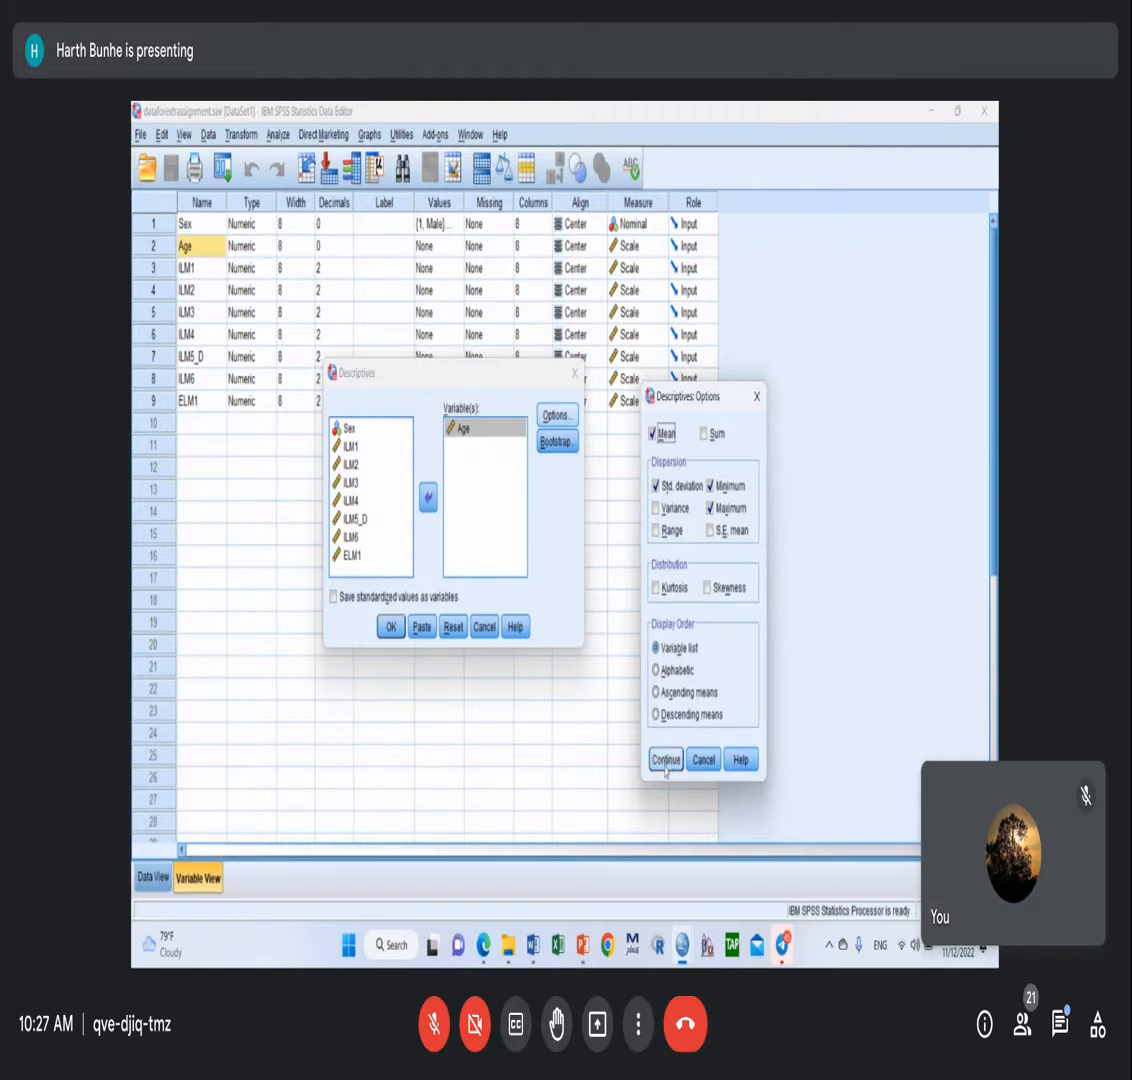
click(666, 760)
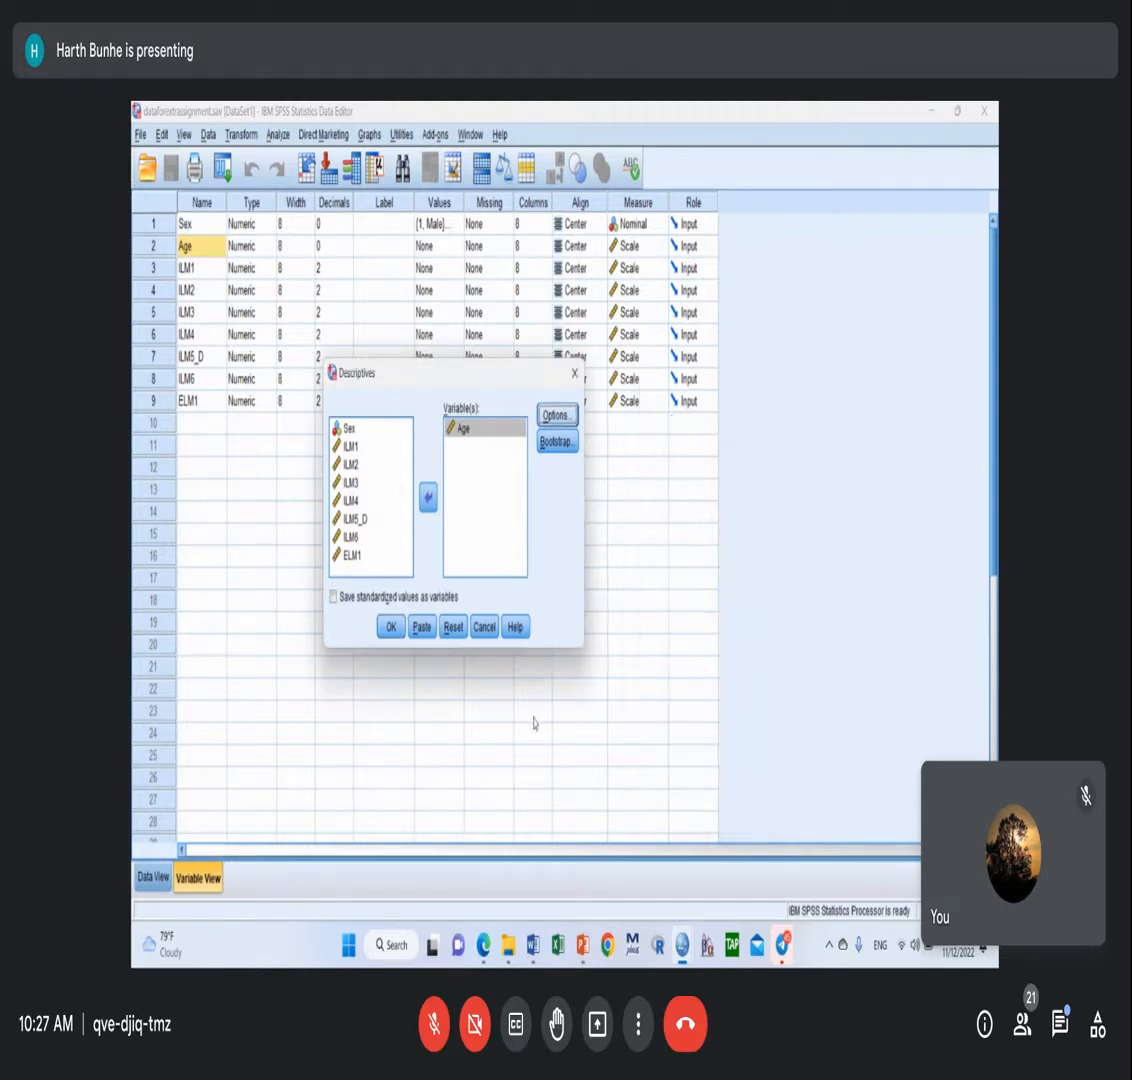
click(390, 627)
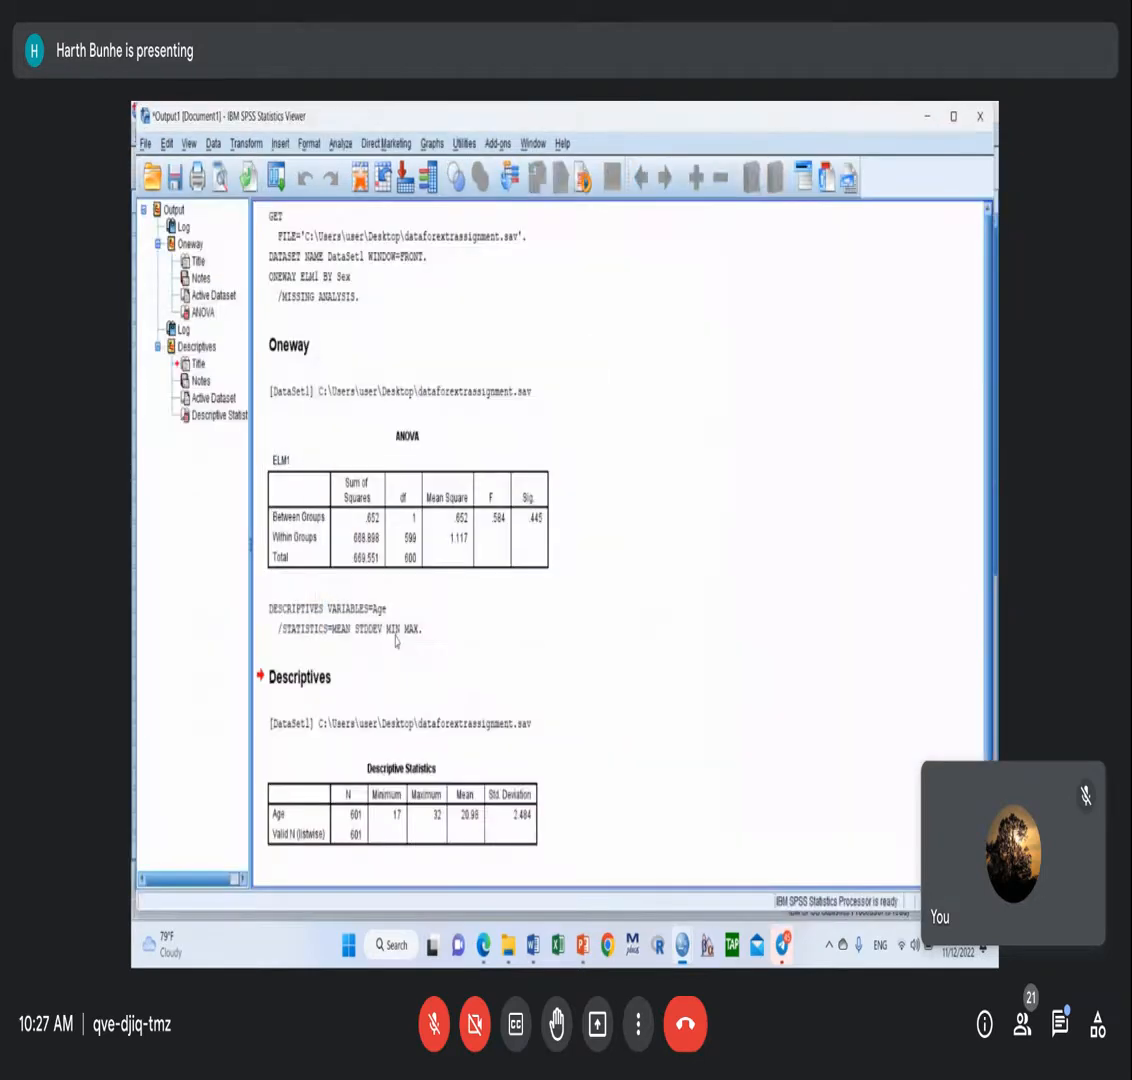
click(395, 638)
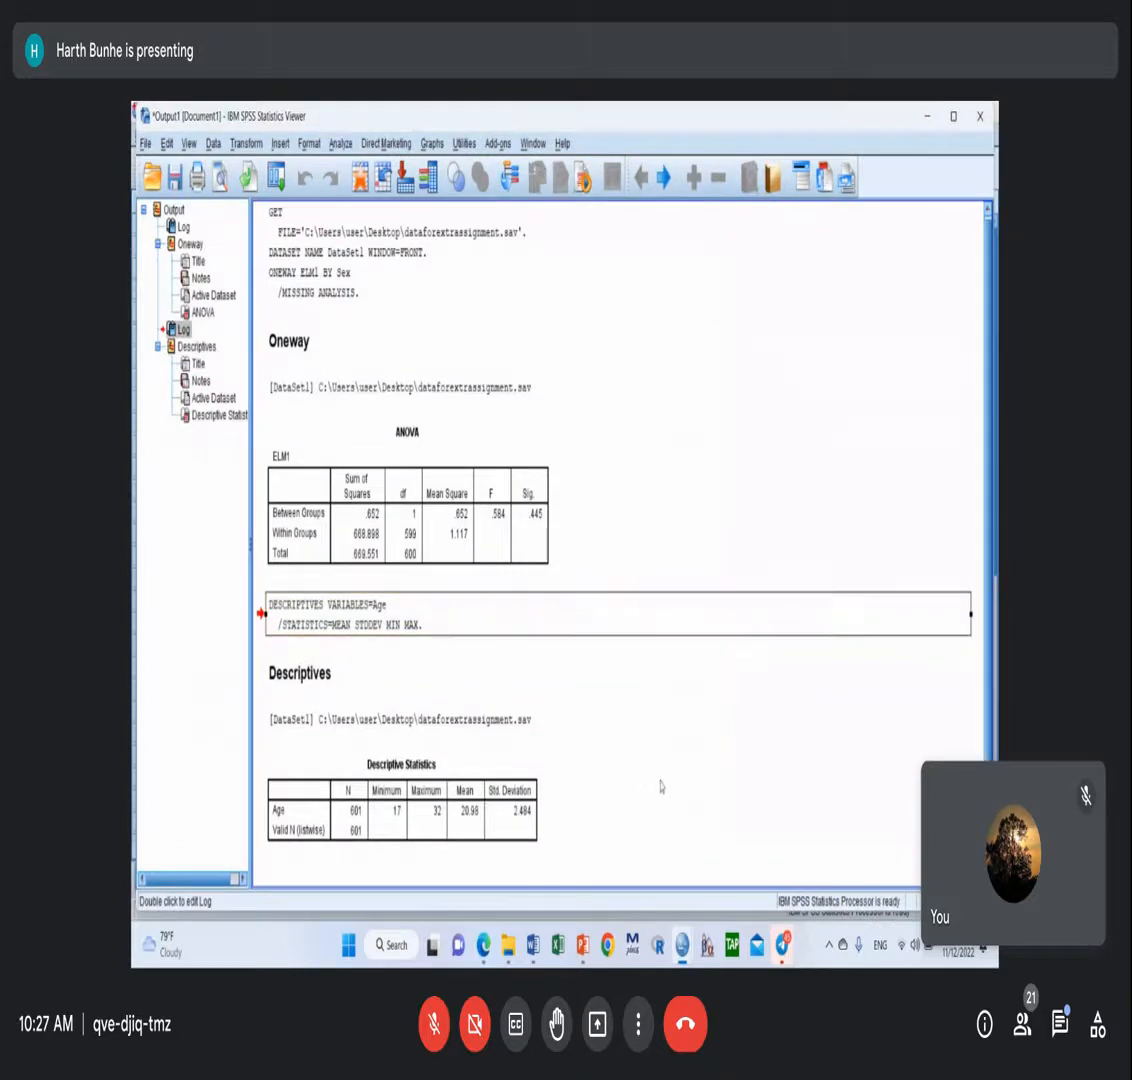
click(400, 800)
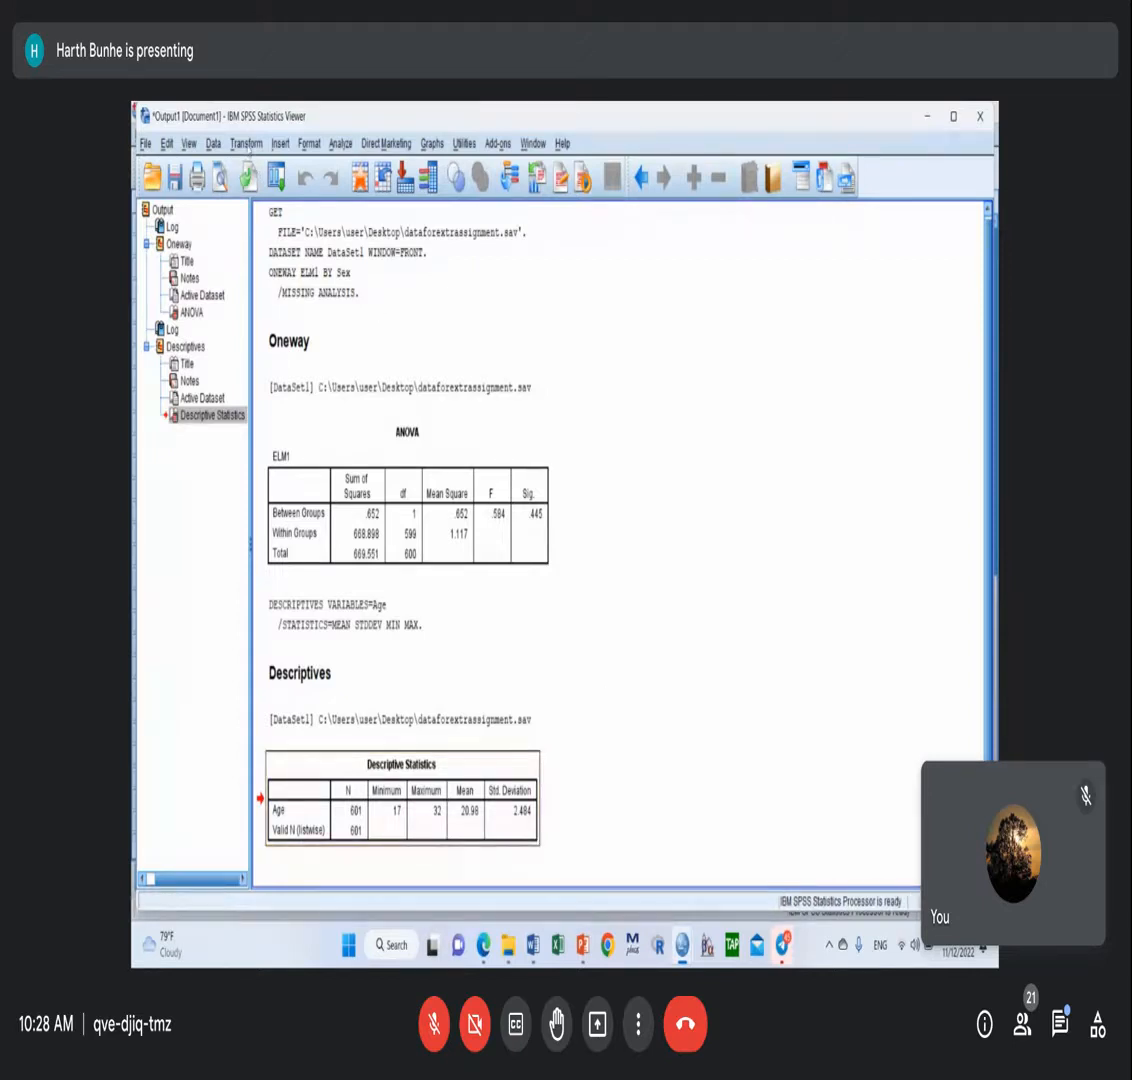
Set up Recode into Different Variables for Age with an output variable named agecat2.
click(247, 144)
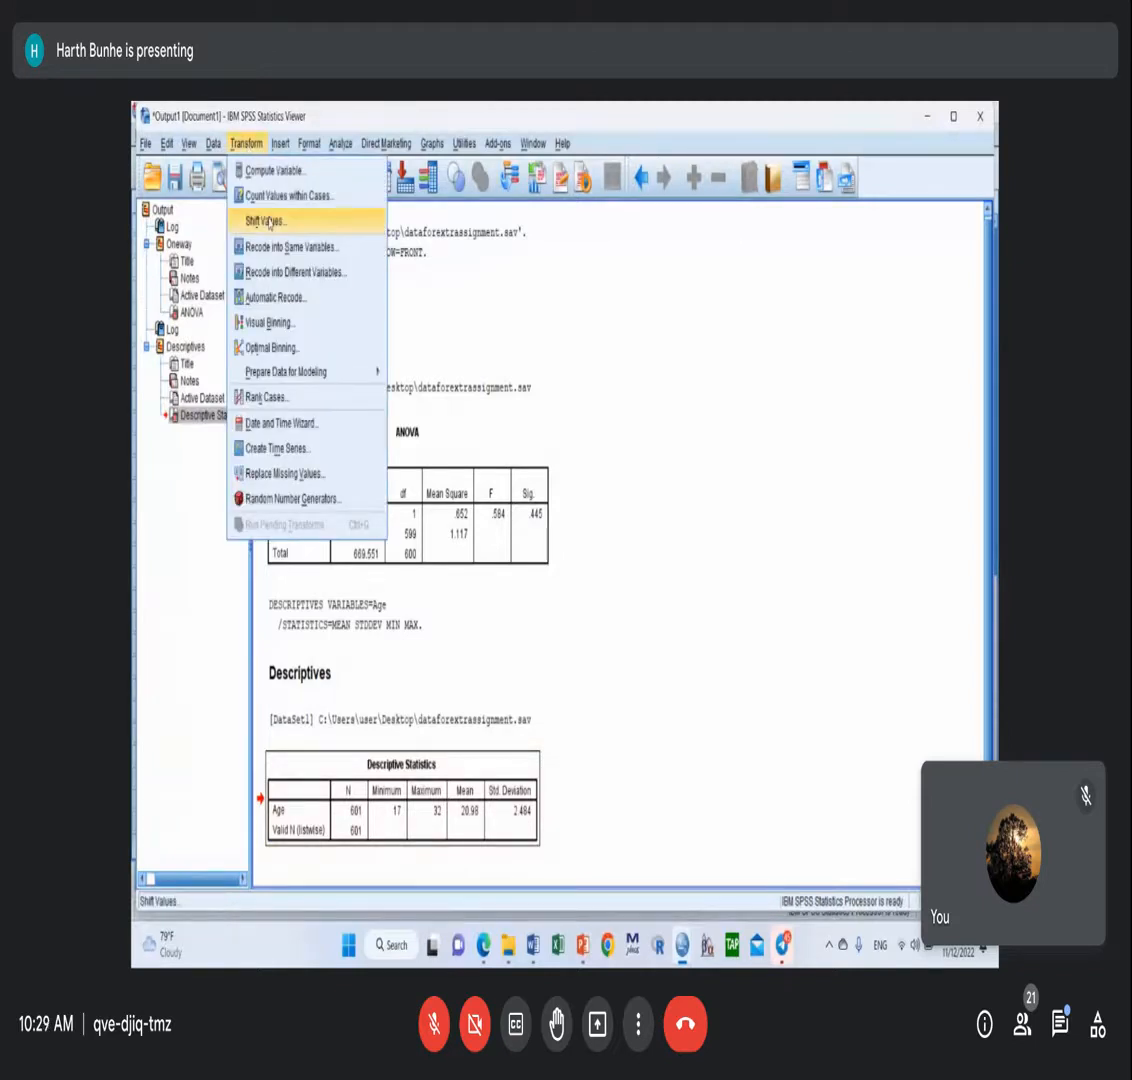
click(316, 274)
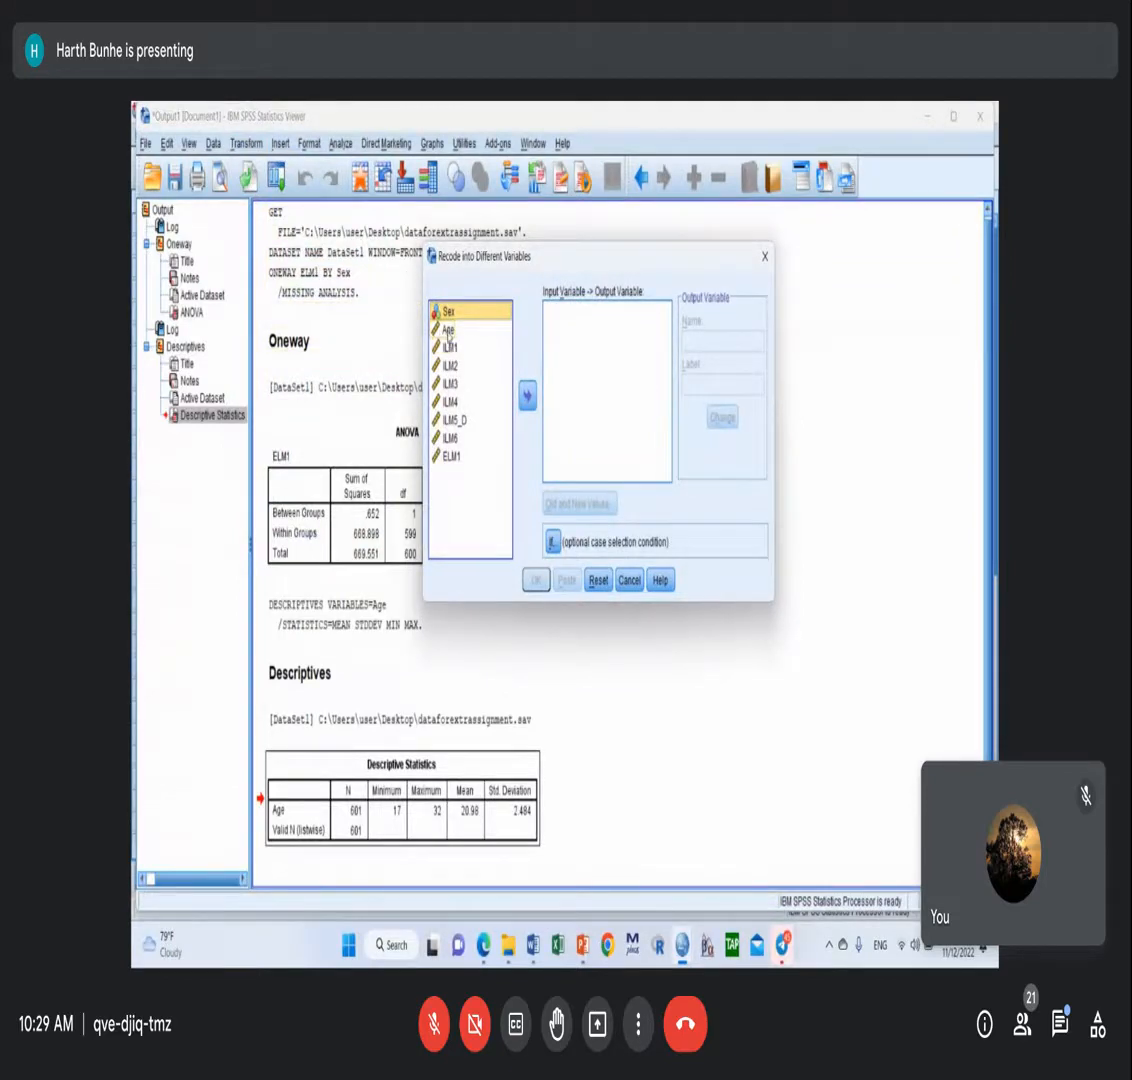
click(447, 331)
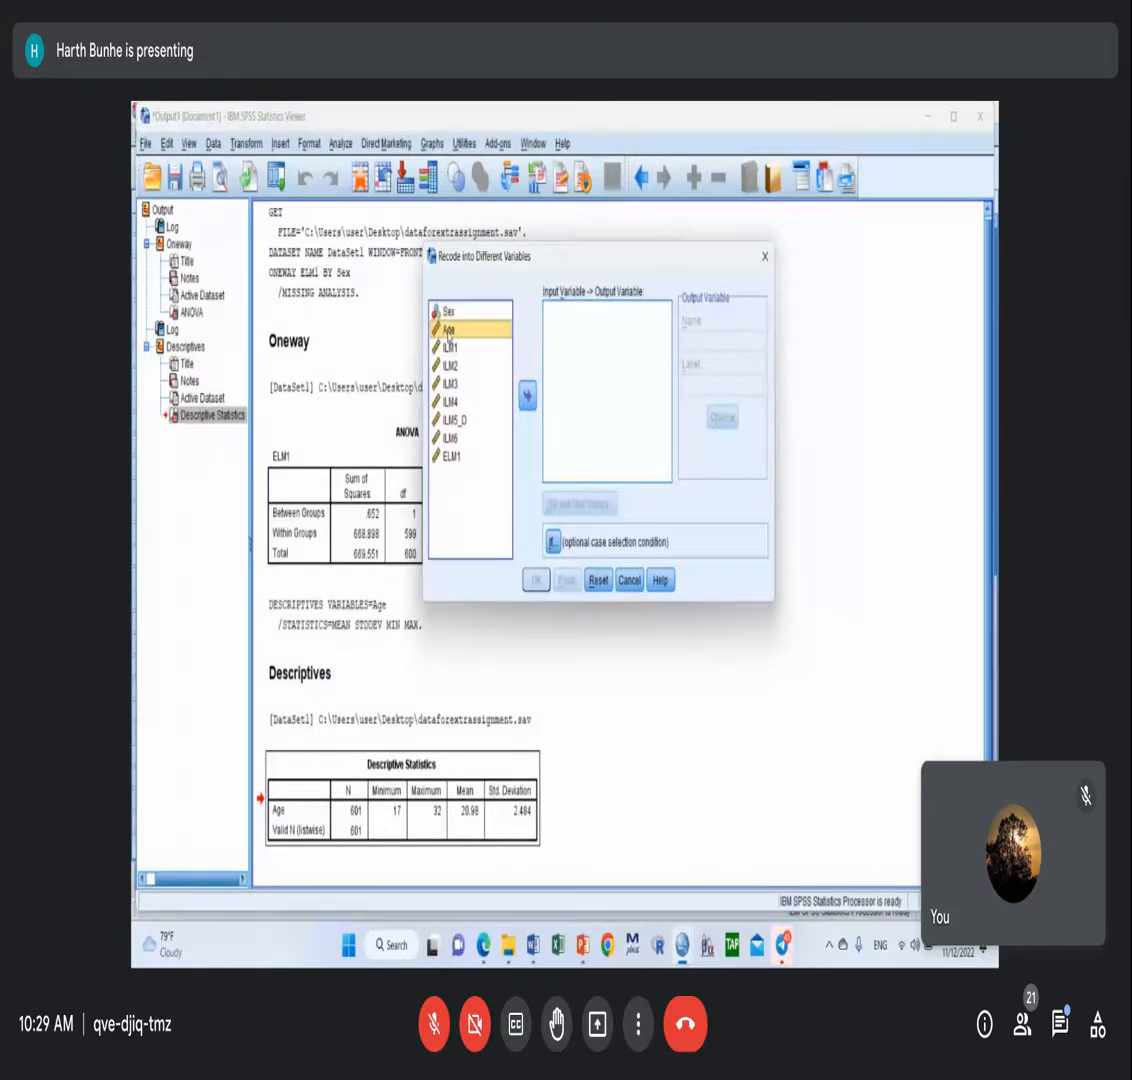
click(531, 395)
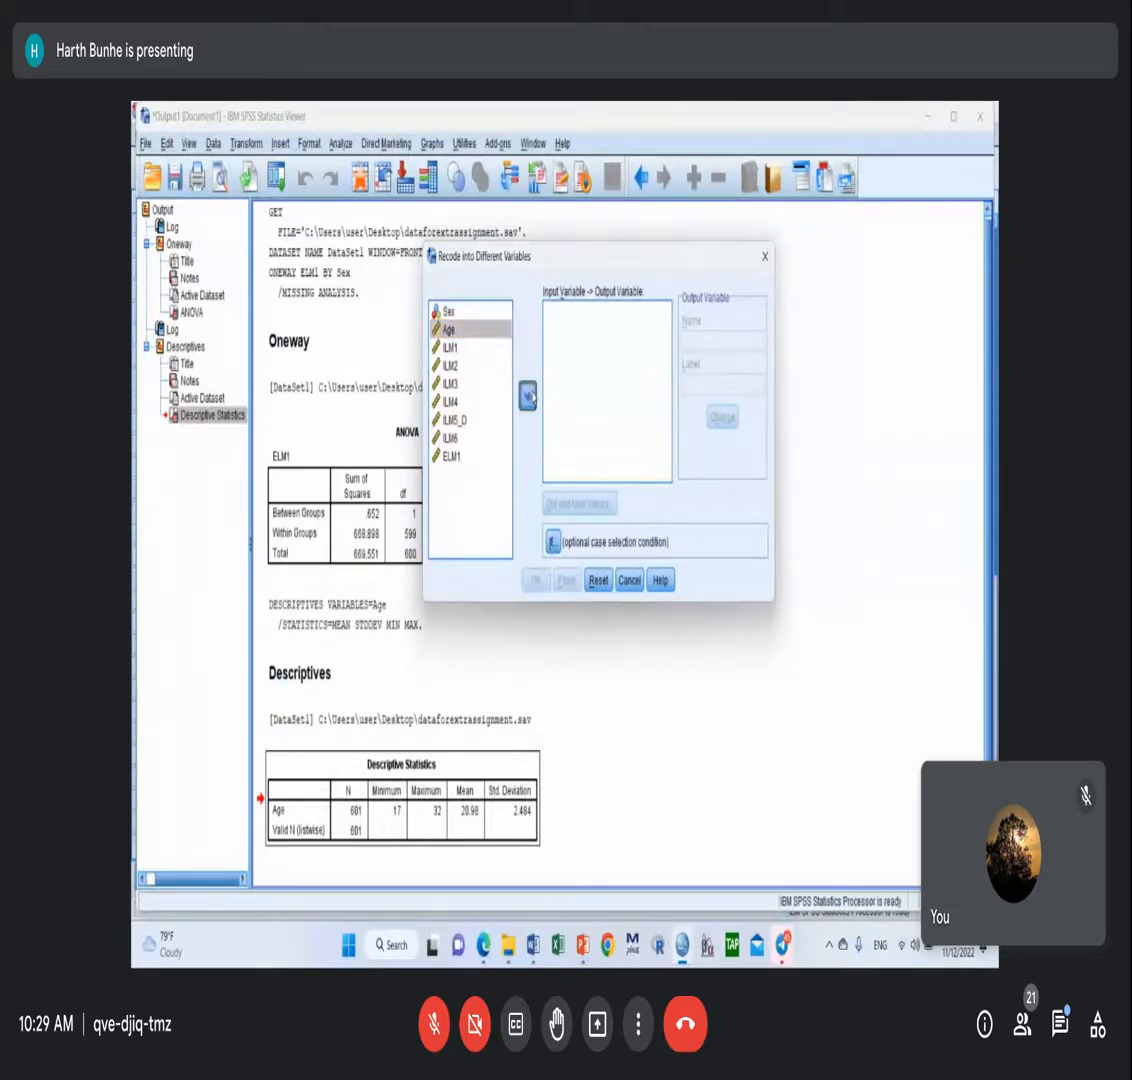
click(531, 396)
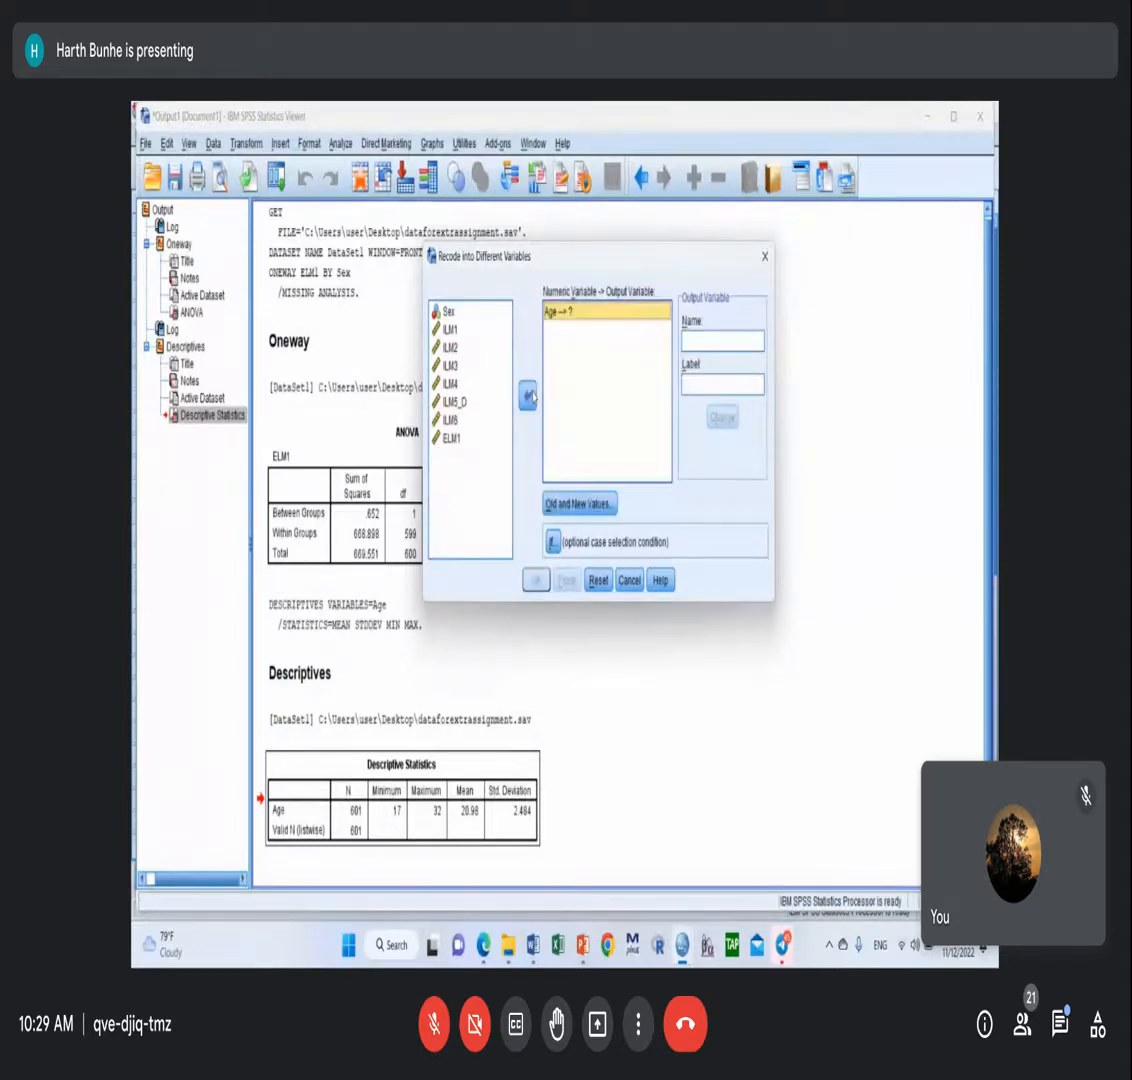
click(698, 340)
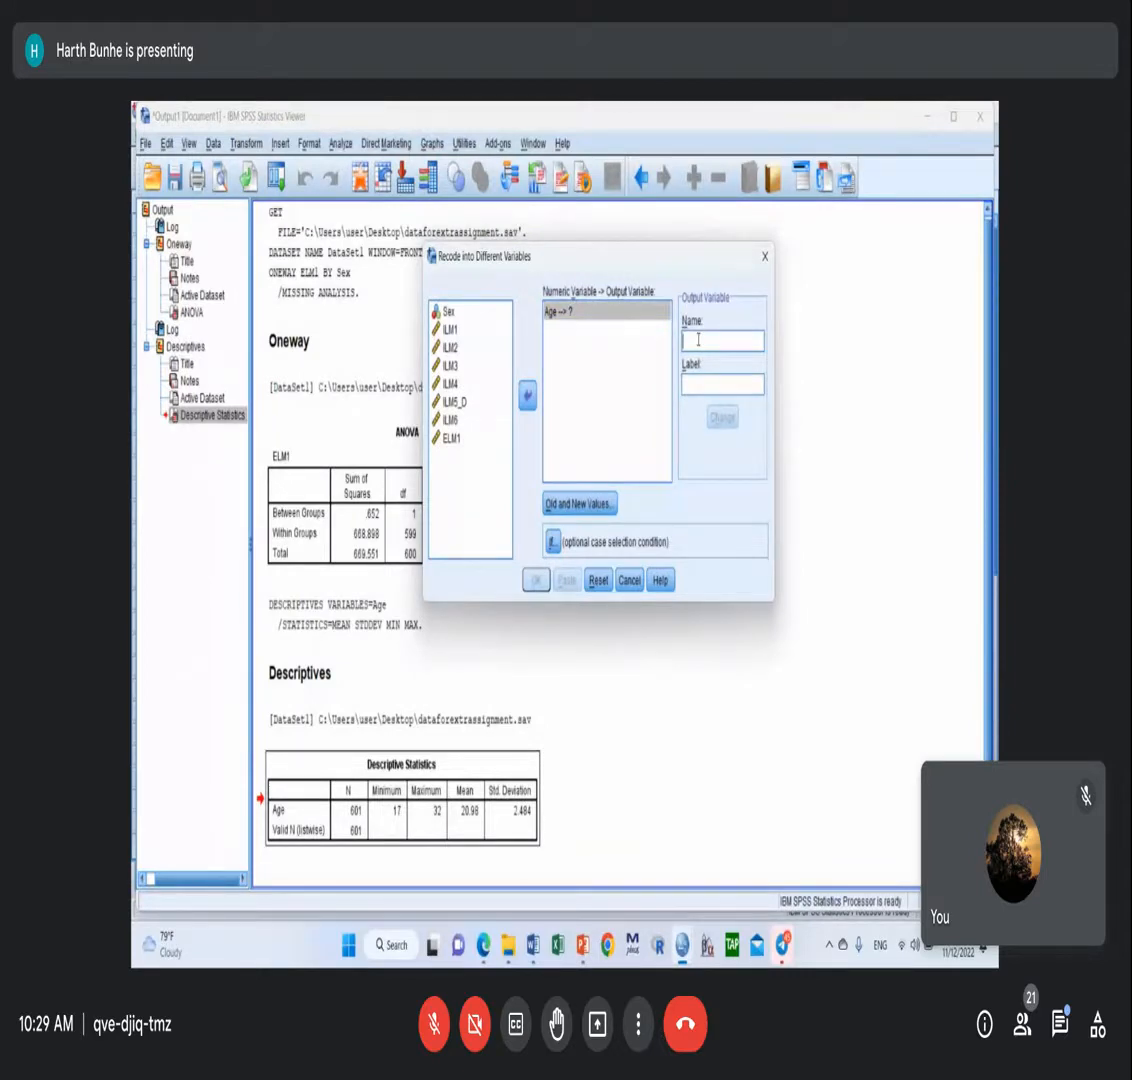
text(age)
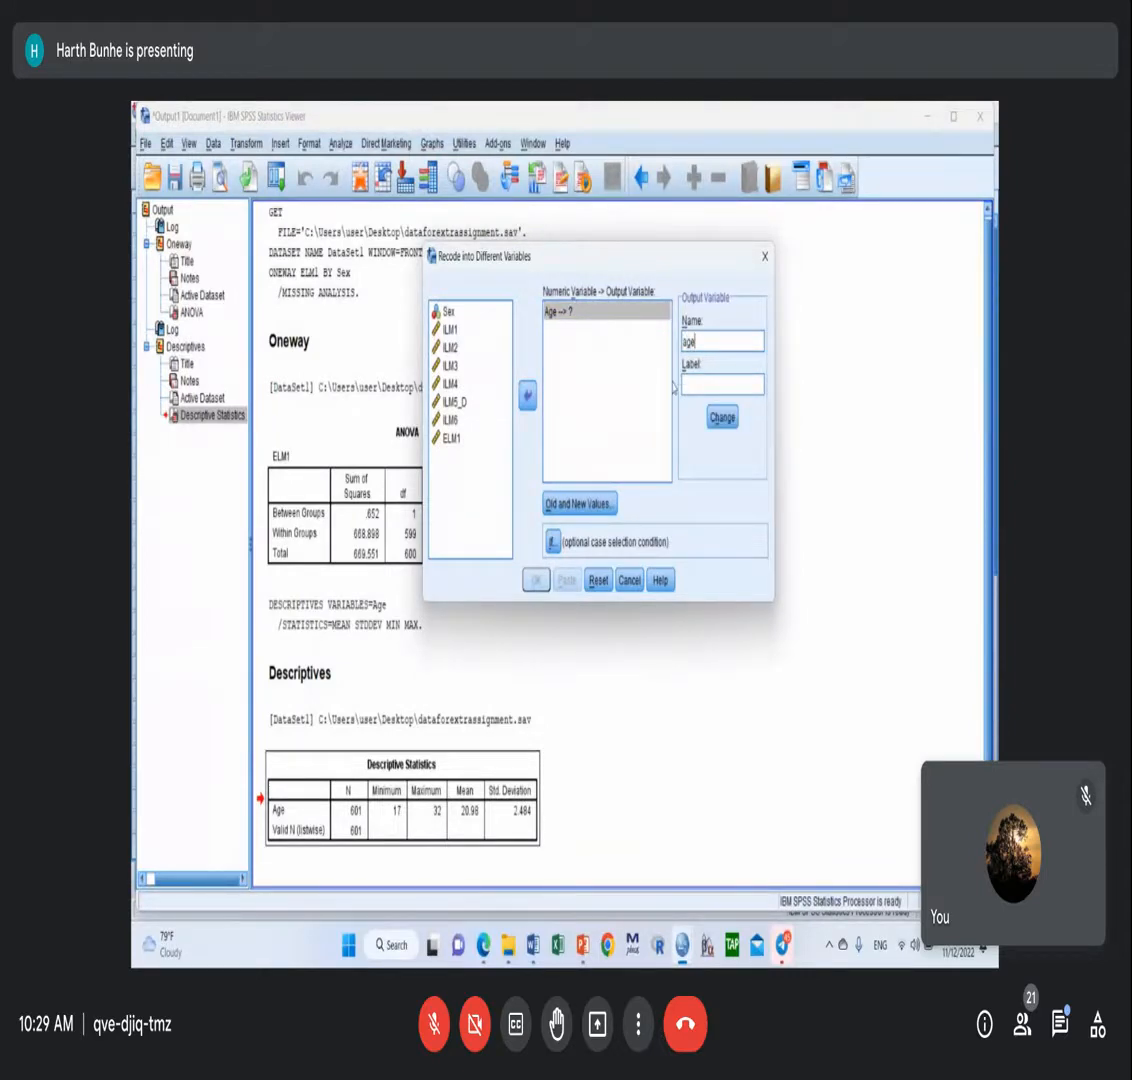
text(cat2)
click(726, 419)
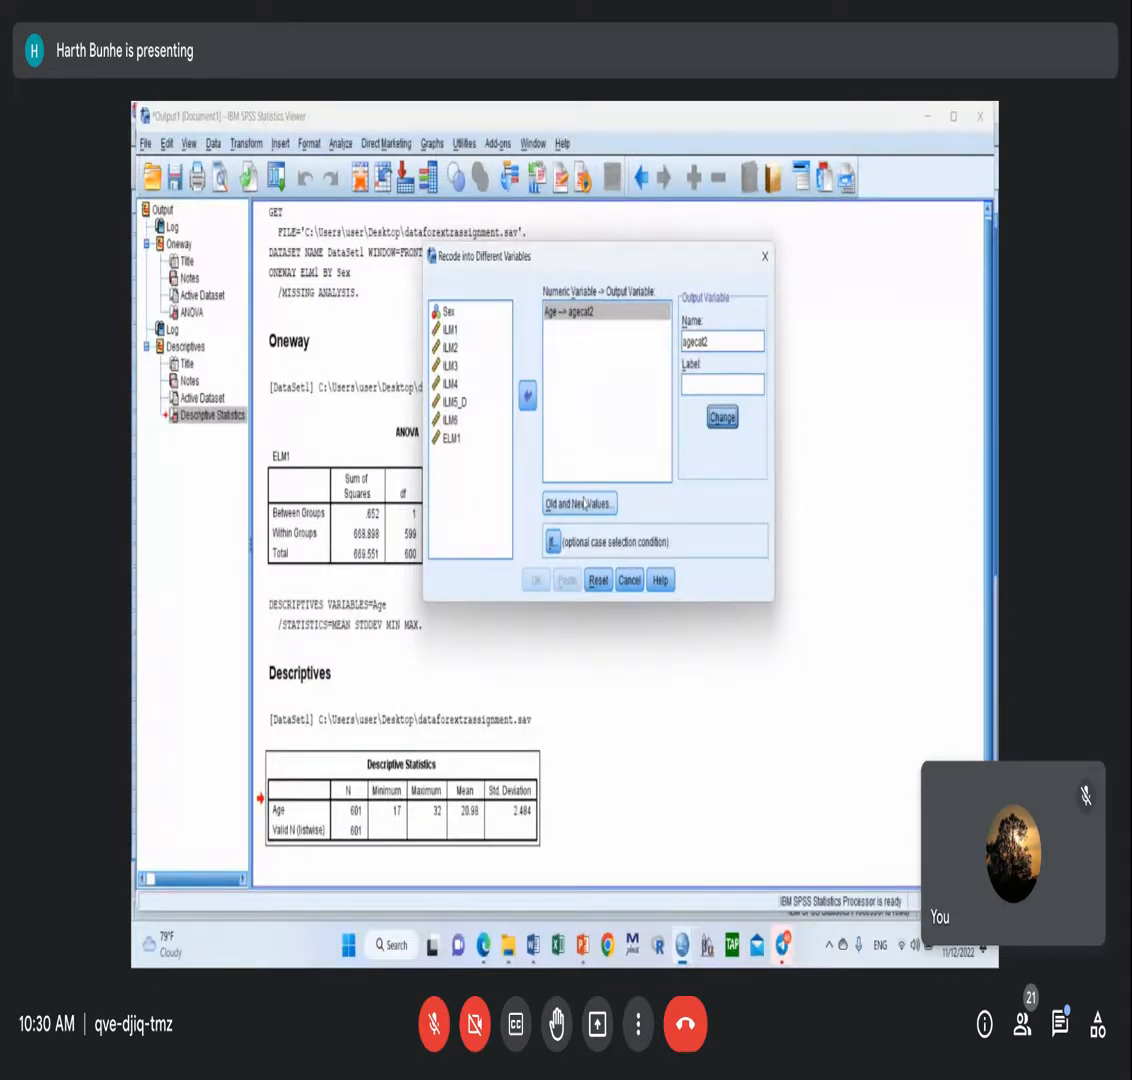
Define the first recoding rule for agecat2, mapping ages from the lowest through 20 to the new value 1.
click(584, 505)
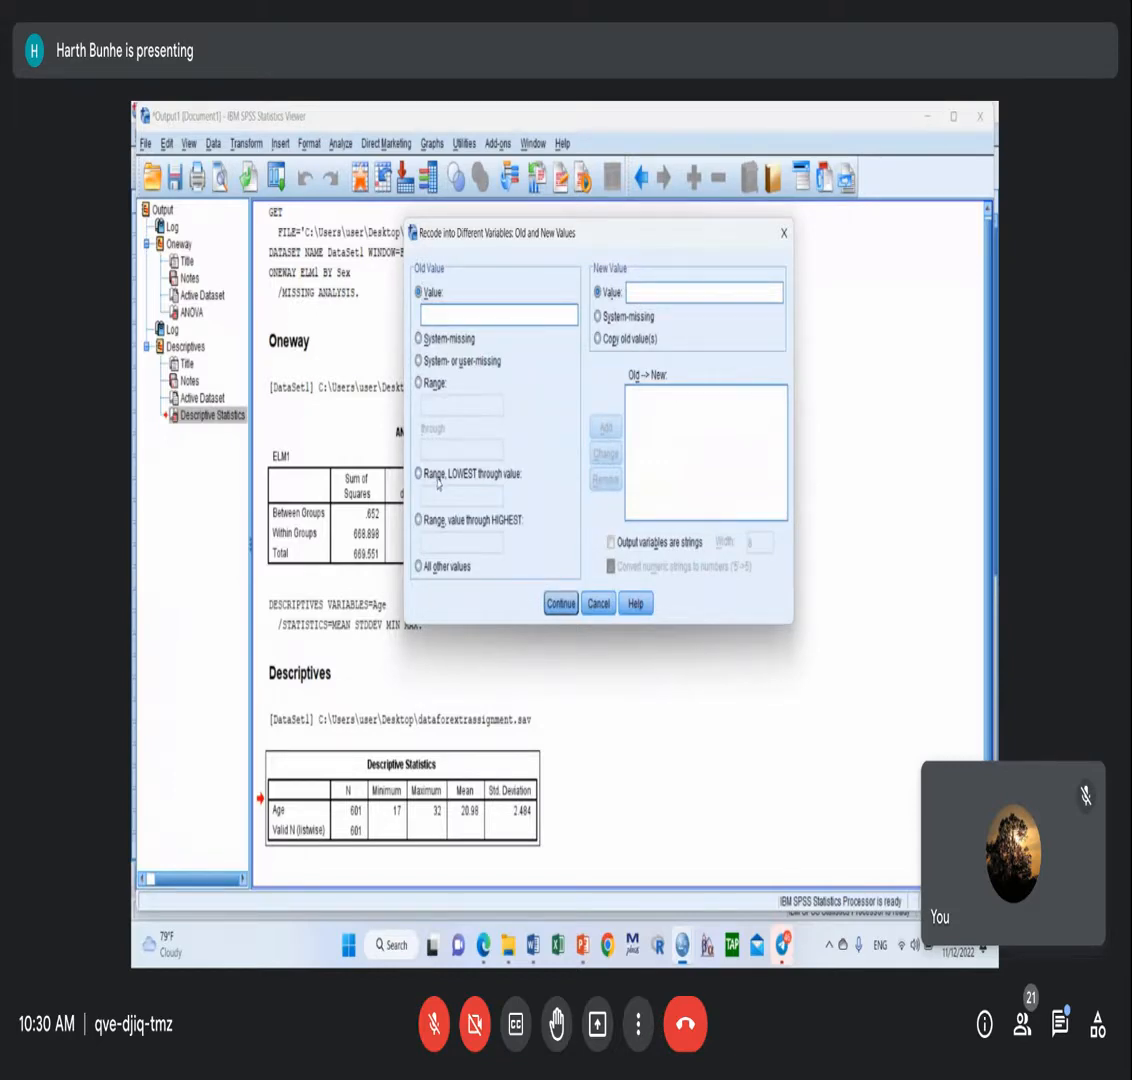
click(437, 478)
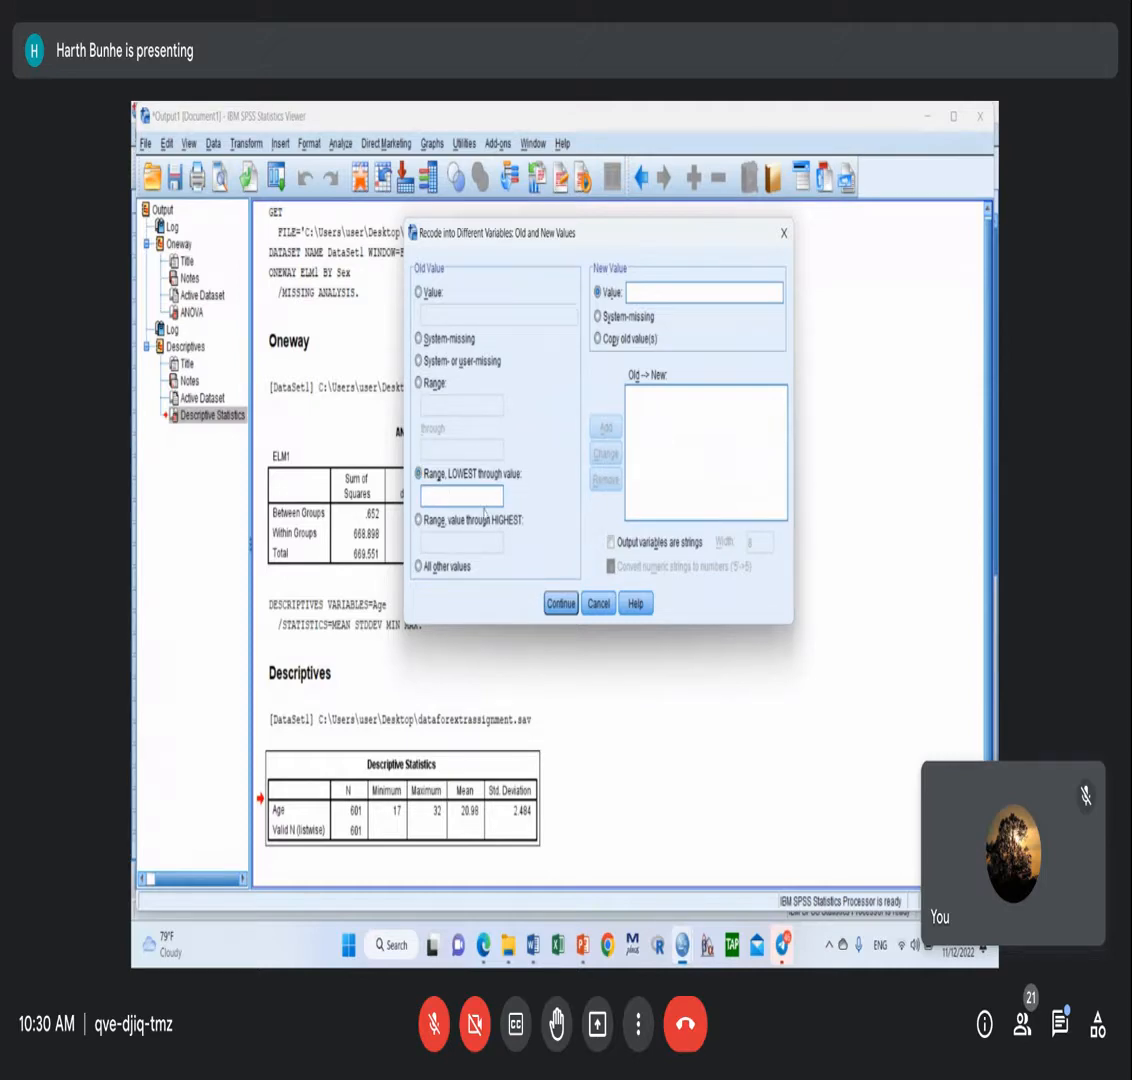
text(20)
click(650, 290)
text(1)
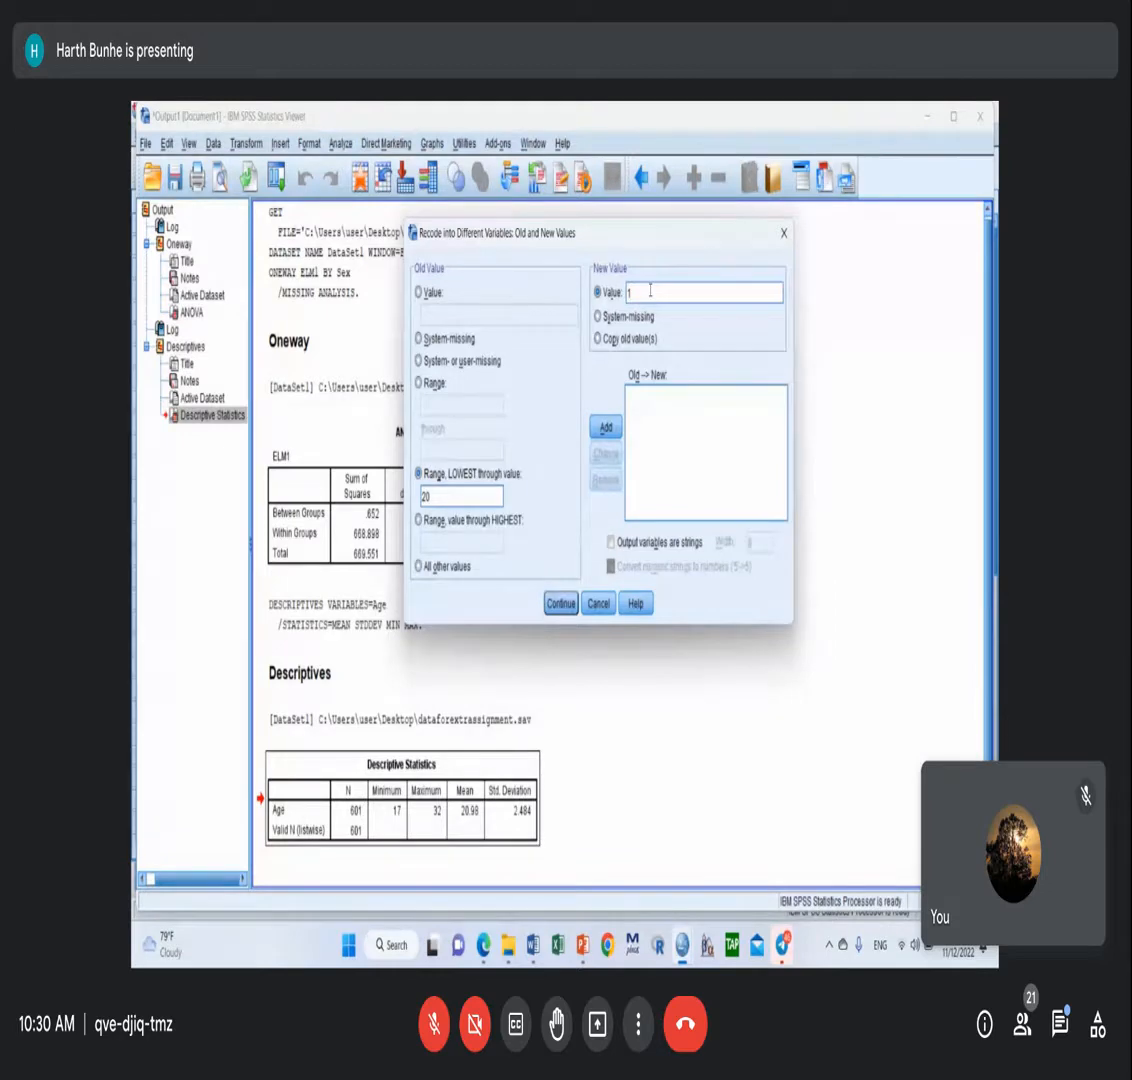
click(603, 428)
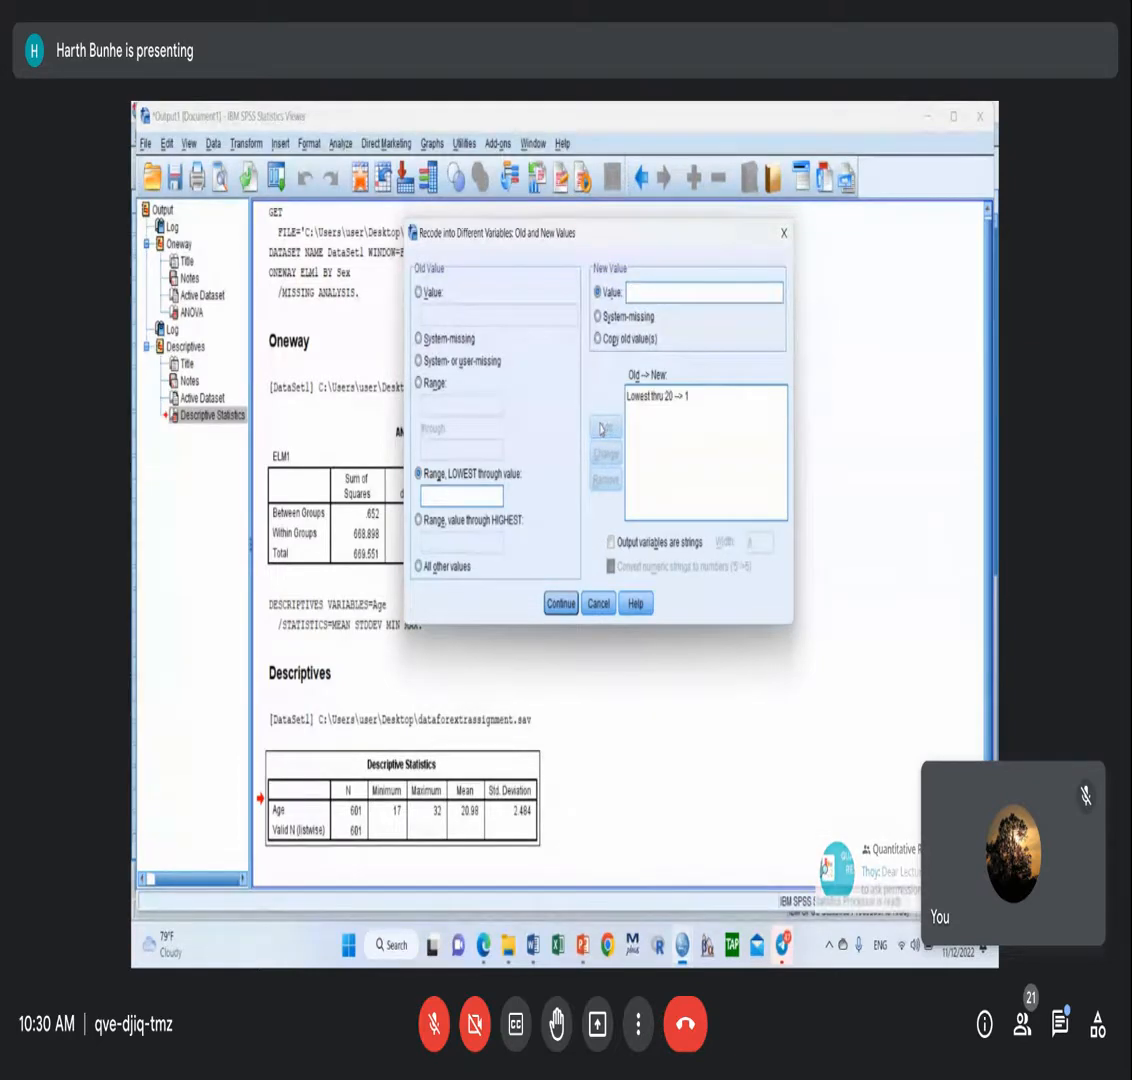
Add a second rule mapping ages 21 through highest to 2, and run the recode of Age into agecat2.
click(419, 520)
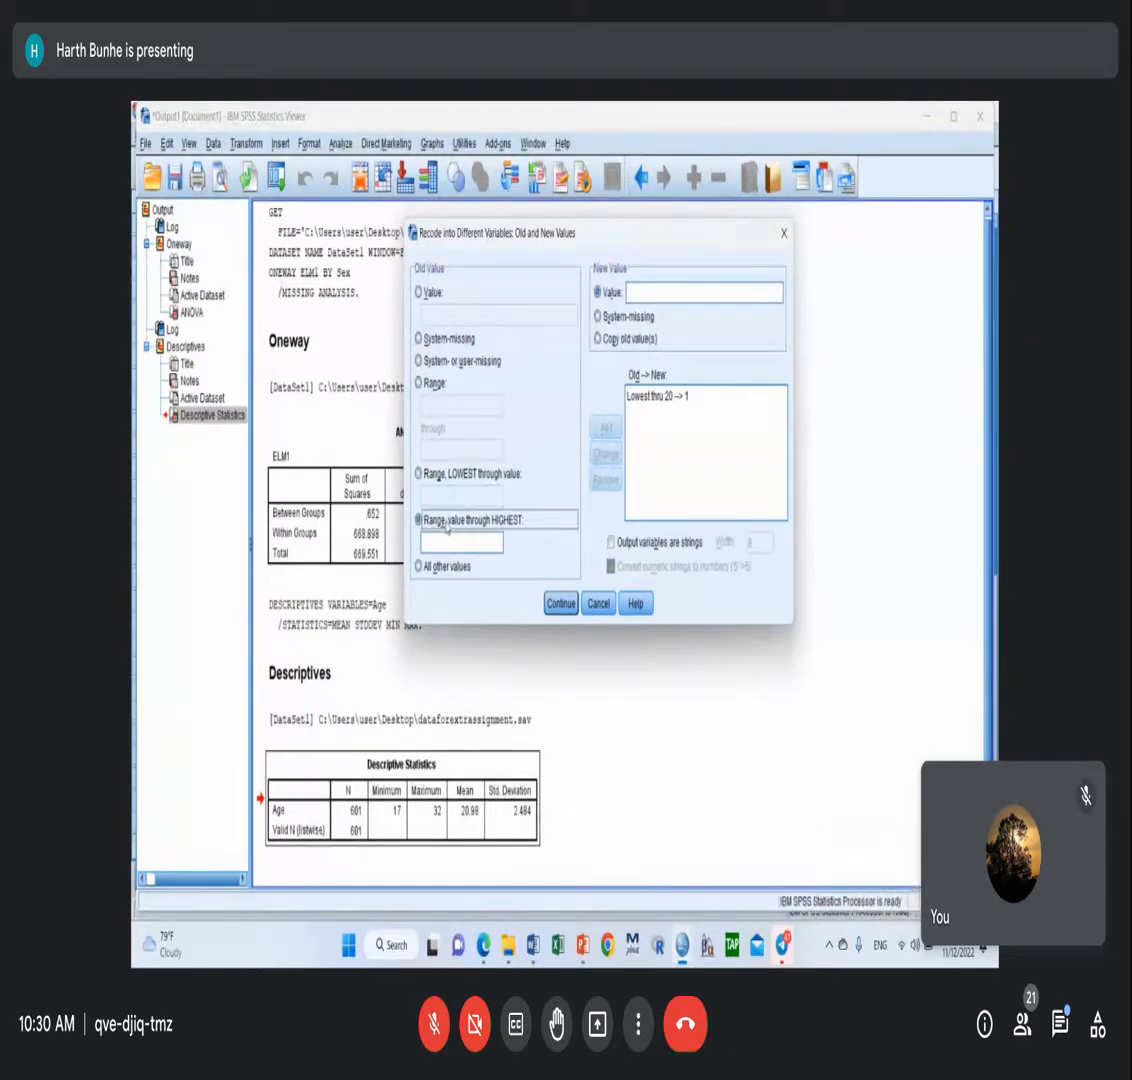
click(441, 543)
text(21)
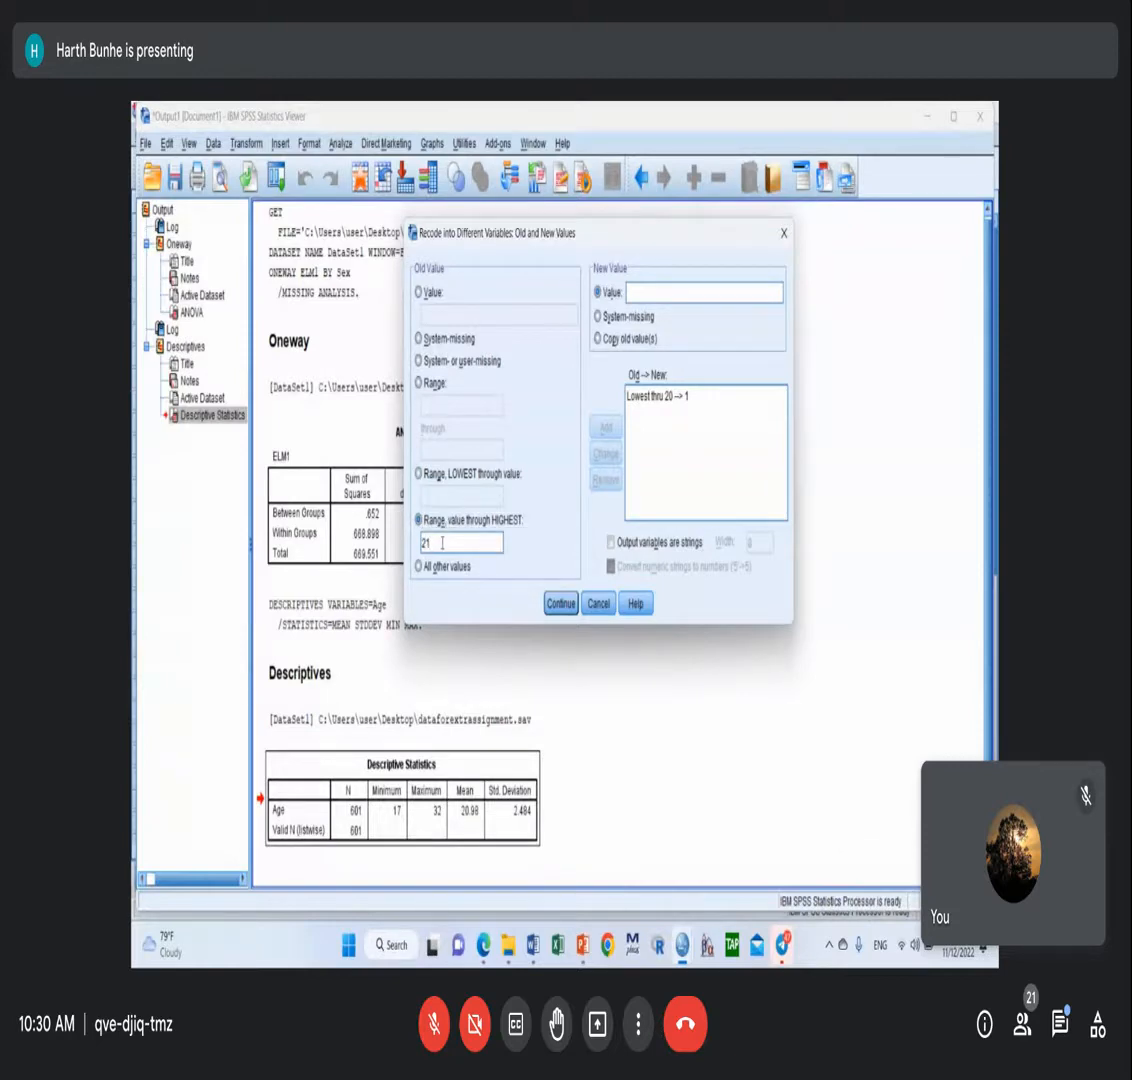
click(650, 290)
text(2)
click(605, 428)
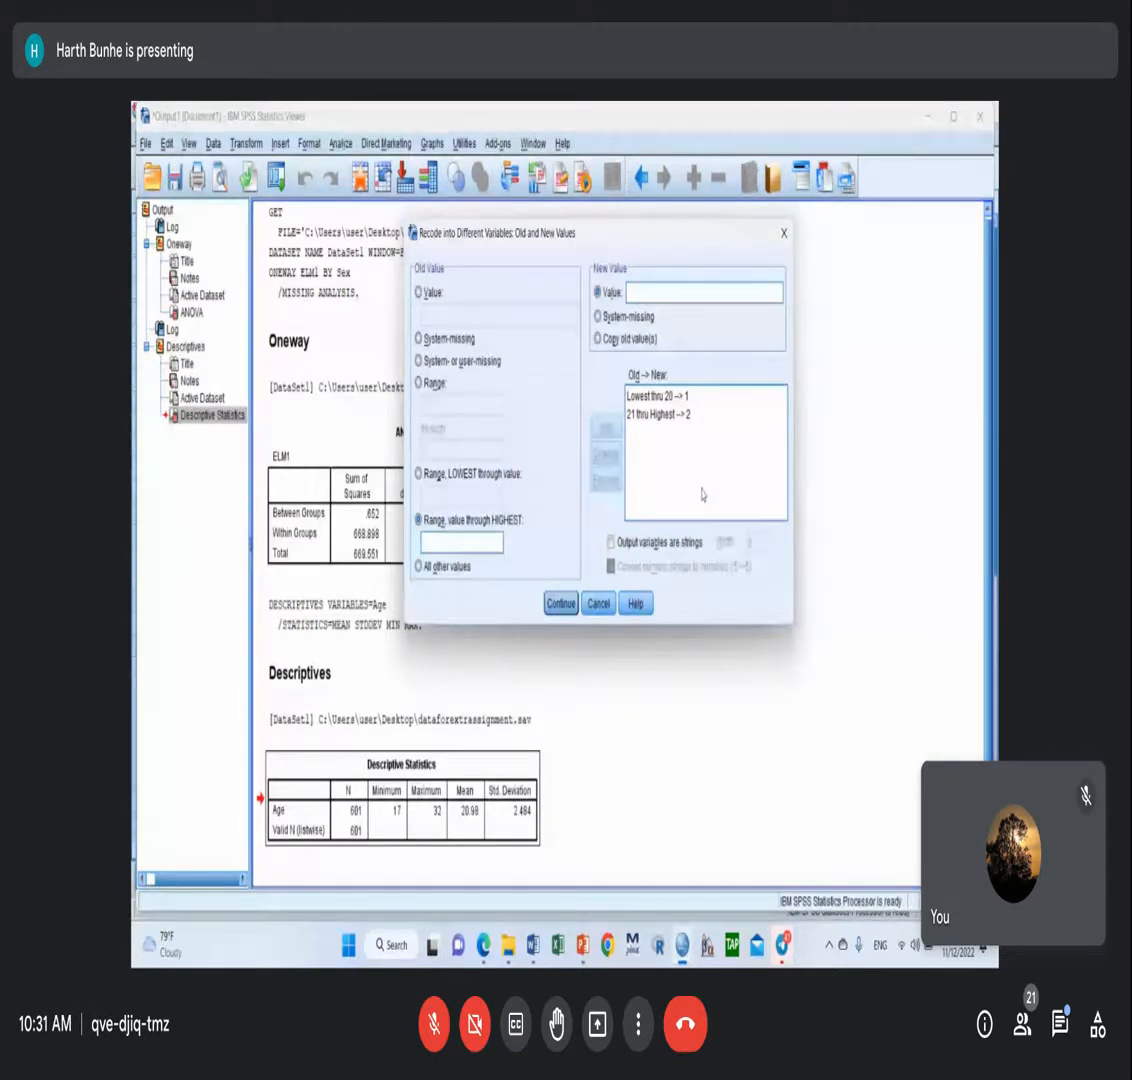
click(568, 605)
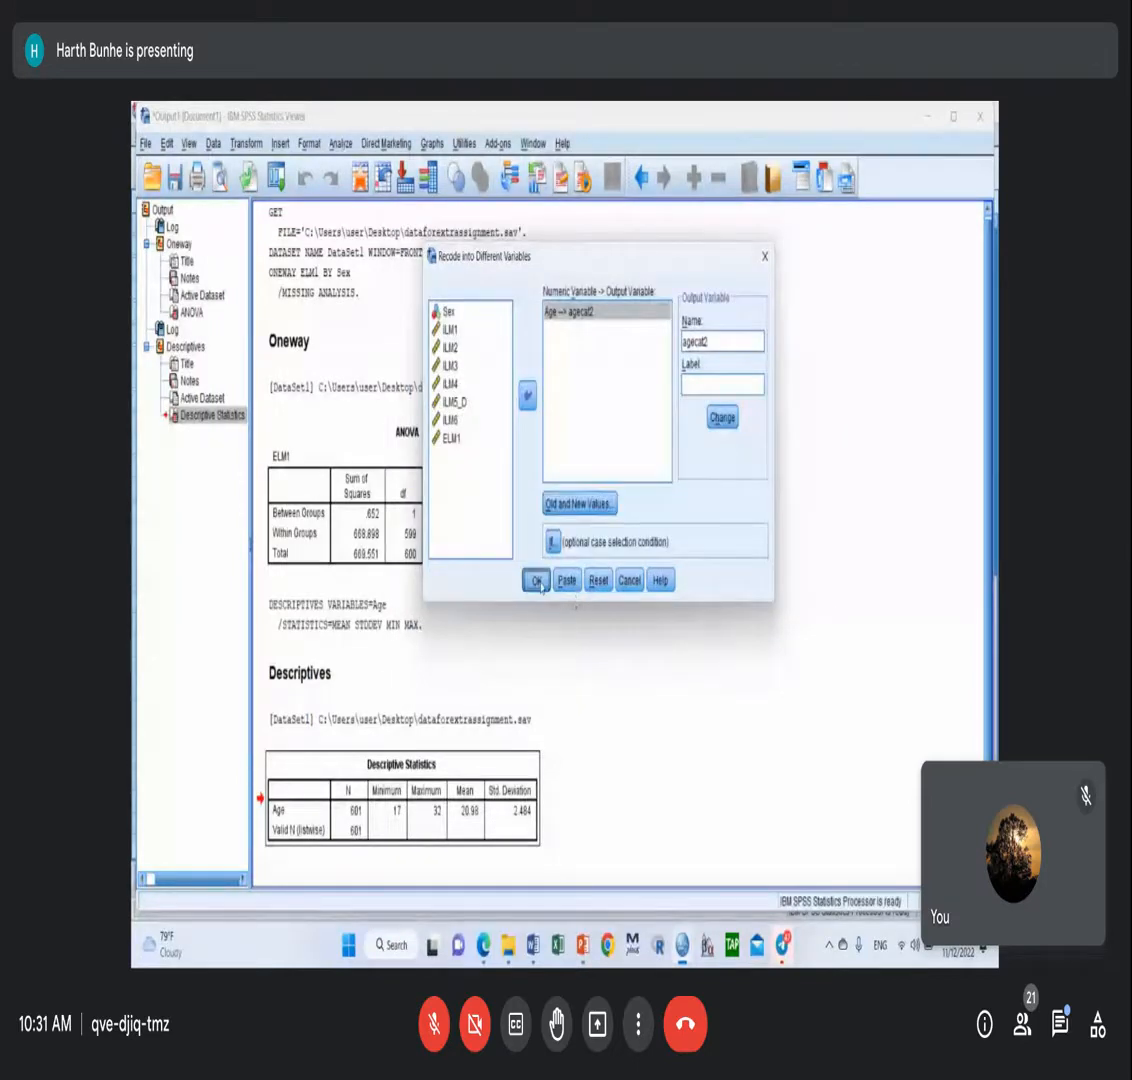
click(536, 579)
Switch to the dataforextrassignment.sav data set, locate agecat2 among the variable definitions, and compare its case values with the Age values.
mouse_move(682, 944)
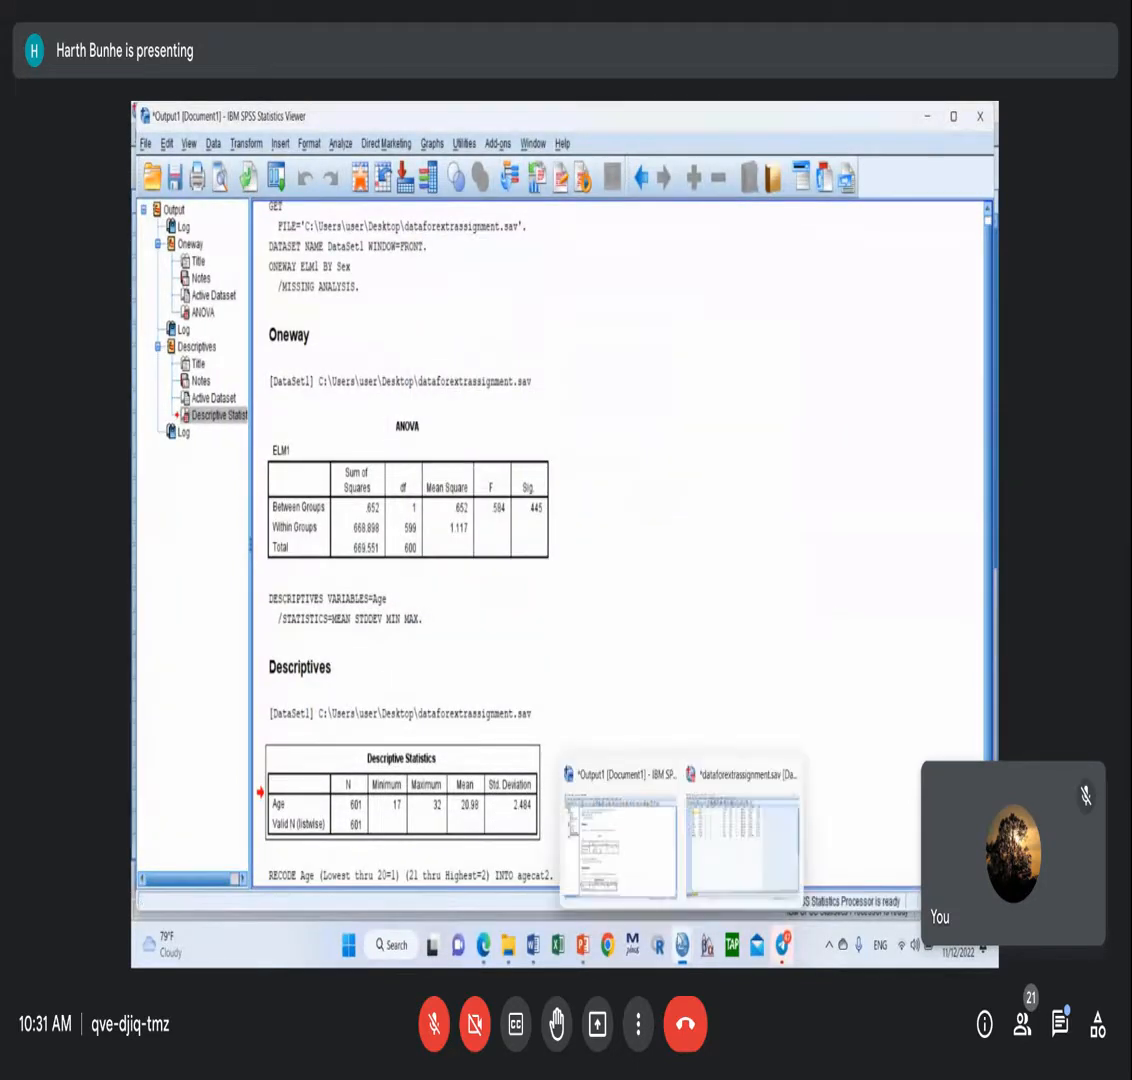
click(712, 876)
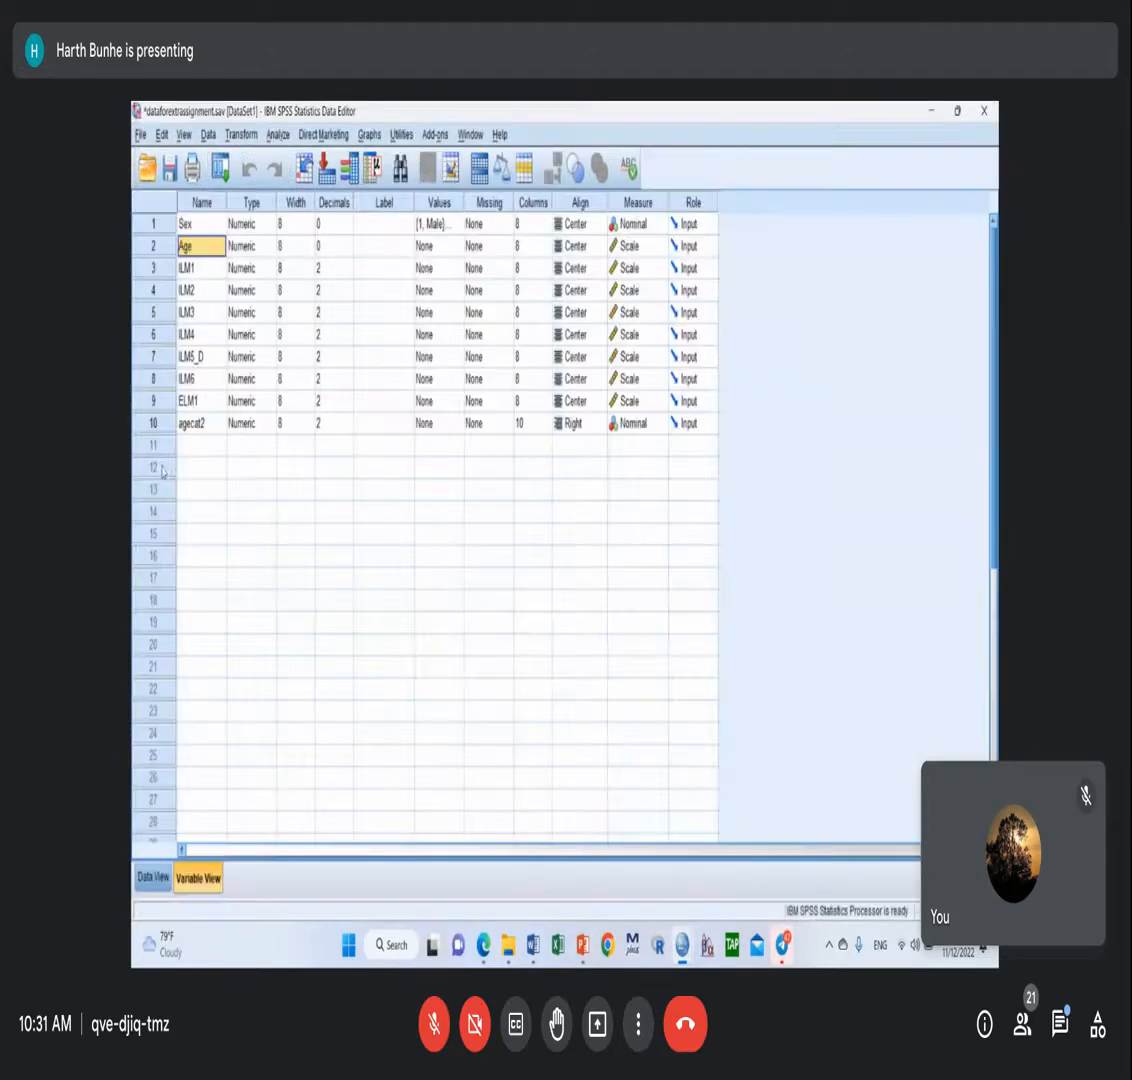
click(202, 423)
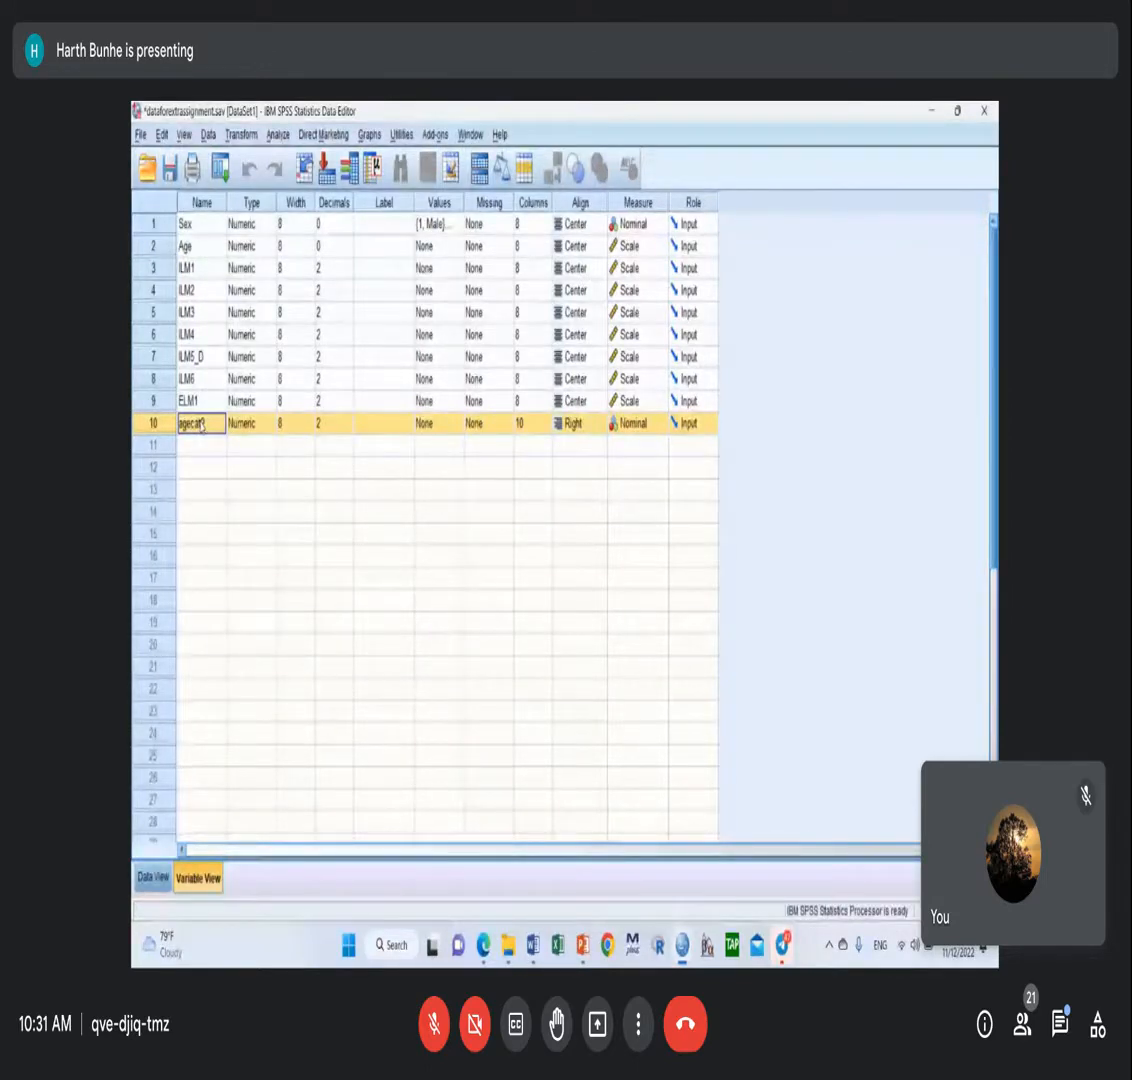
click(164, 884)
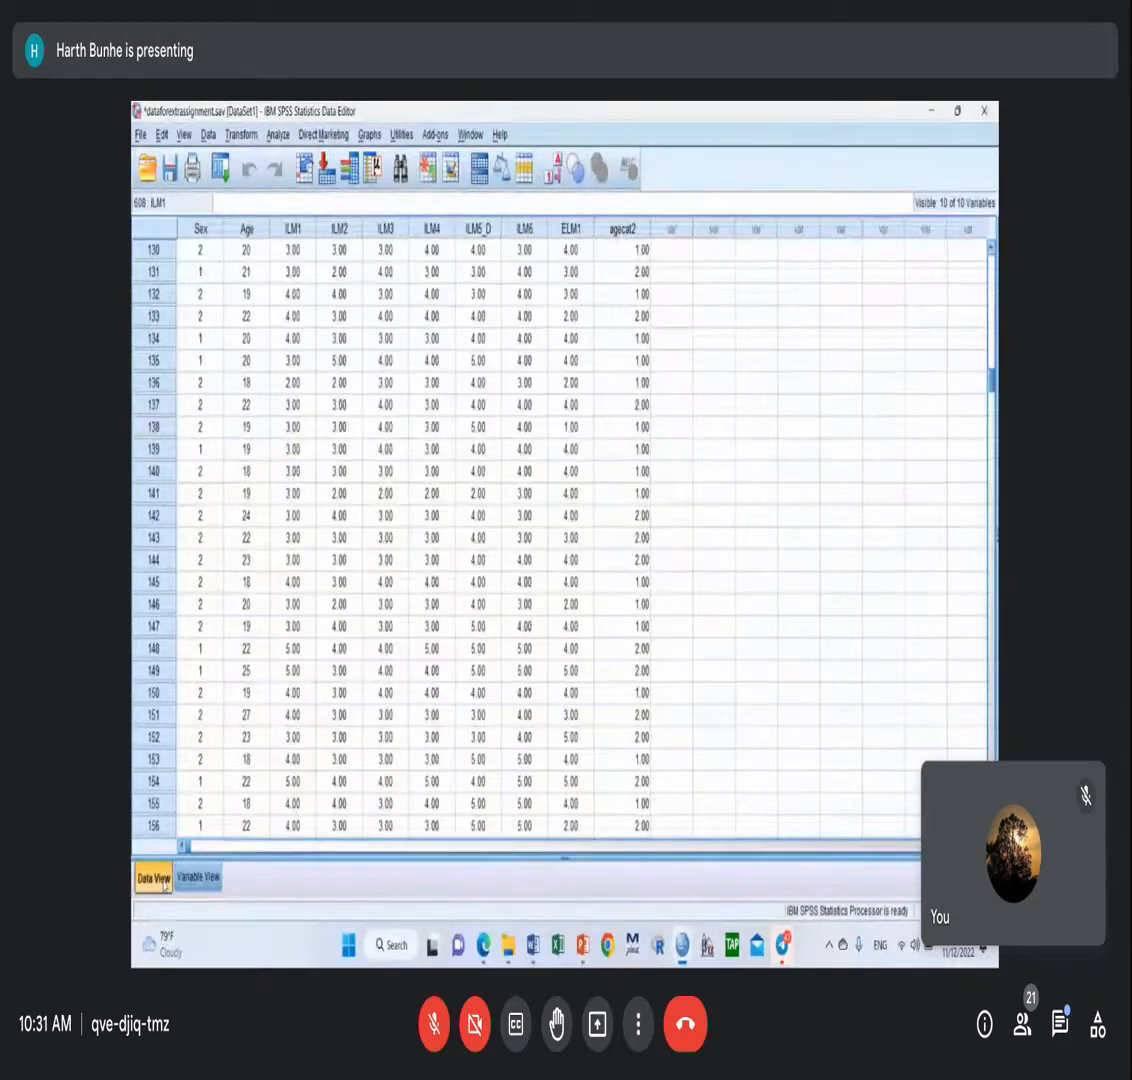
click(250, 255)
drag(250, 257, 262, 815)
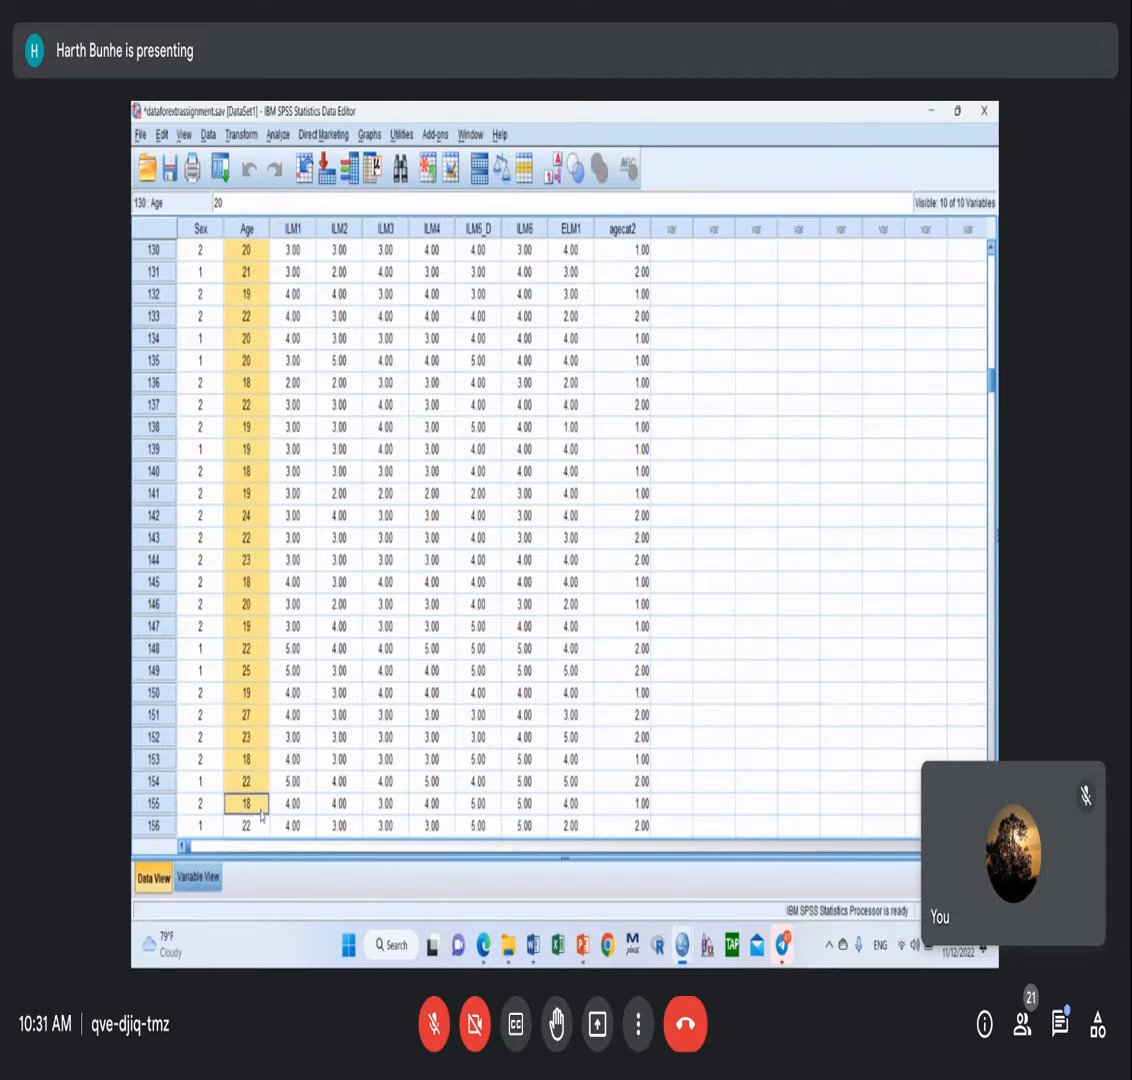
click(625, 251)
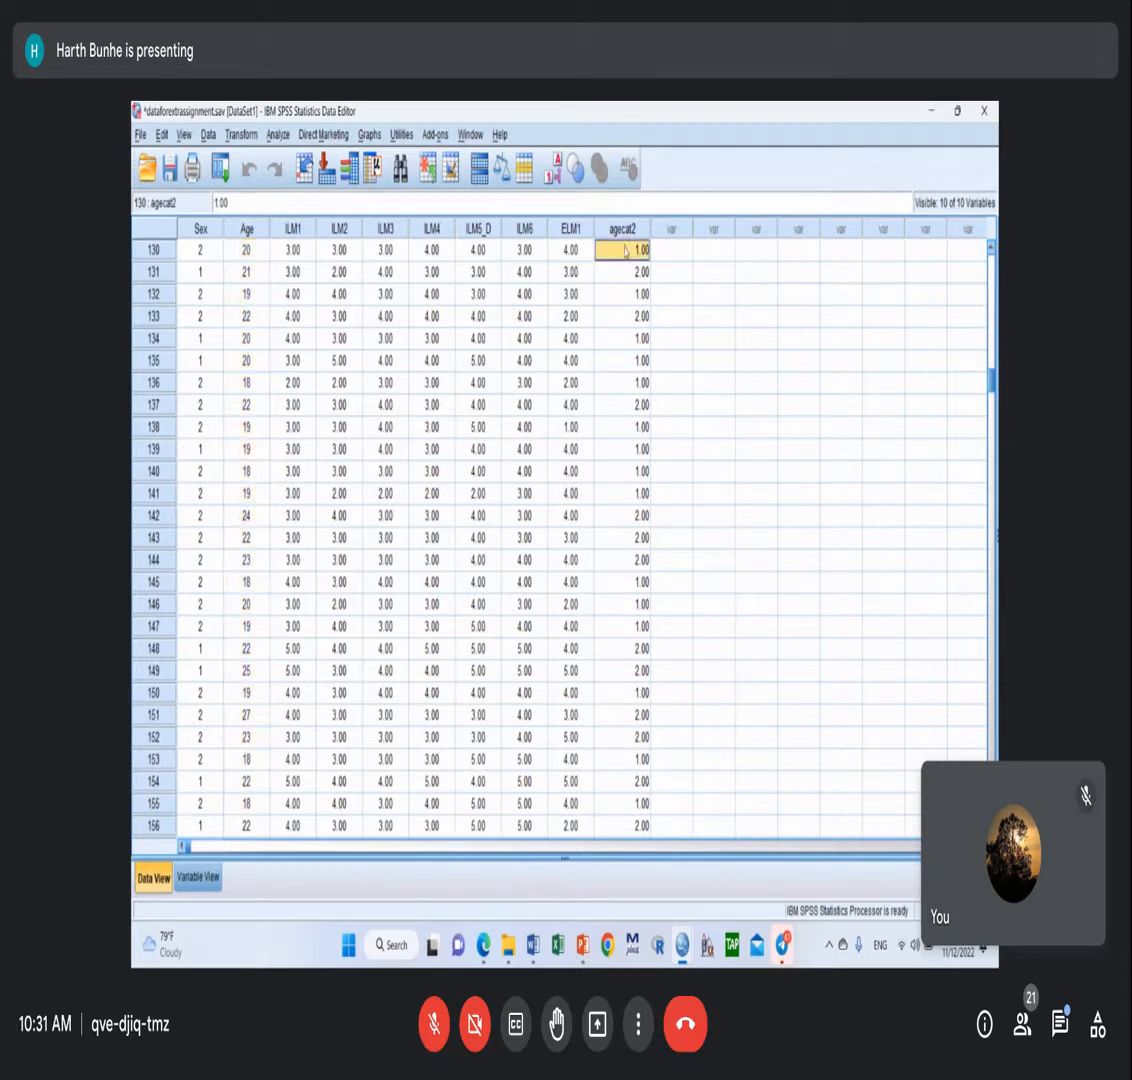
drag(625, 251, 632, 668)
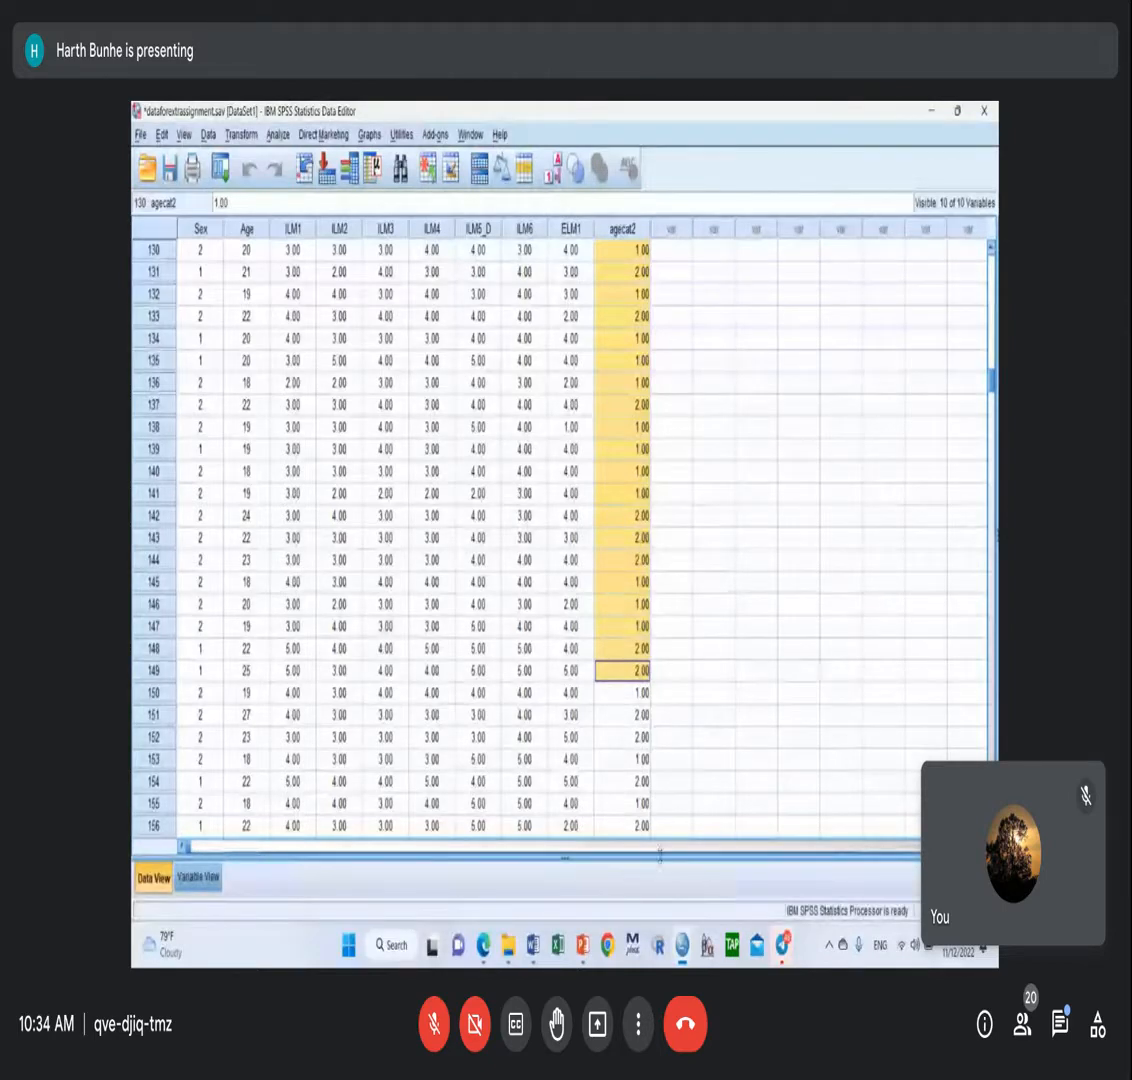
Switch to the PowerPoint presentation and review the number, types and nature of assessment in the ANOVA – One Way table.
key(alt+Tab)
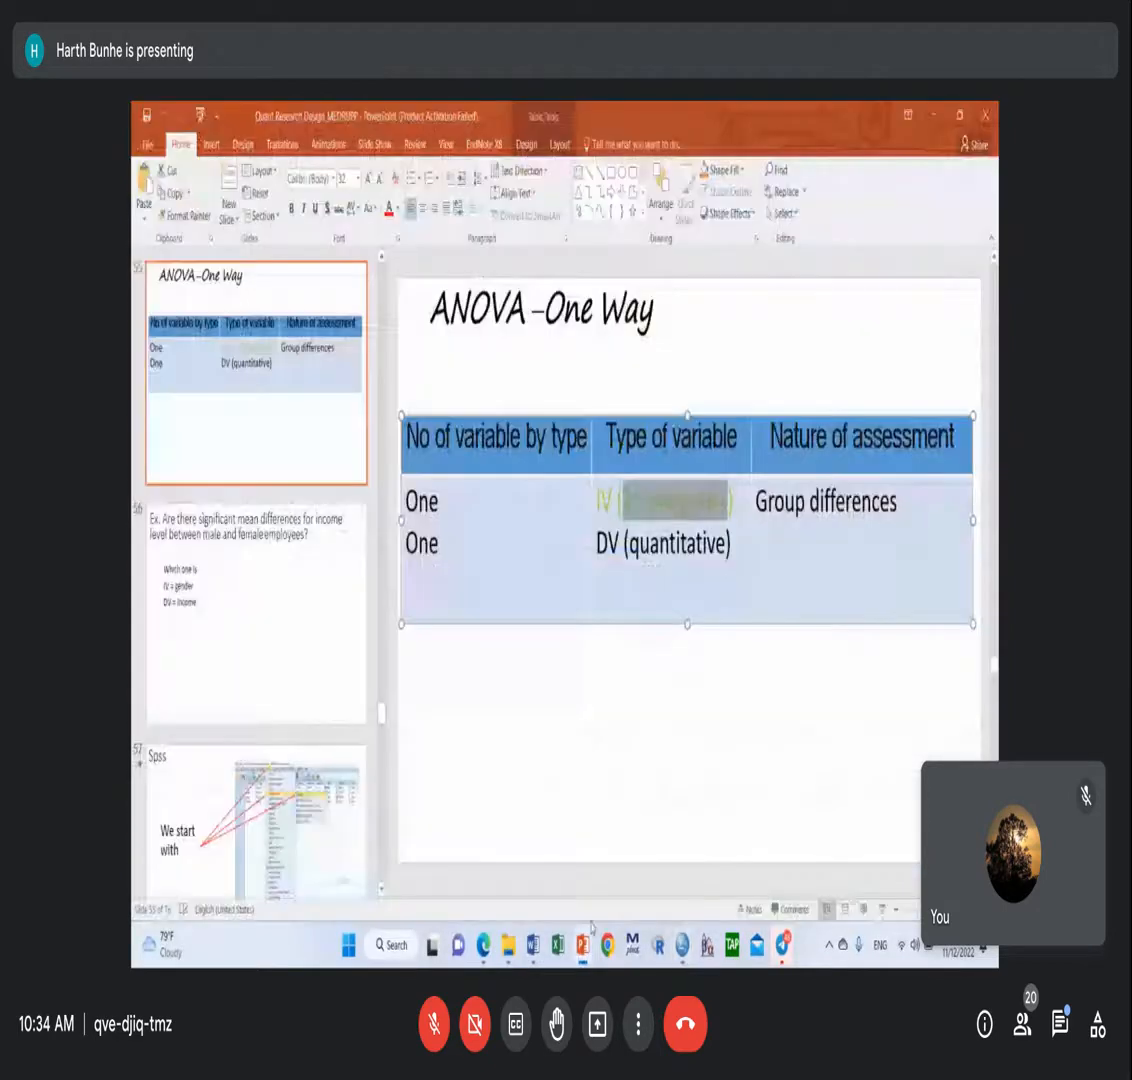
click(545, 803)
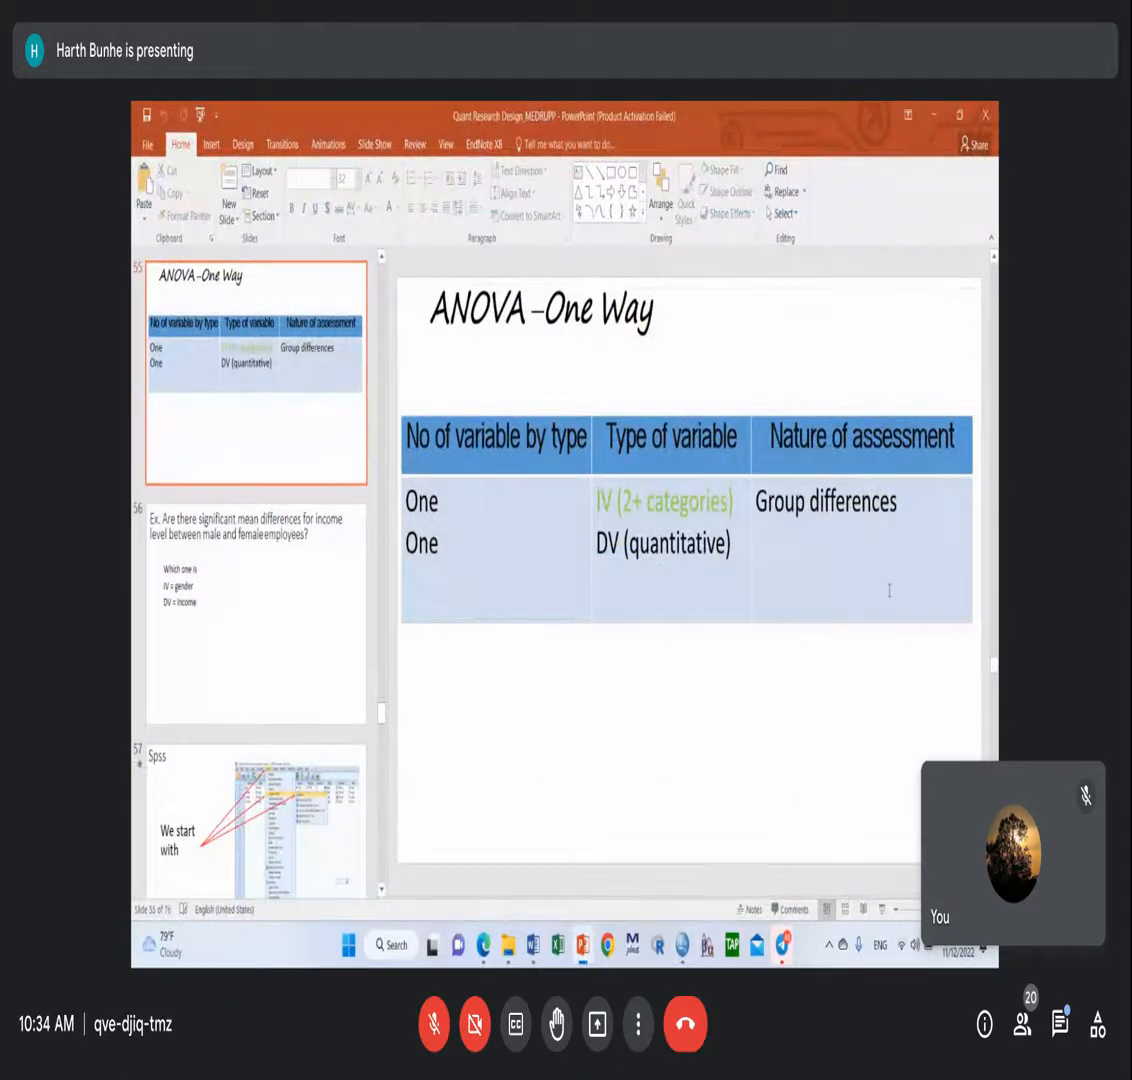
drag(889, 590, 481, 508)
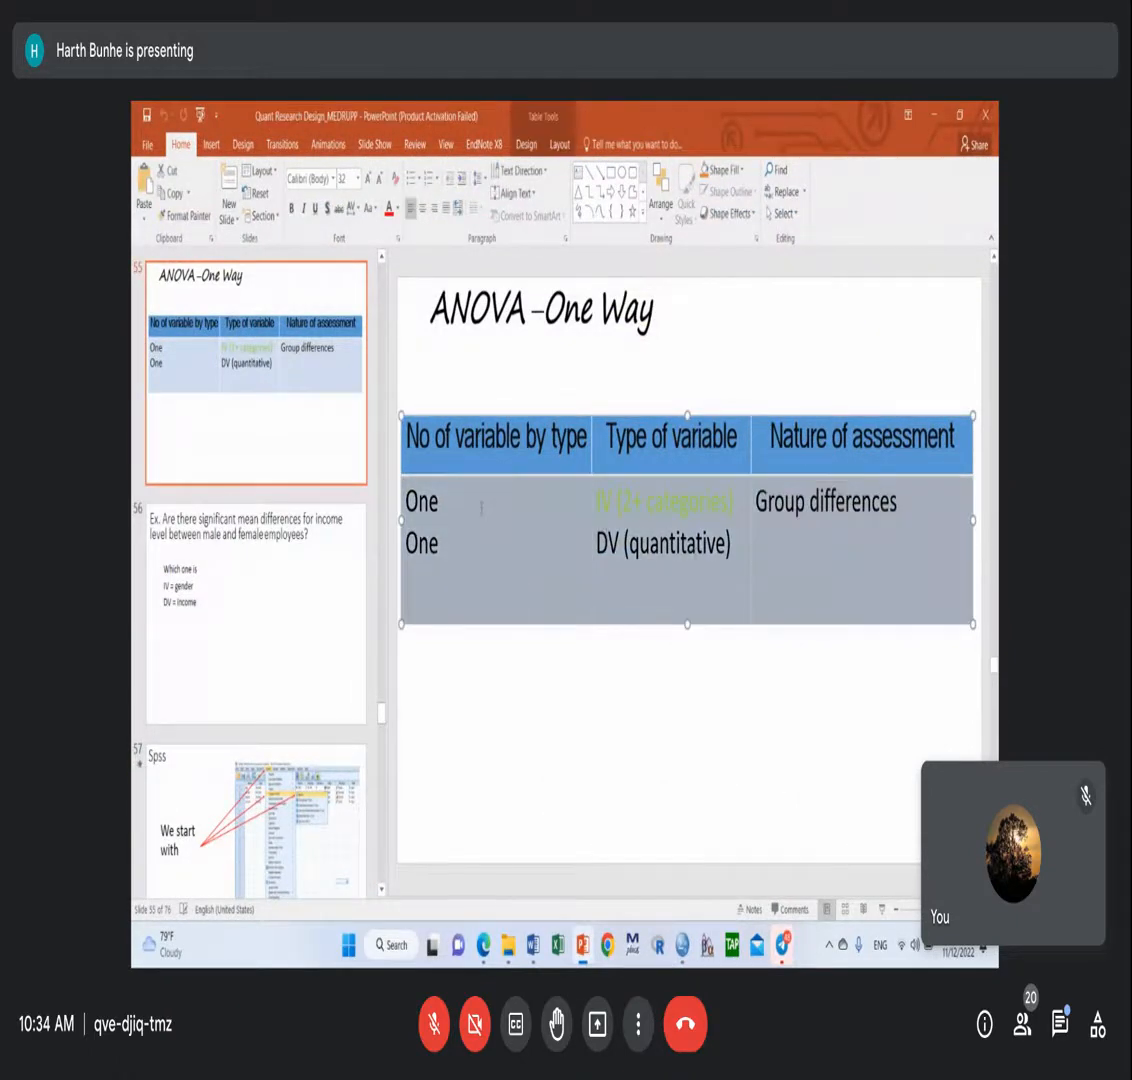
click(689, 564)
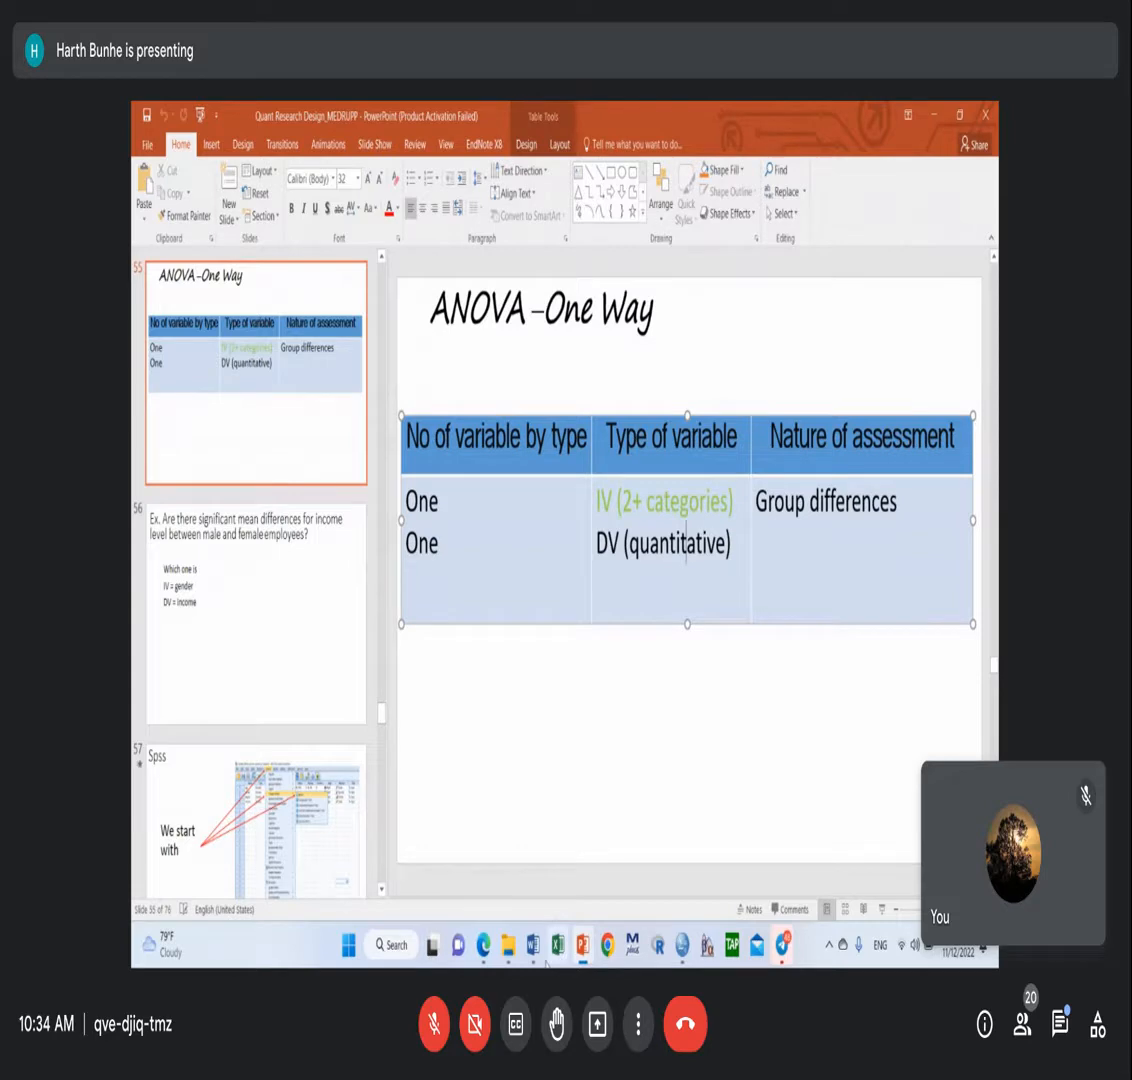
Check "age groups" in question 2 of the Word document against the variable types on PowerPoint's ANOVA – One Way slide.
click(495, 845)
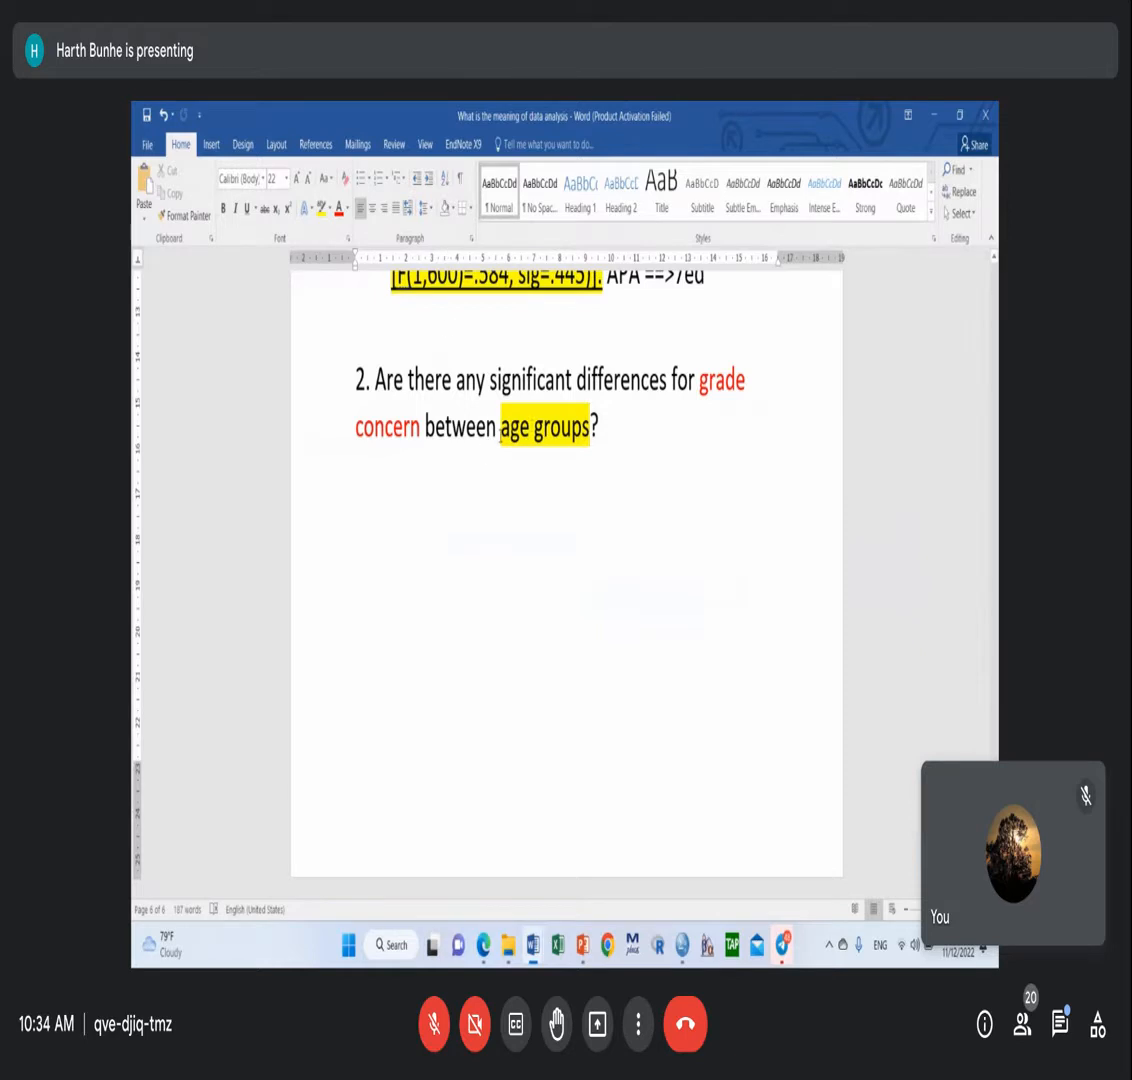
drag(501, 420, 530, 455)
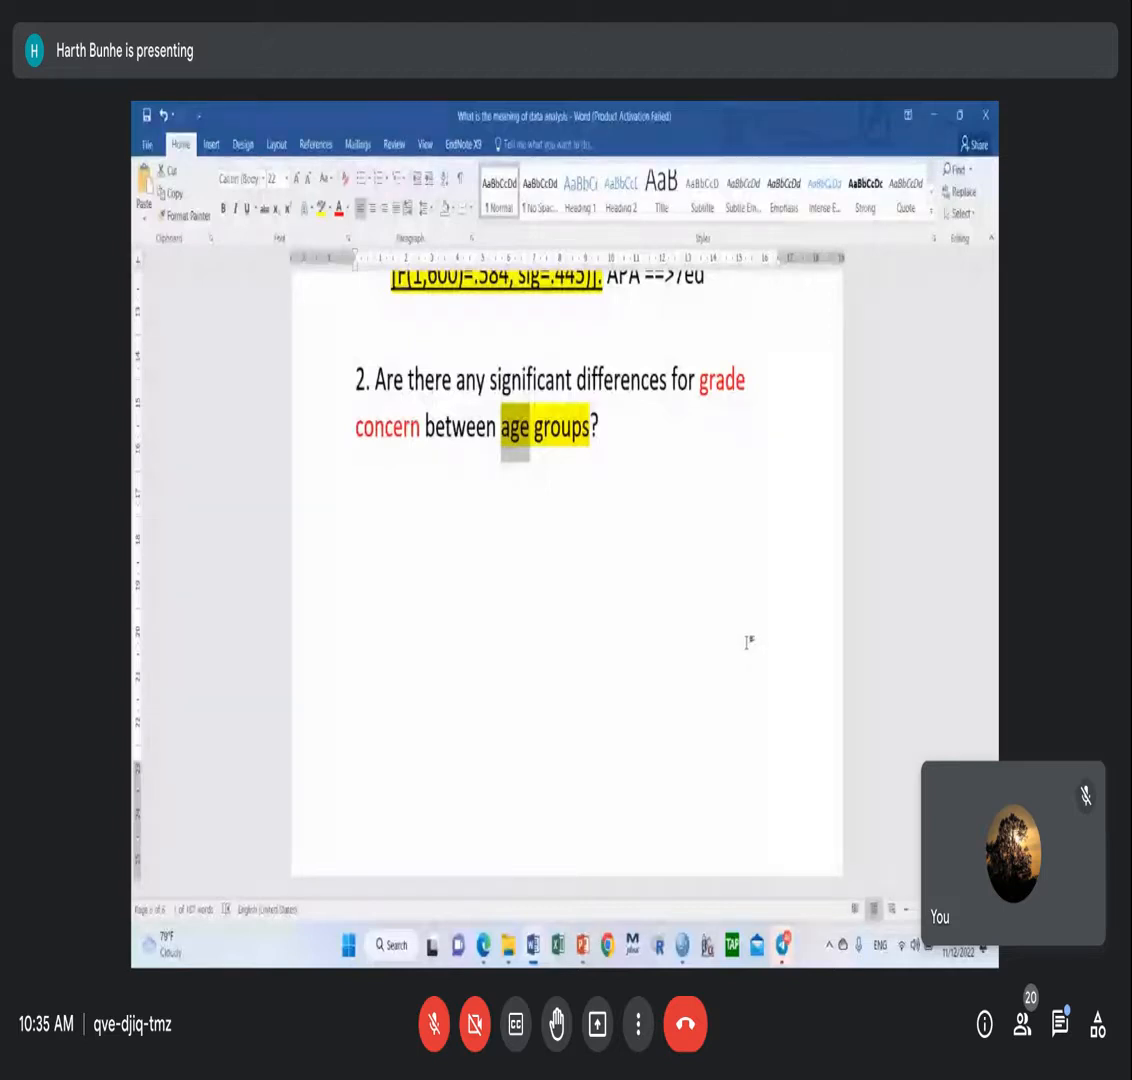
click(583, 957)
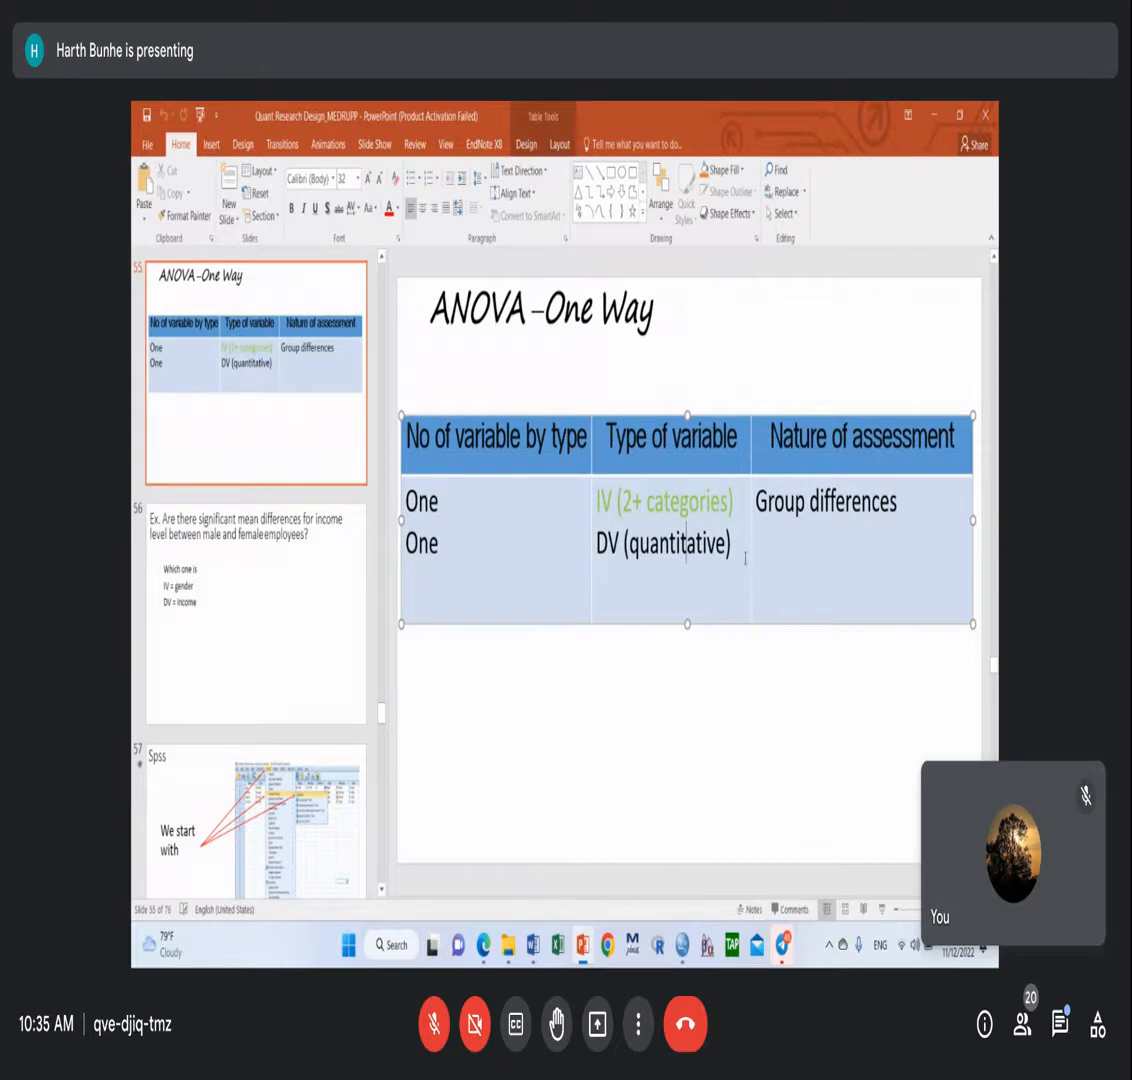
drag(740, 552, 443, 540)
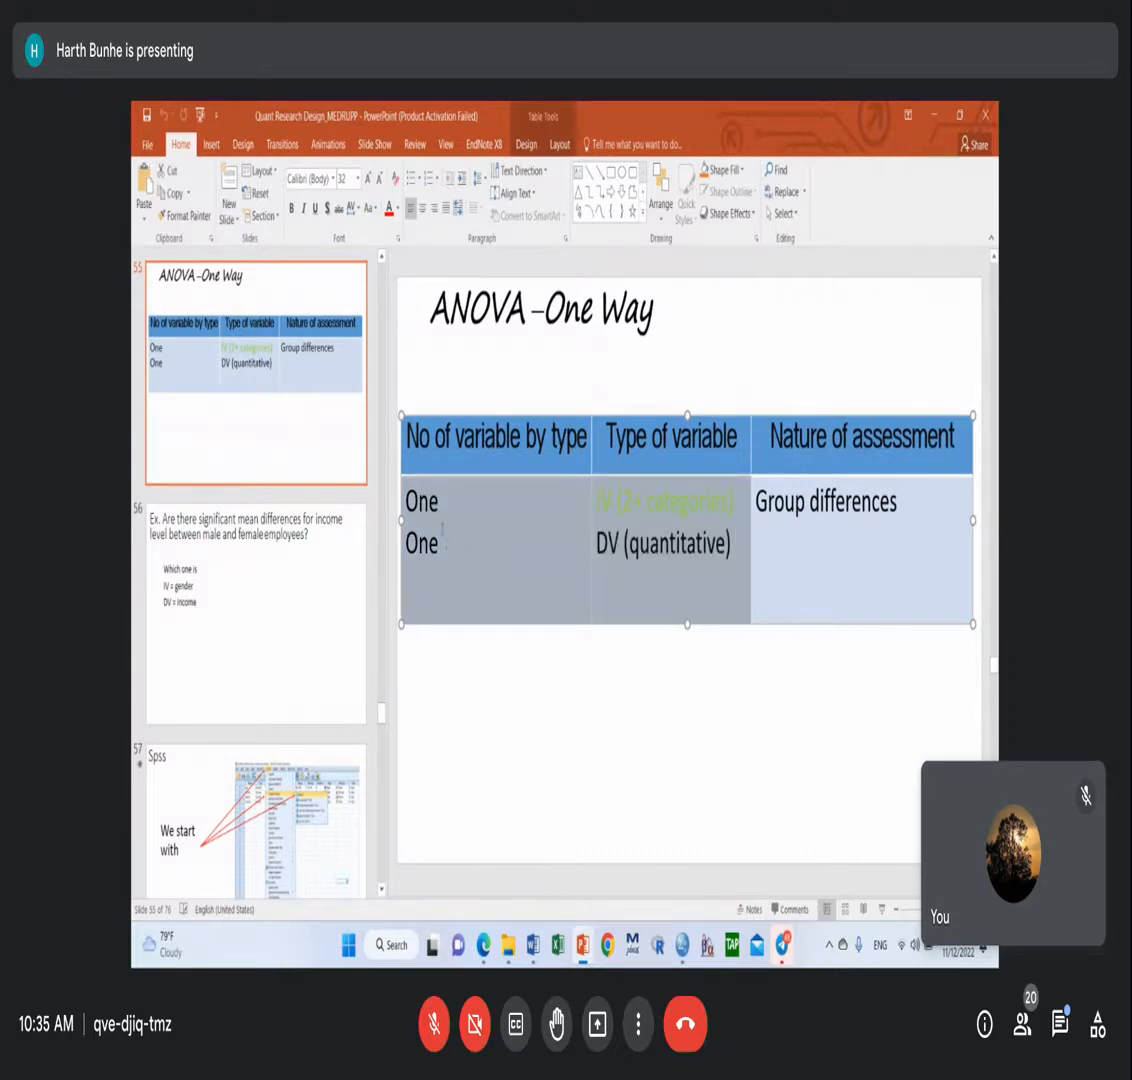
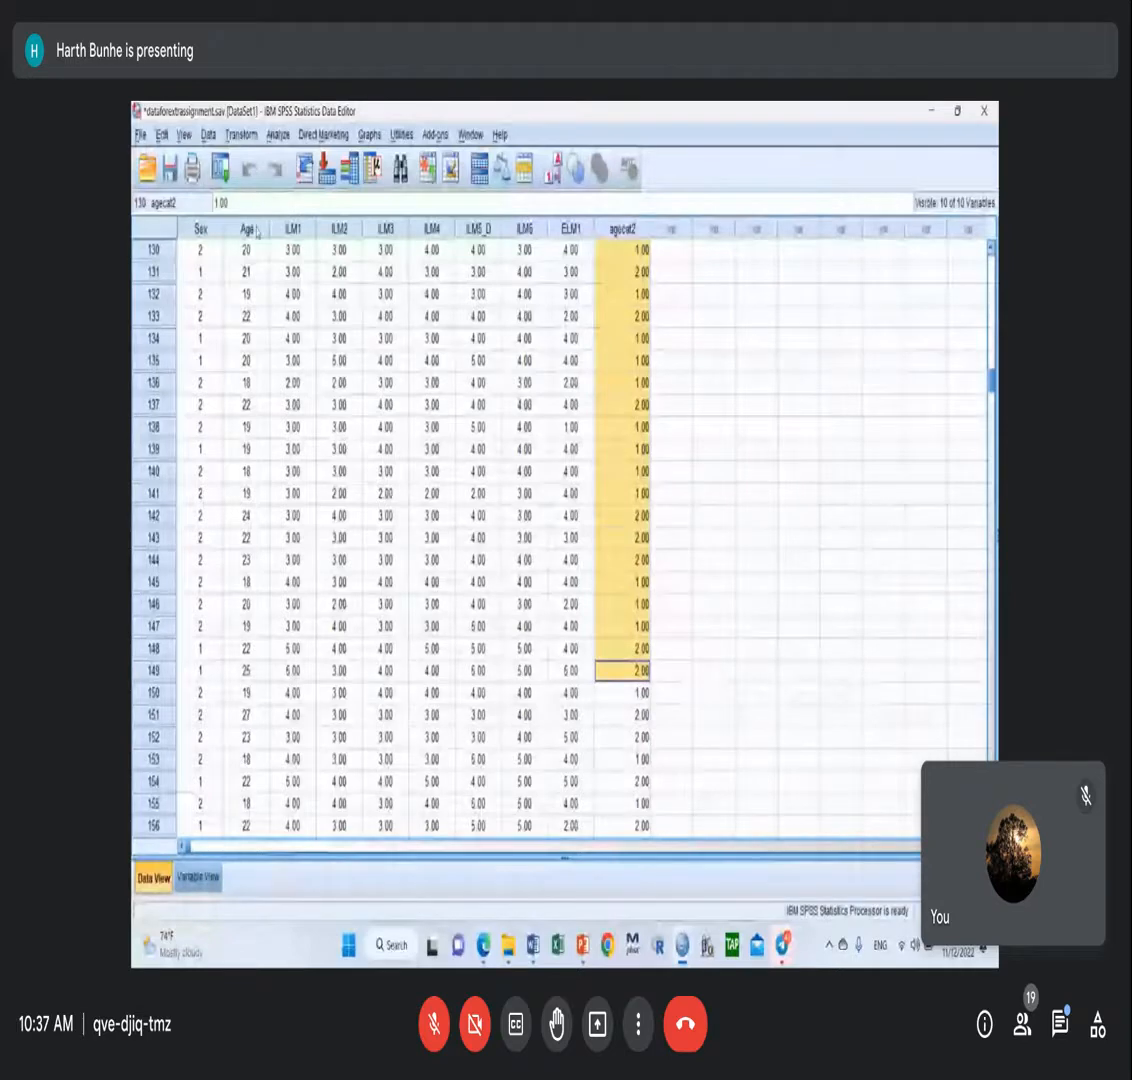
Compare the Age and agecat2 columns, and review the ANOVA and Age descriptive statistics tables in the SPSS output window.
click(250, 229)
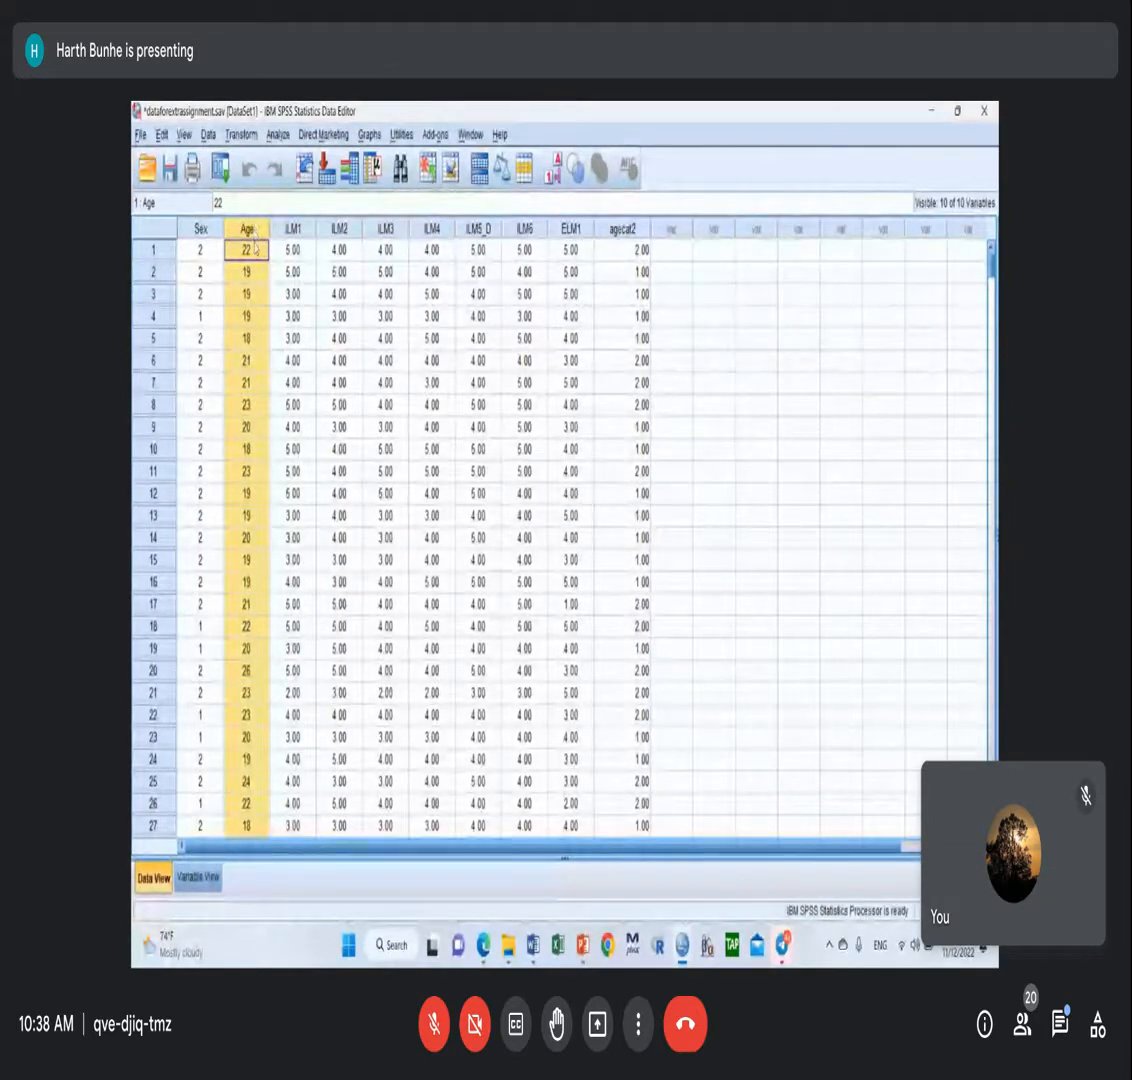
click(626, 231)
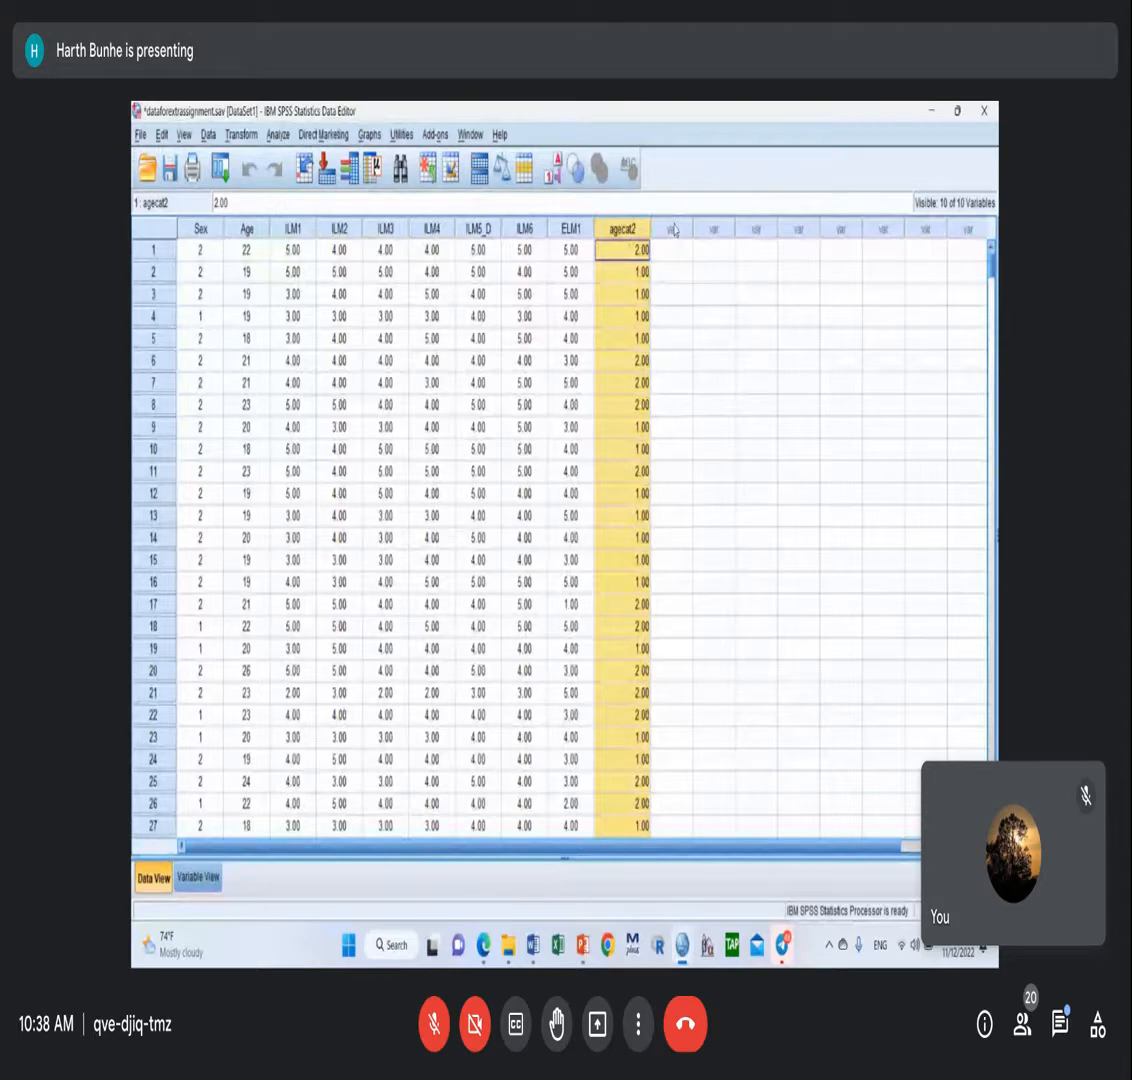
mouse_move(682, 945)
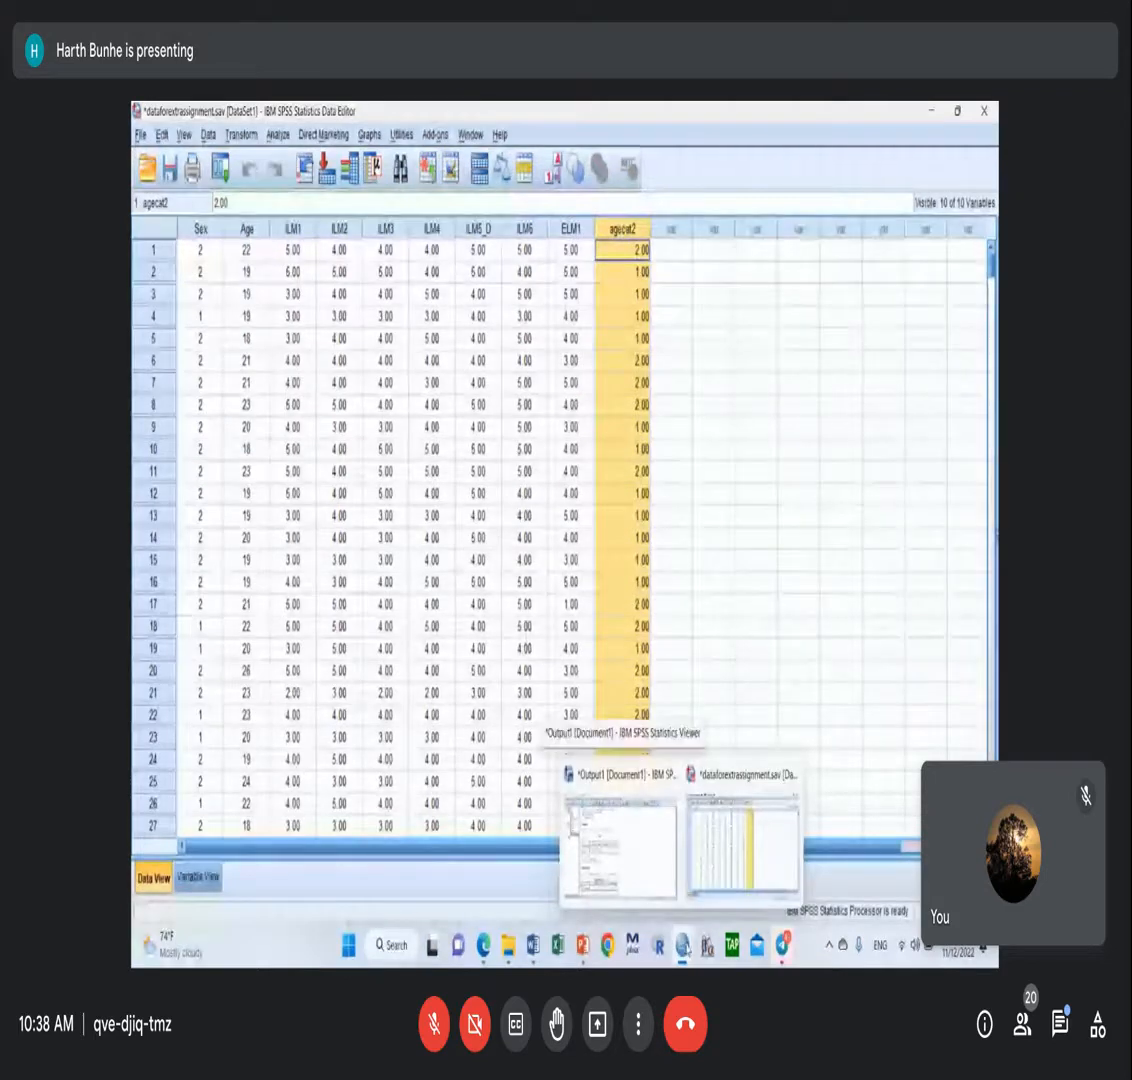
click(581, 776)
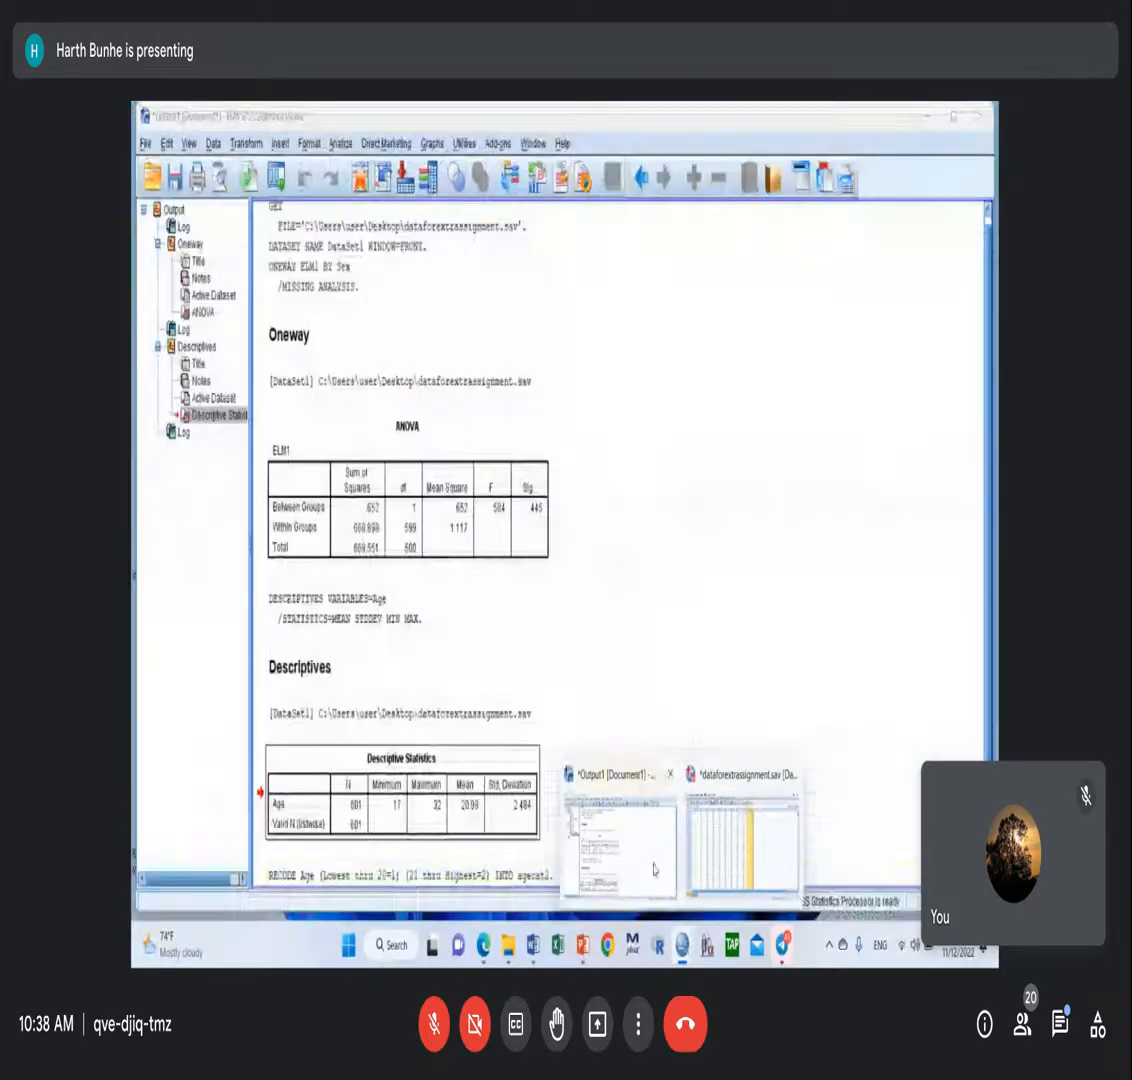
scroll(650, 710, down, 1)
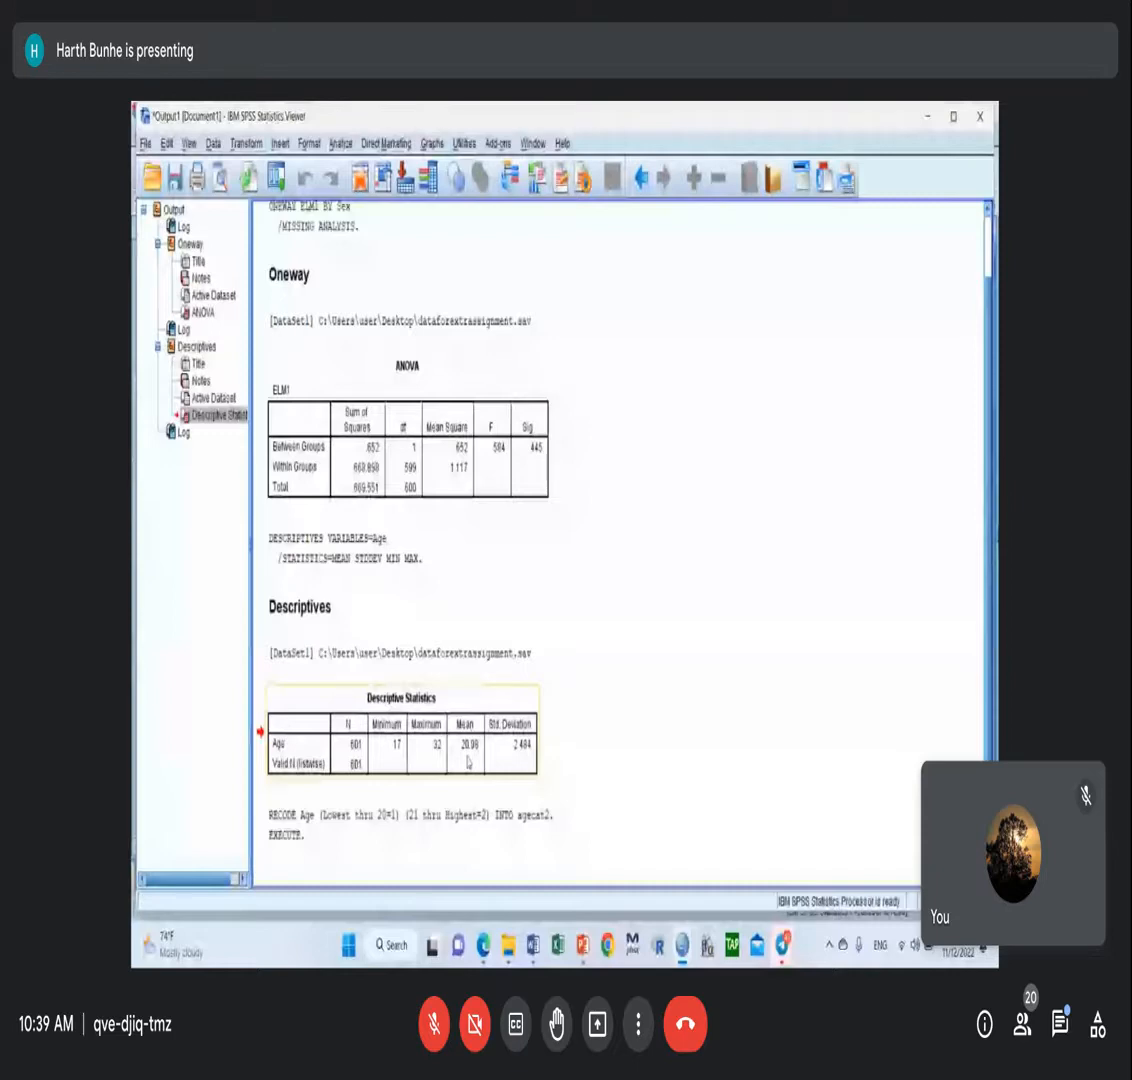
click(393, 365)
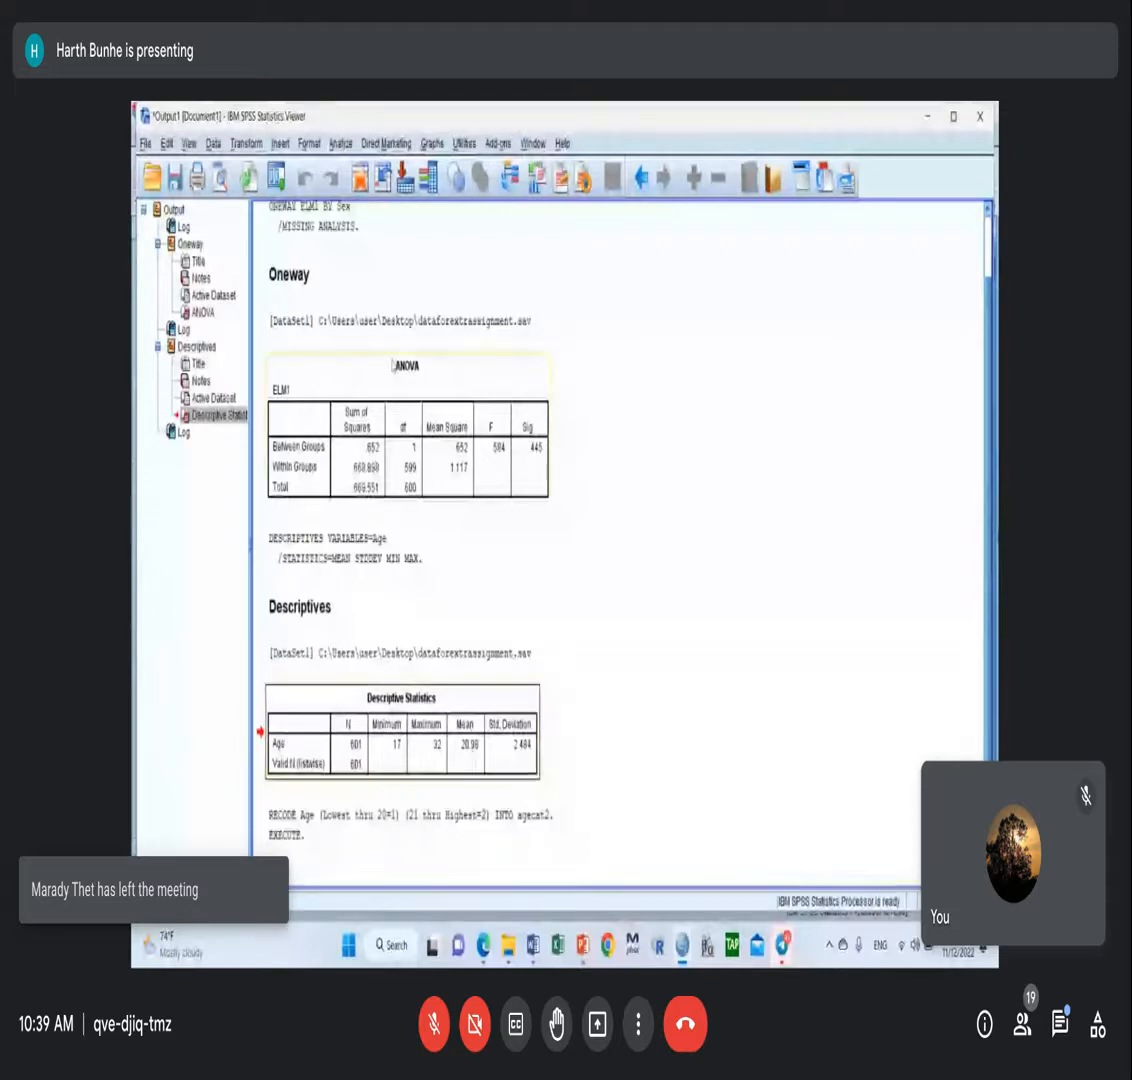
Start another recode of Age into a different variable, changing the output variable name to agecat3.
click(247, 143)
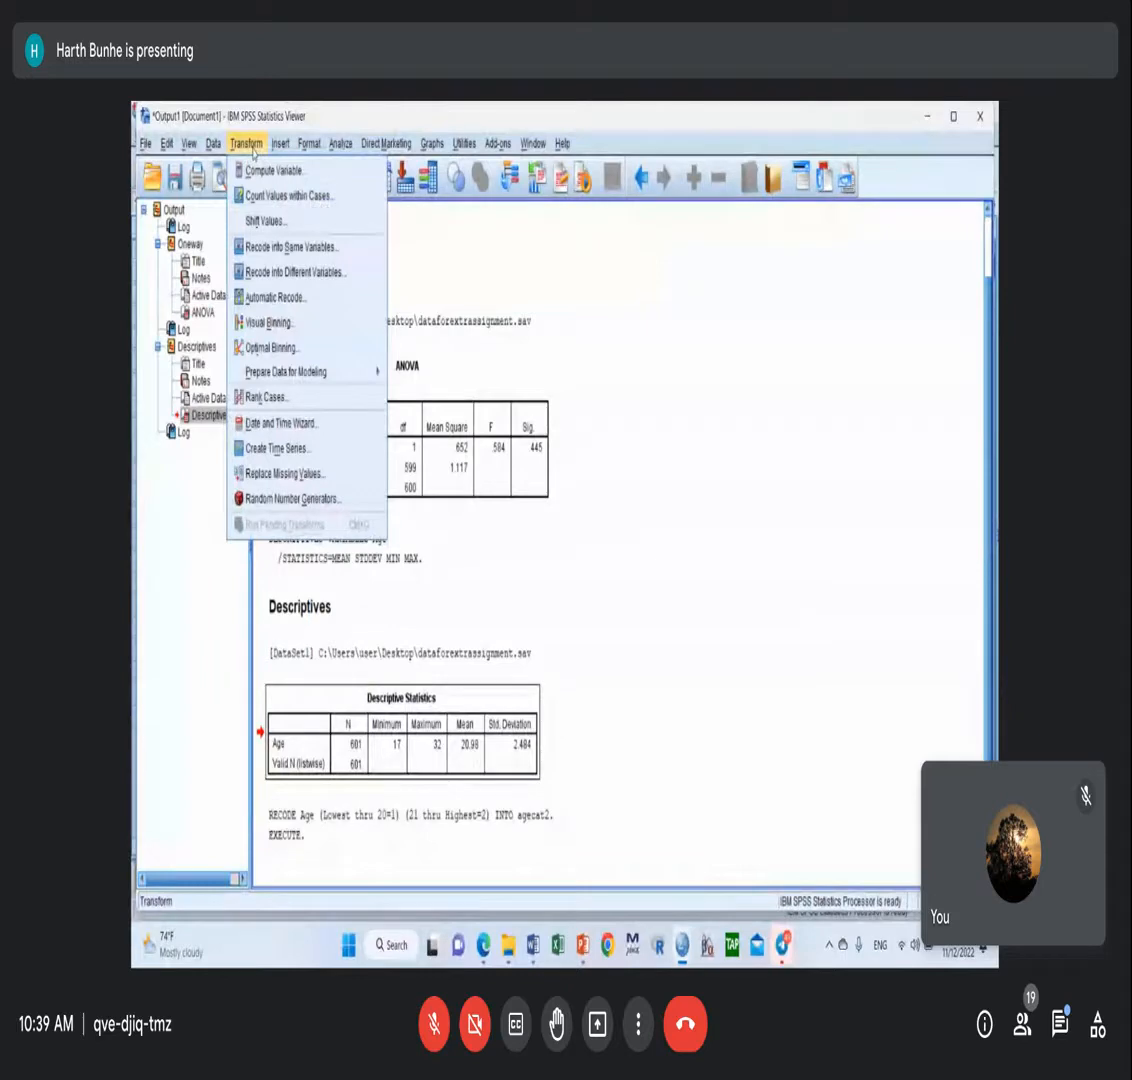
click(273, 275)
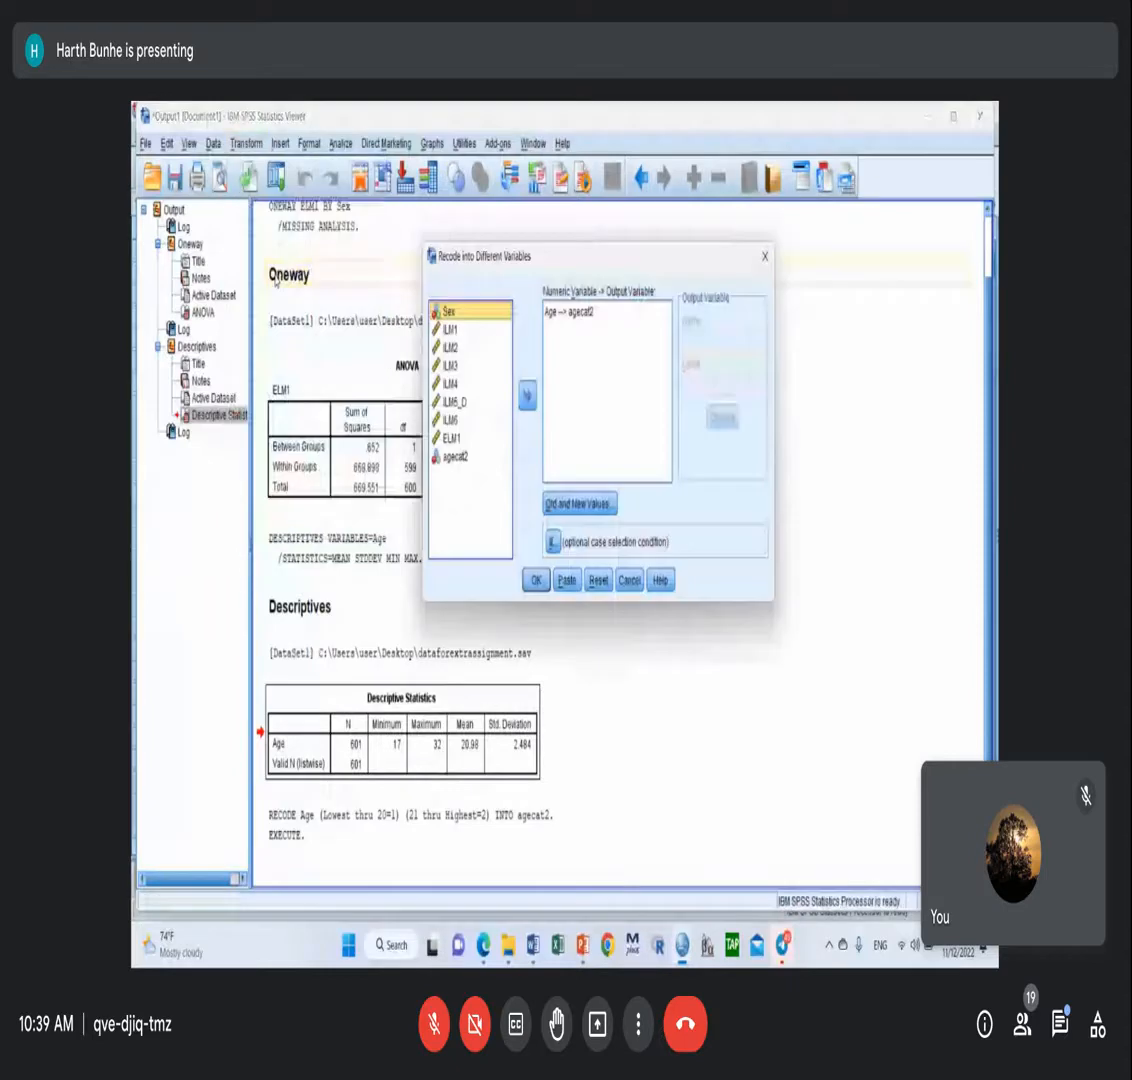
click(560, 312)
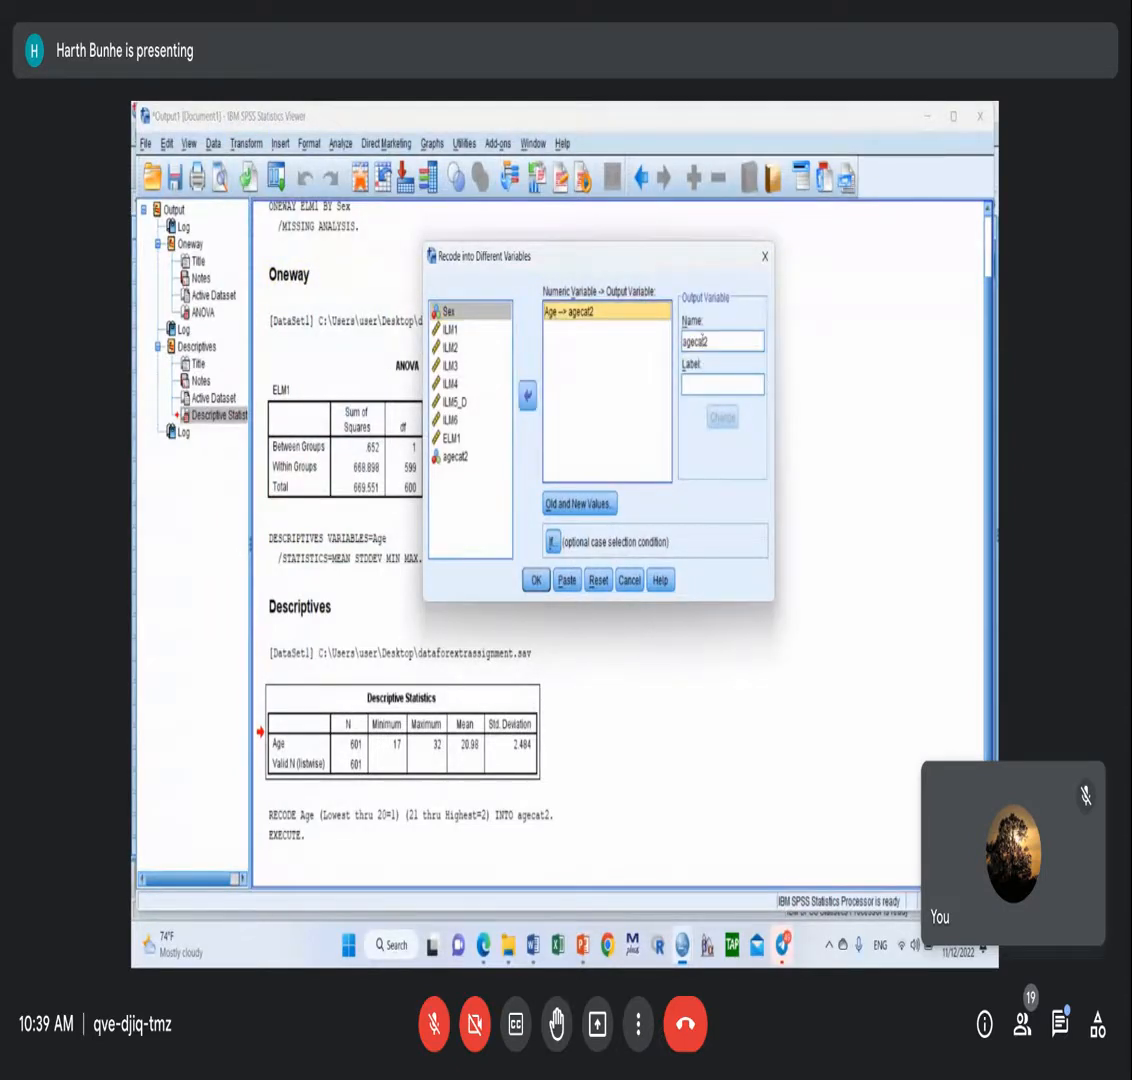
double_click(701, 341)
text(agecat3)
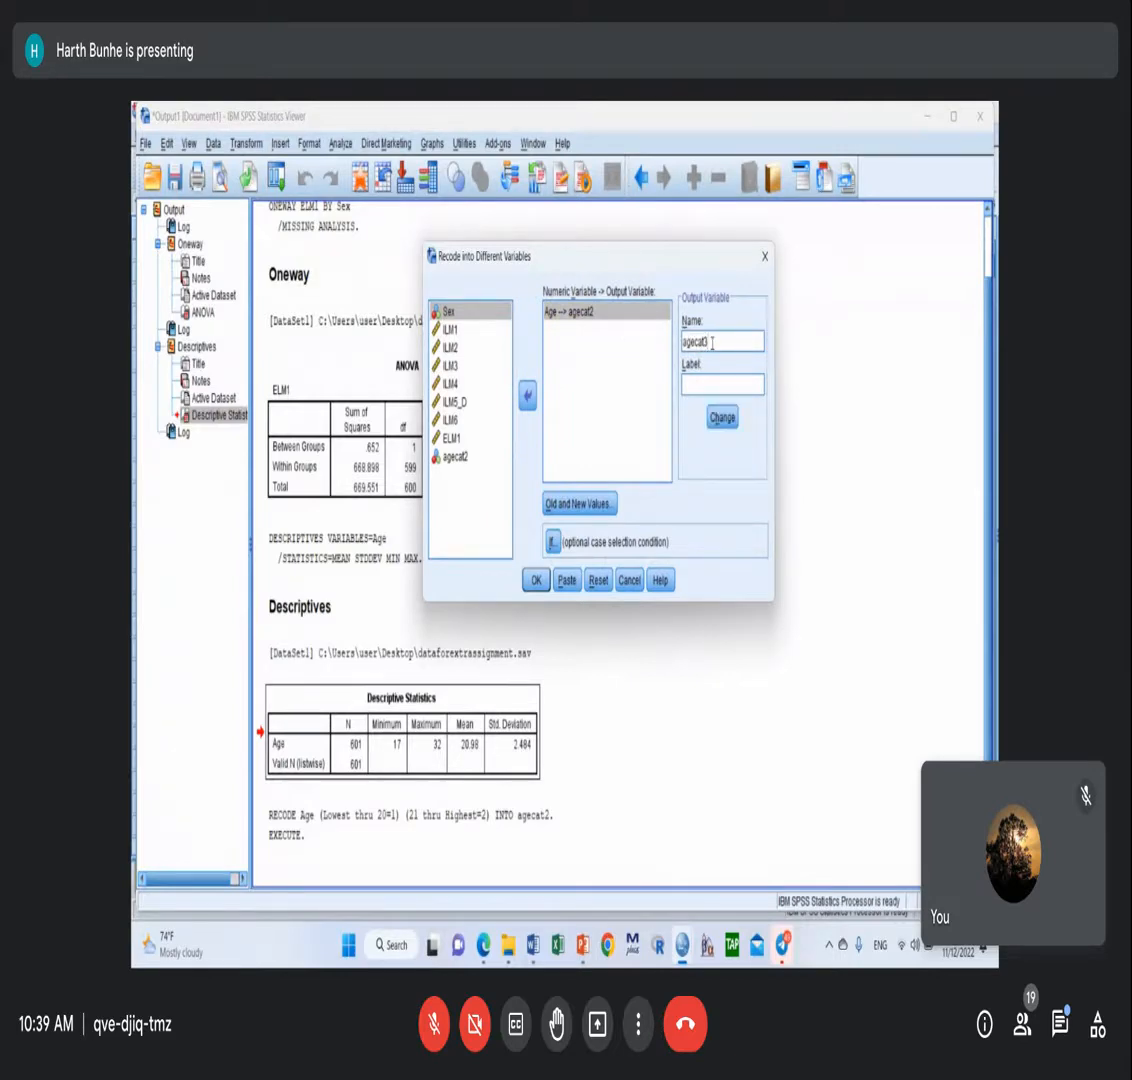
click(722, 418)
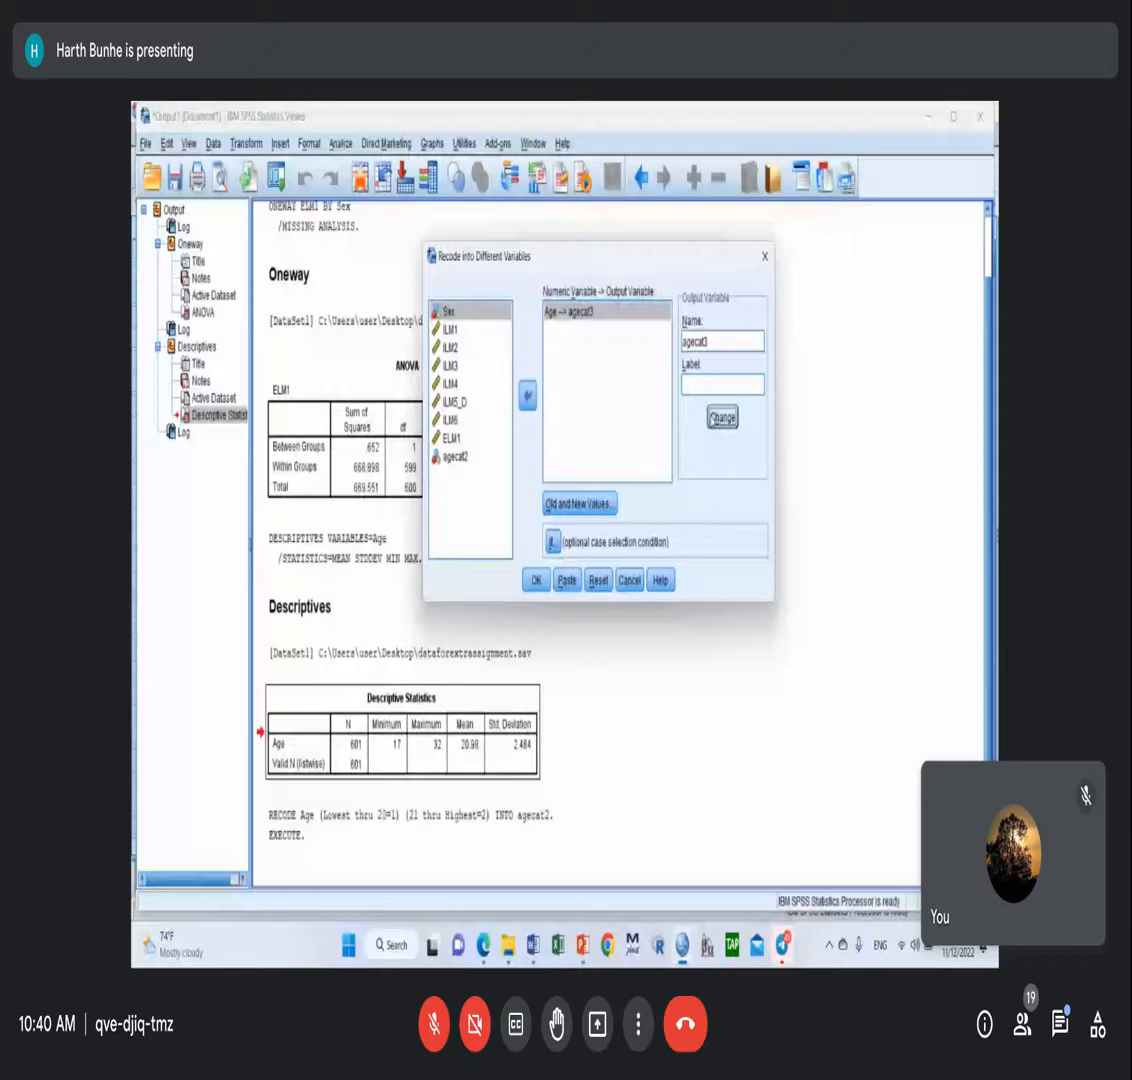
Remove both existing rules, Lowest thru 20 and 21 thru Highest, from the old and new values of the Age recode.
click(580, 503)
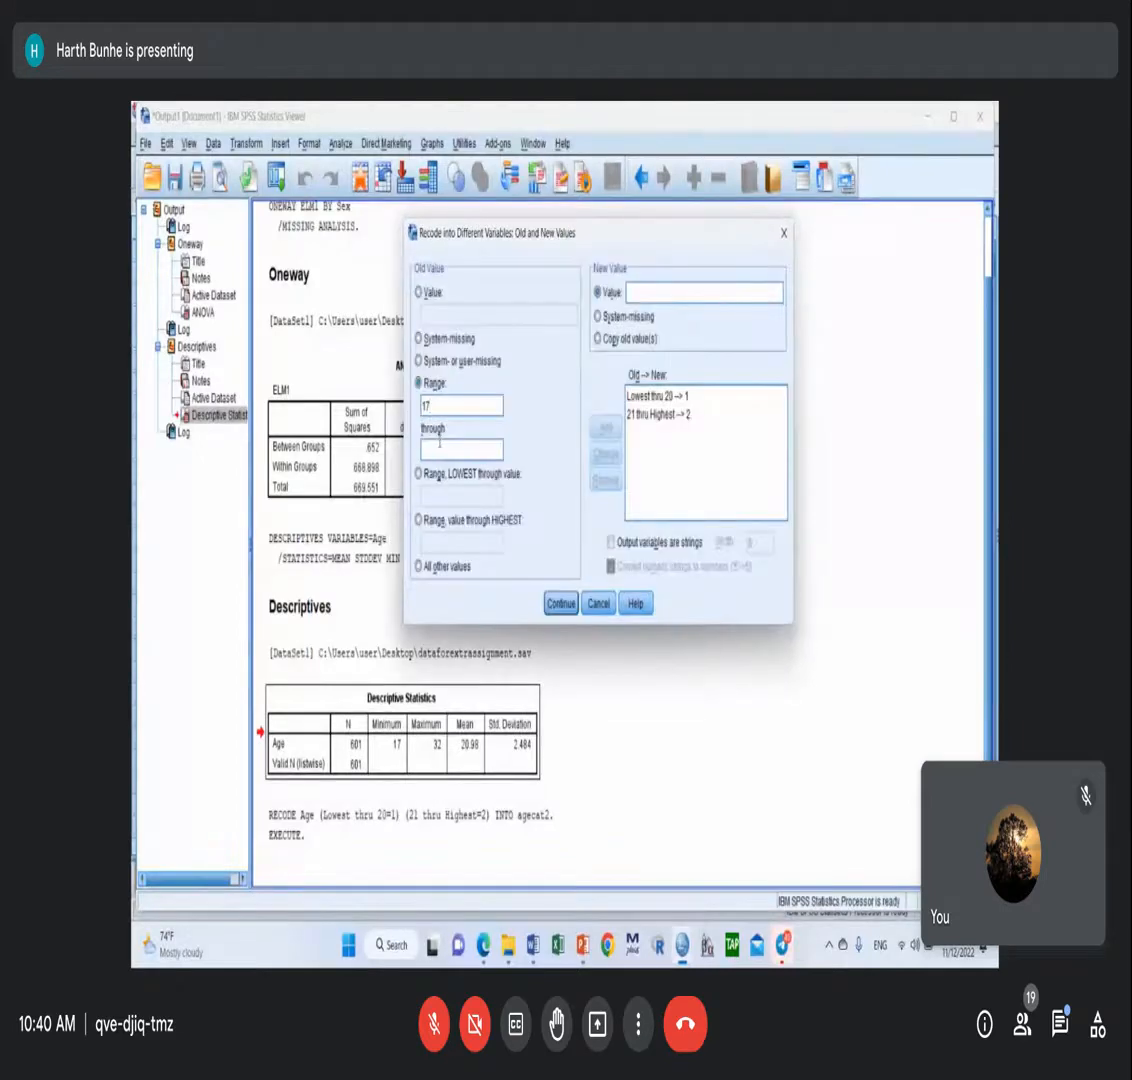
click(439, 455)
text(19)
click(660, 414)
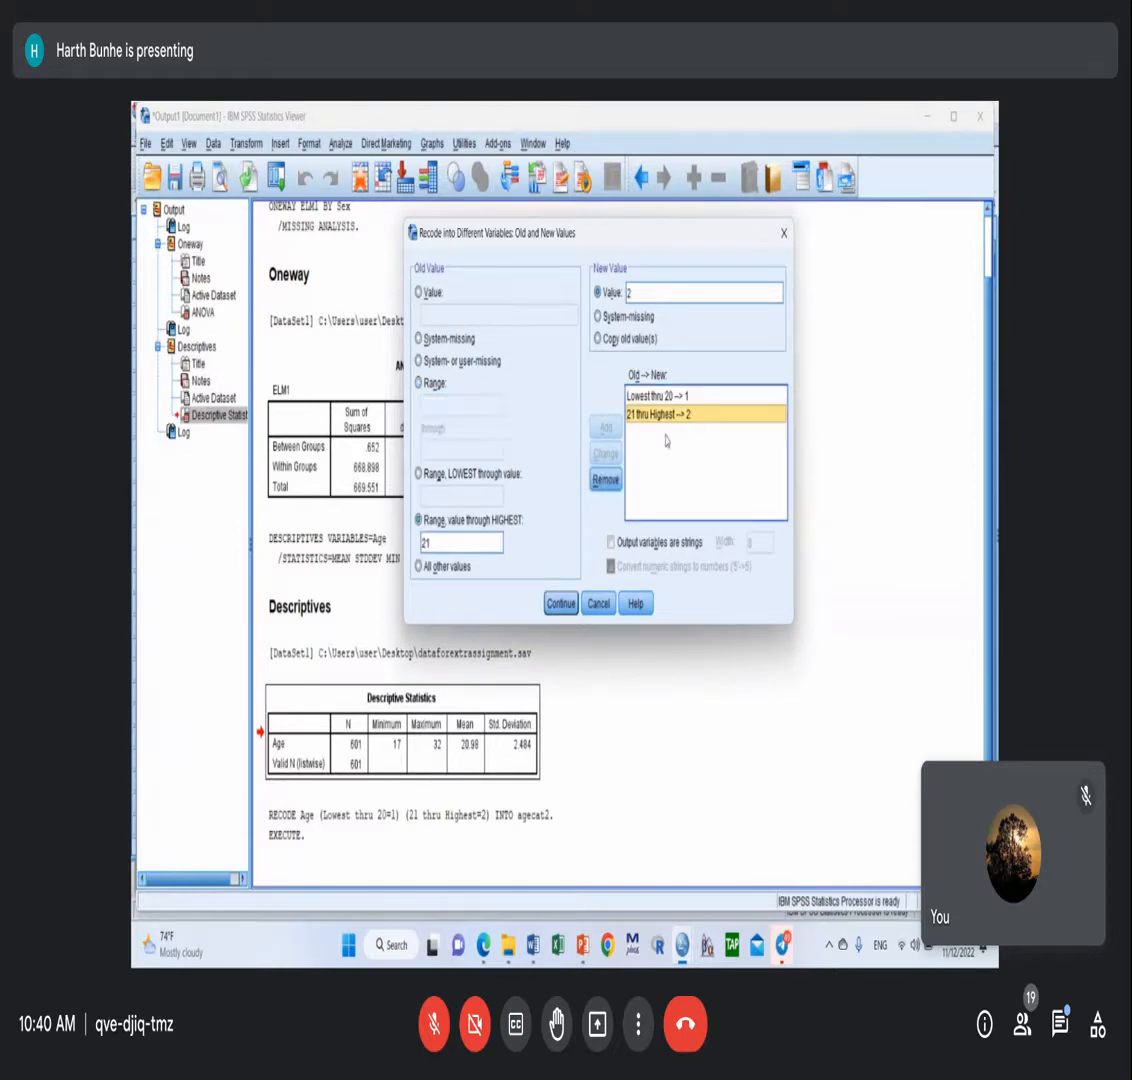
click(606, 481)
click(658, 397)
click(603, 483)
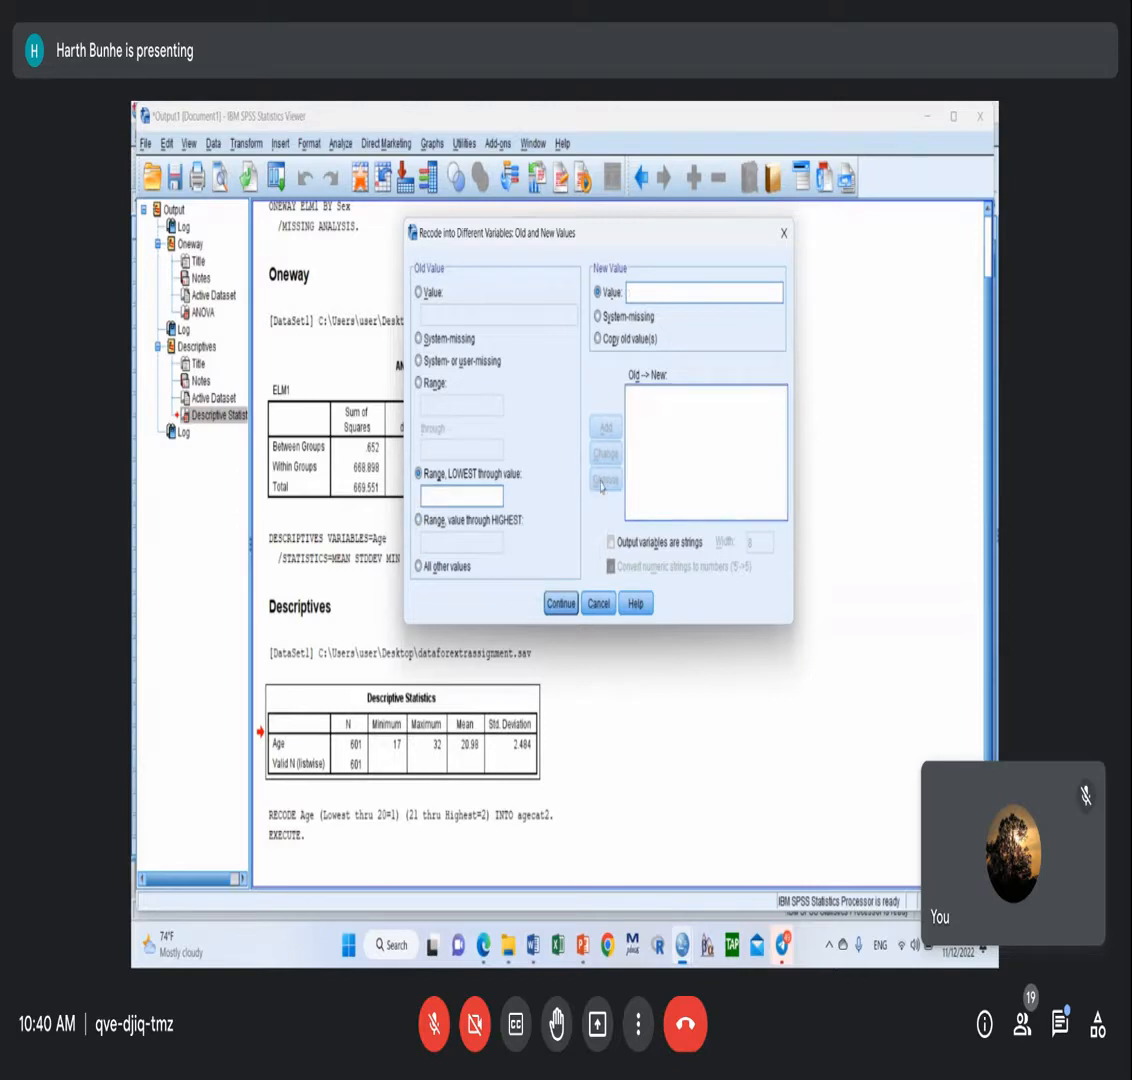
Add a recode rule mapping the age range 17 through 19 to the new value 1.
click(437, 389)
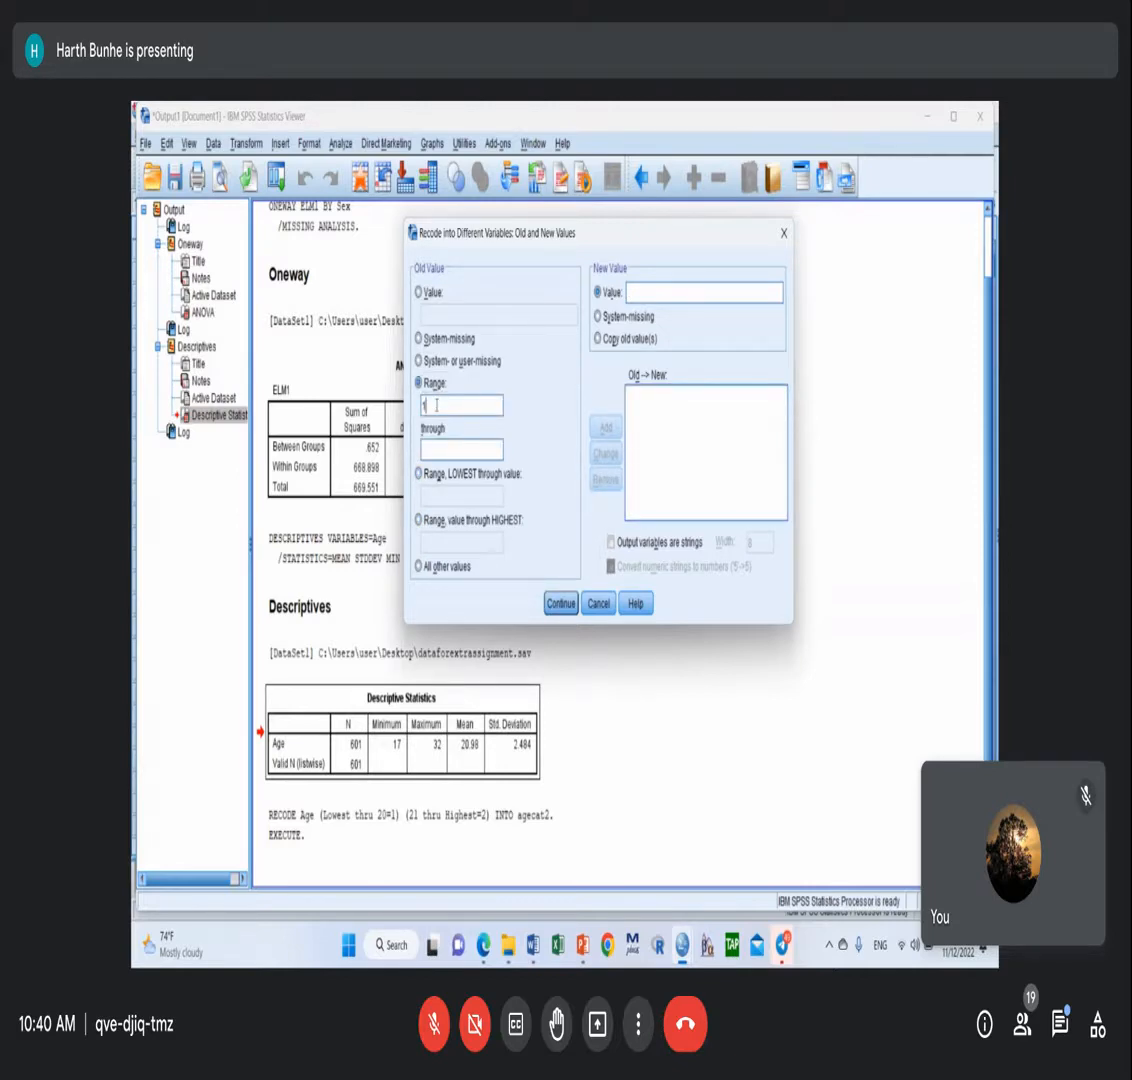
text(17)
click(432, 448)
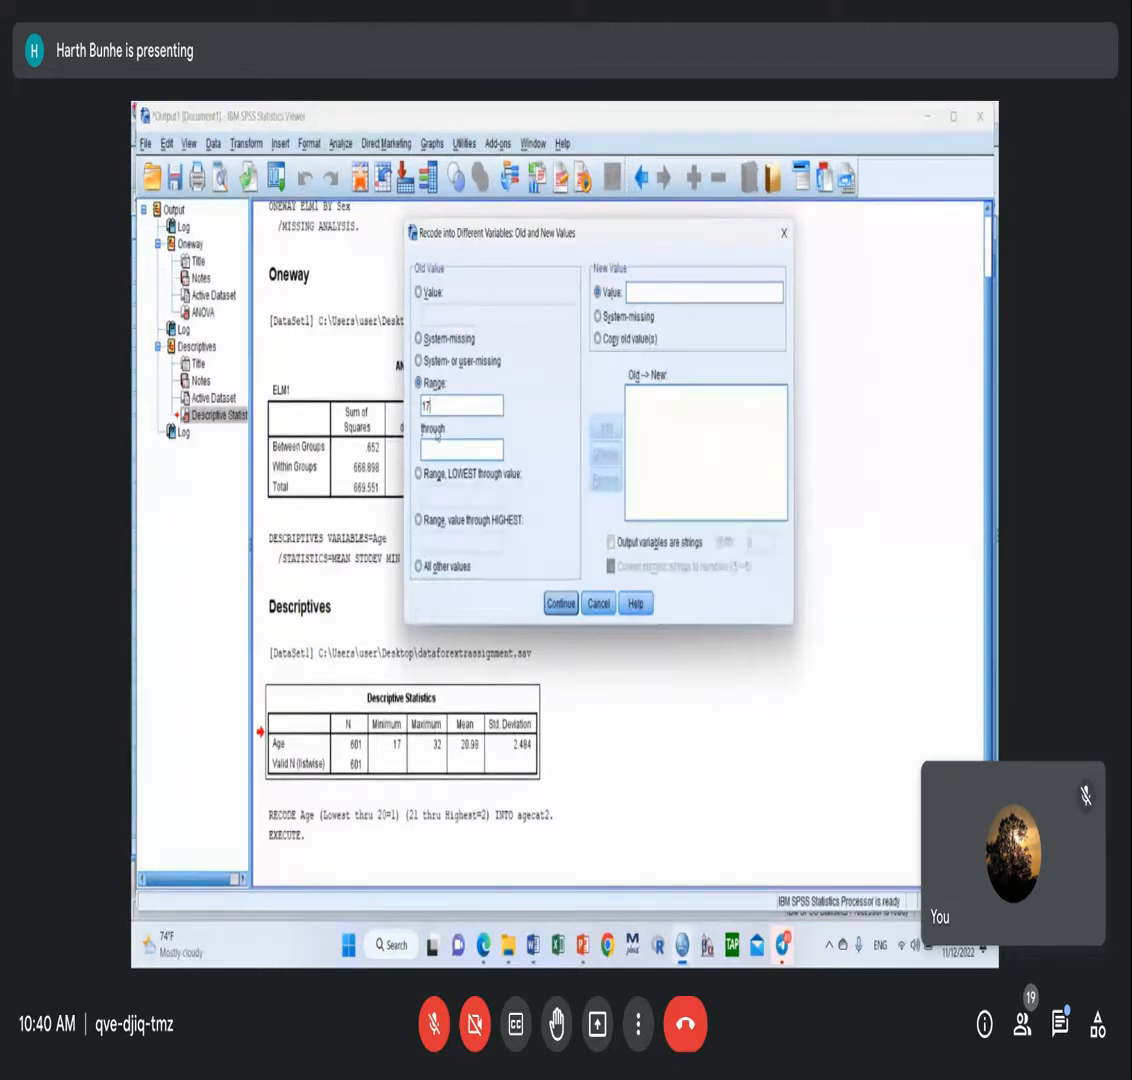
text(19)
click(648, 292)
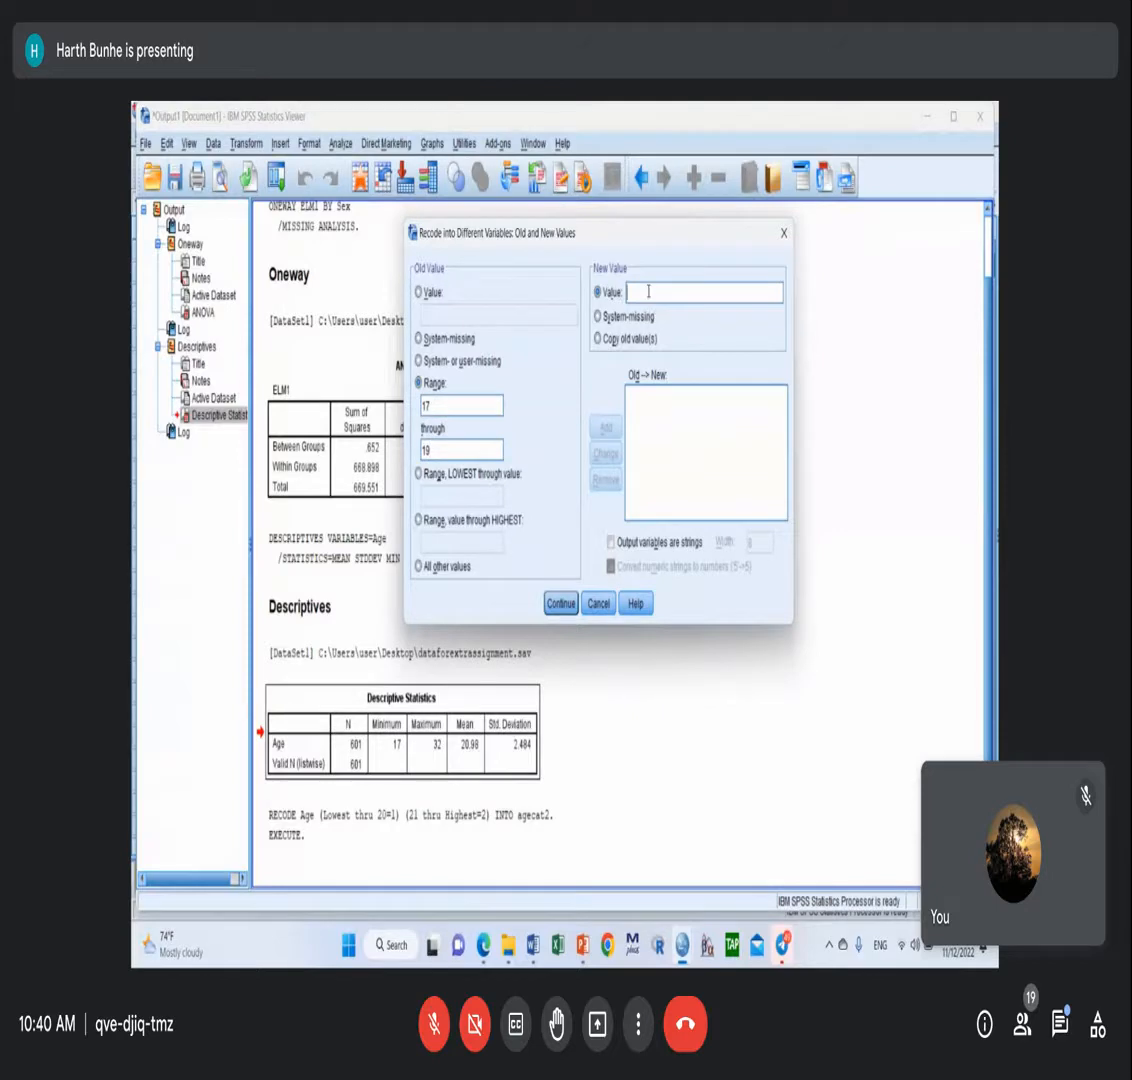
text(1)
click(606, 428)
Add a recode rule mapping the age range 20 through 24 to the new value 2.
text(20)
key(Tab)
text(24)
click(651, 293)
text(2)
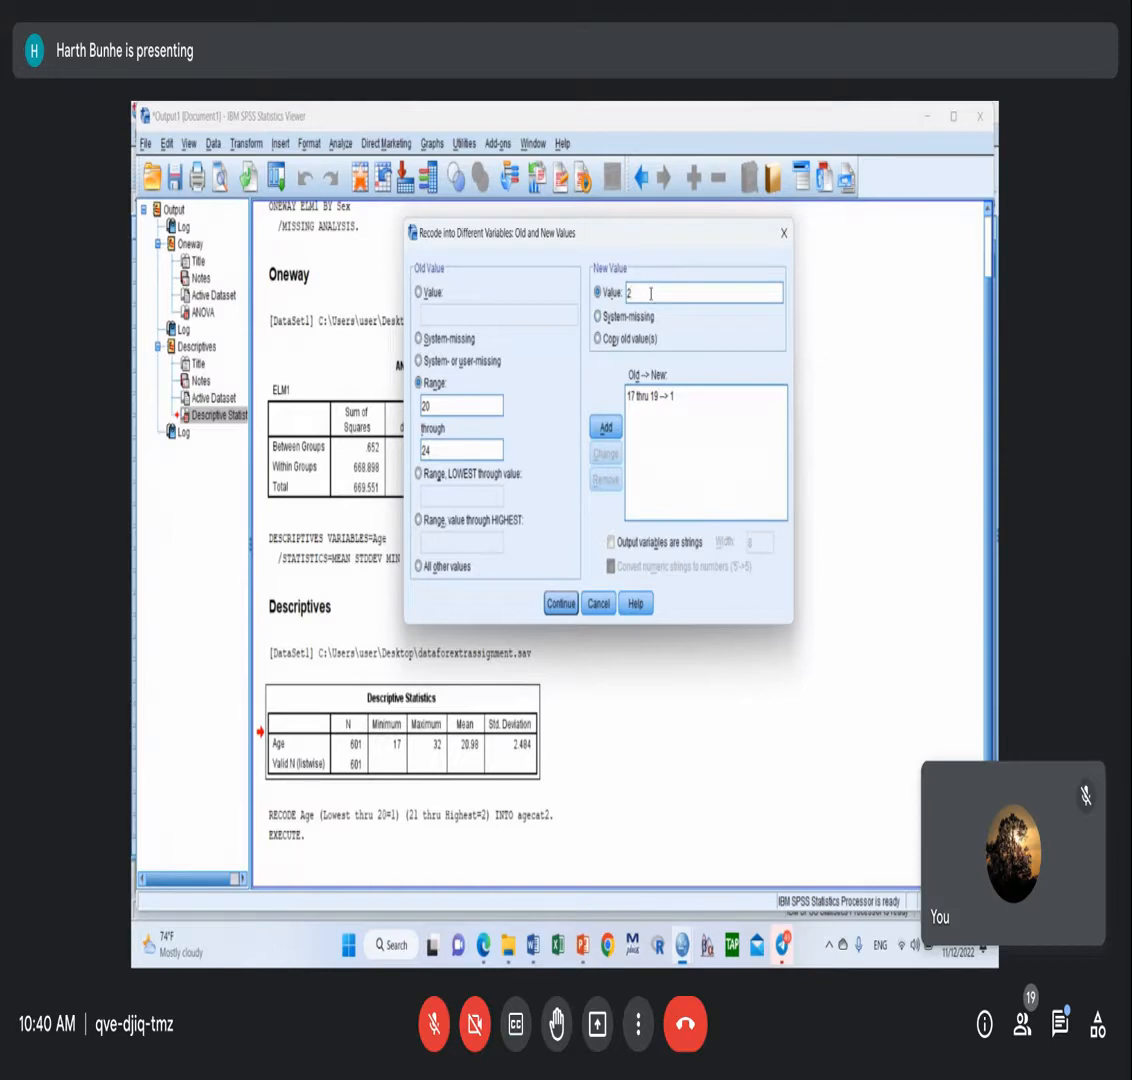
click(606, 428)
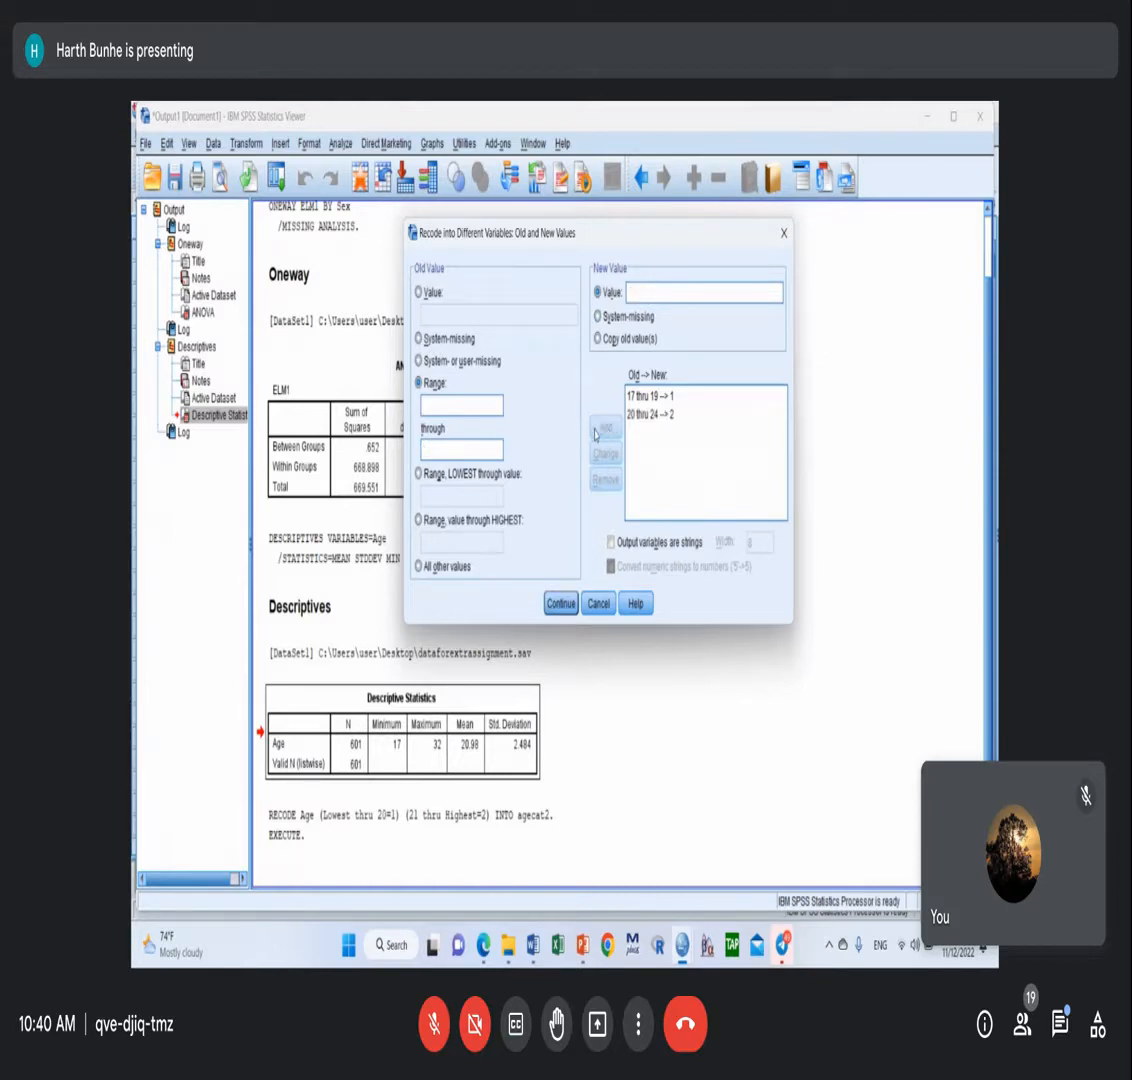
Add a third rule mapping ages 25 through 32 to 3, and run the recode of Age into agecat3.
click(461, 406)
text(25)
click(443, 449)
text(32)
click(642, 291)
text(3)
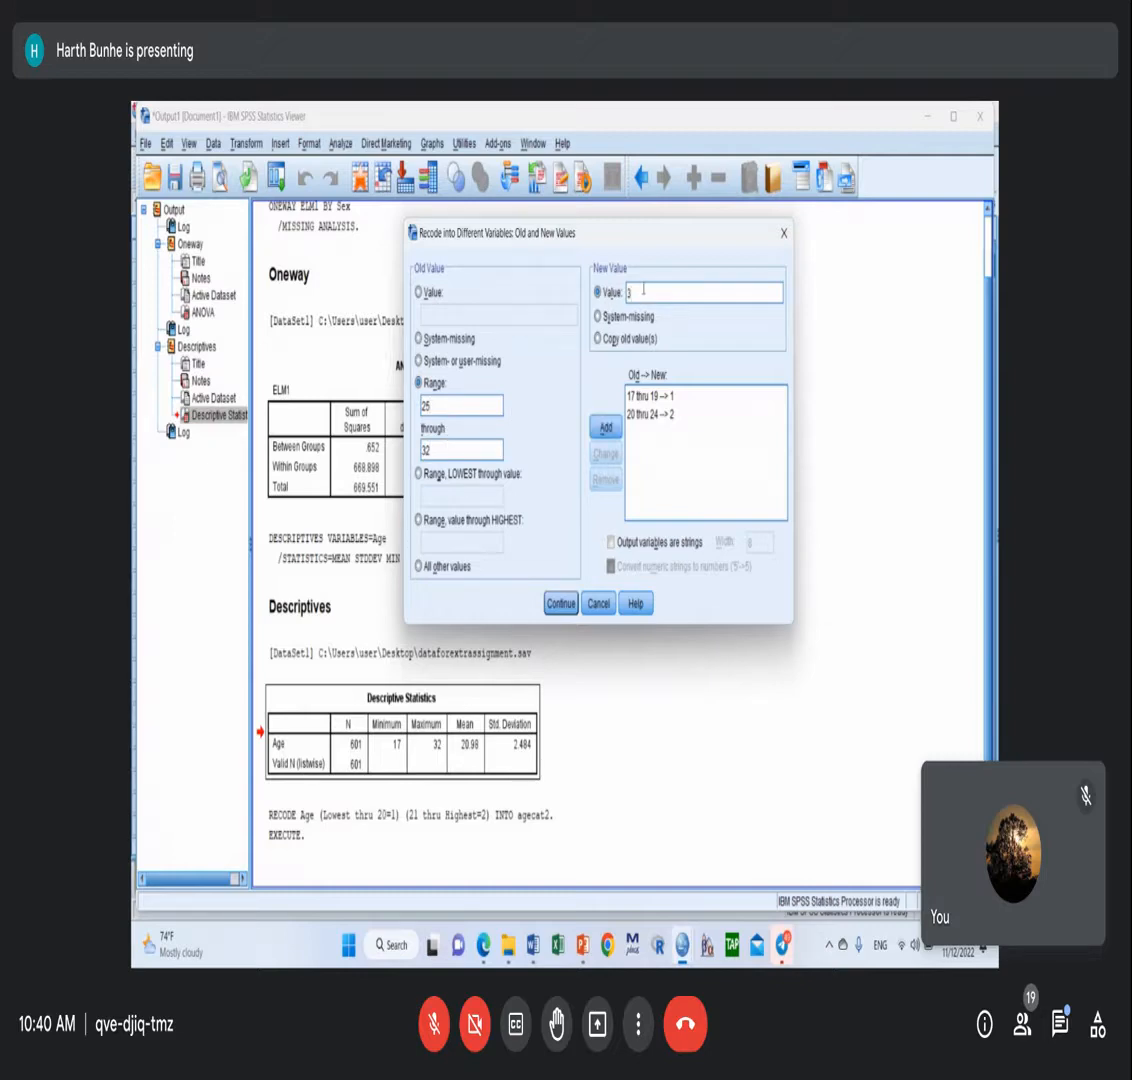
click(606, 428)
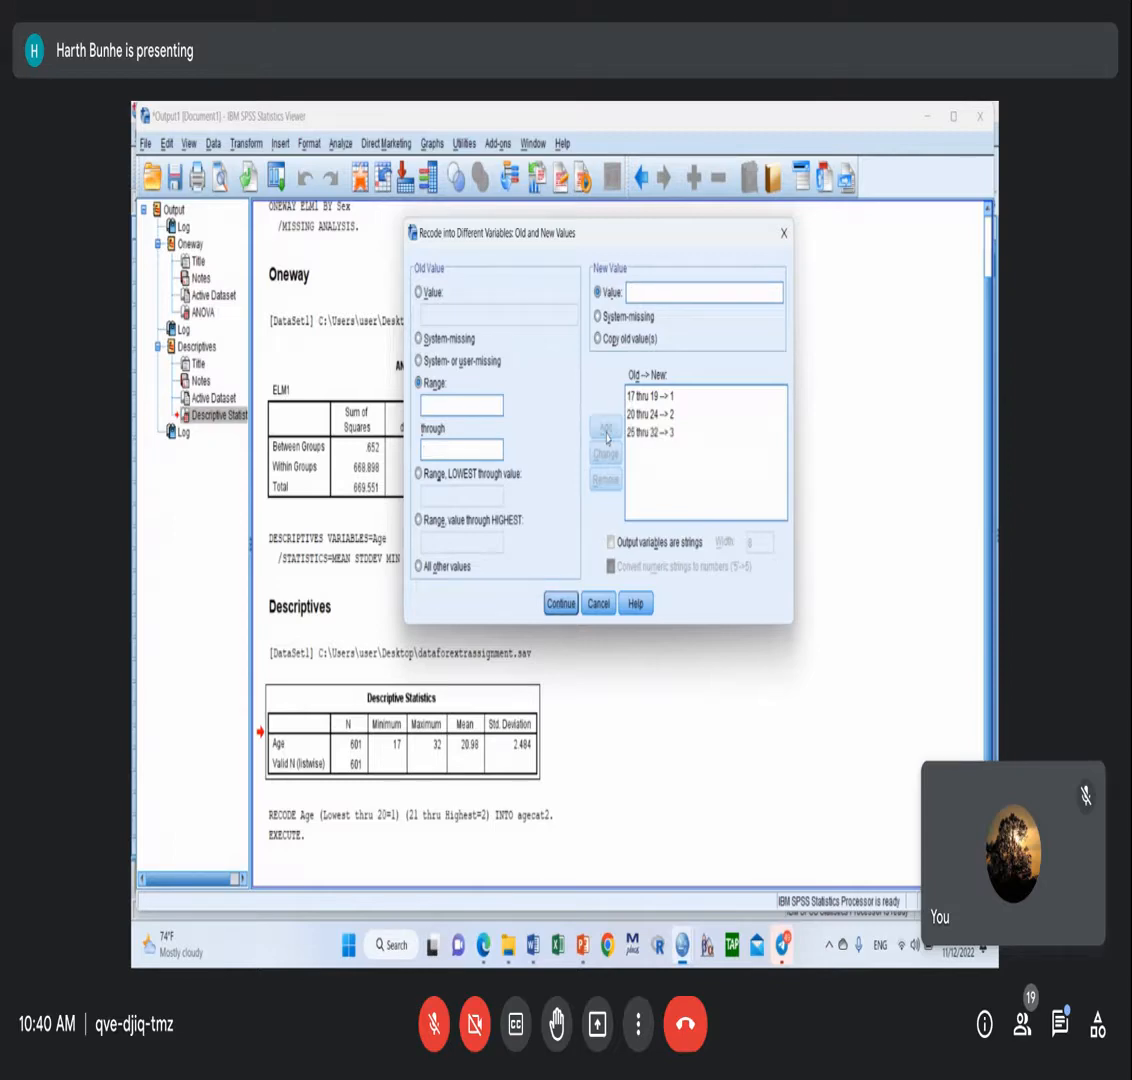
click(564, 602)
click(541, 586)
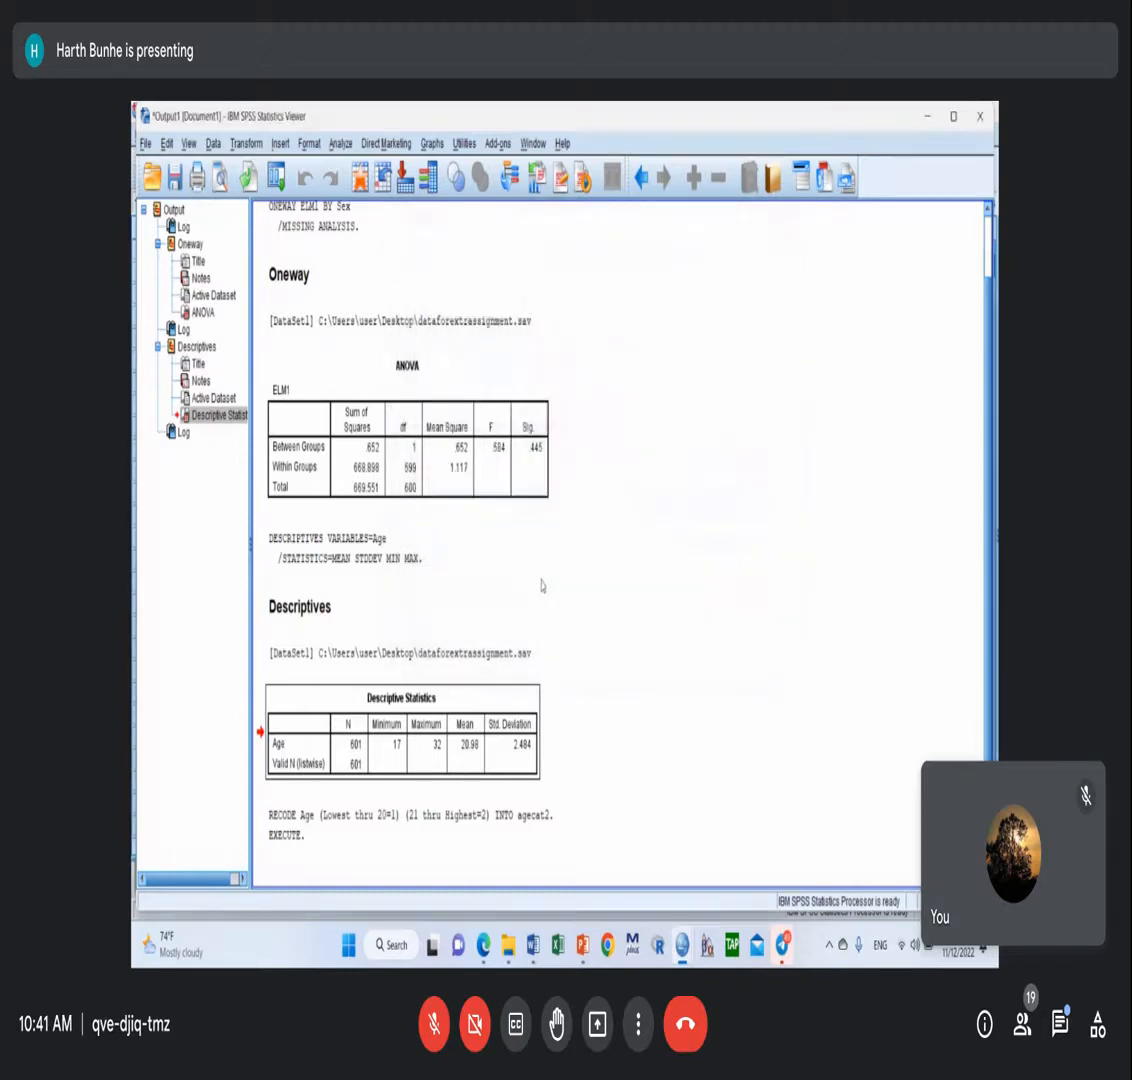
Switch to the dataforextrassignment.sav data set and compare the case values of agecat2 and agecat3.
mouse_move(682, 945)
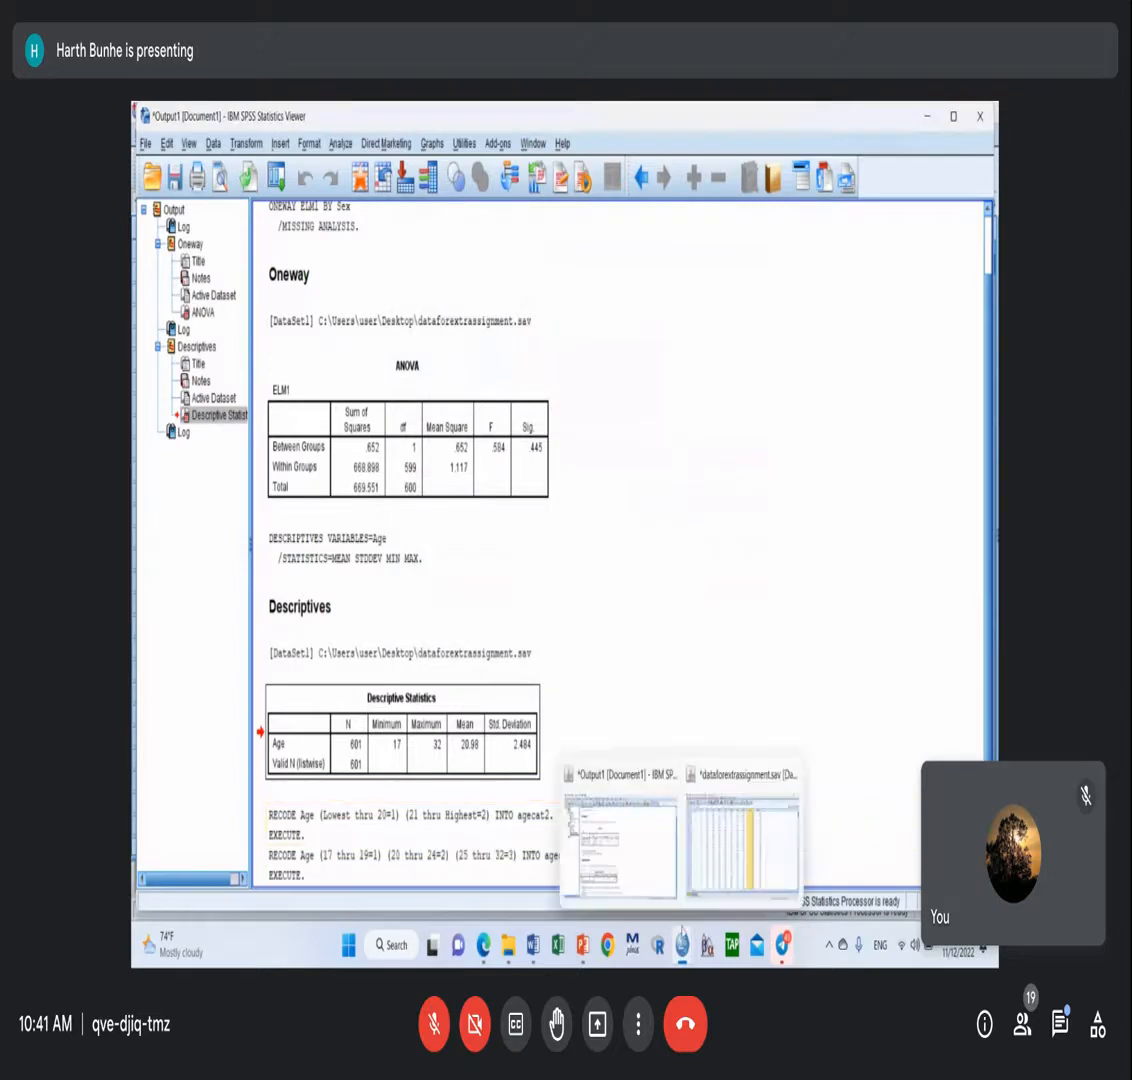
click(737, 882)
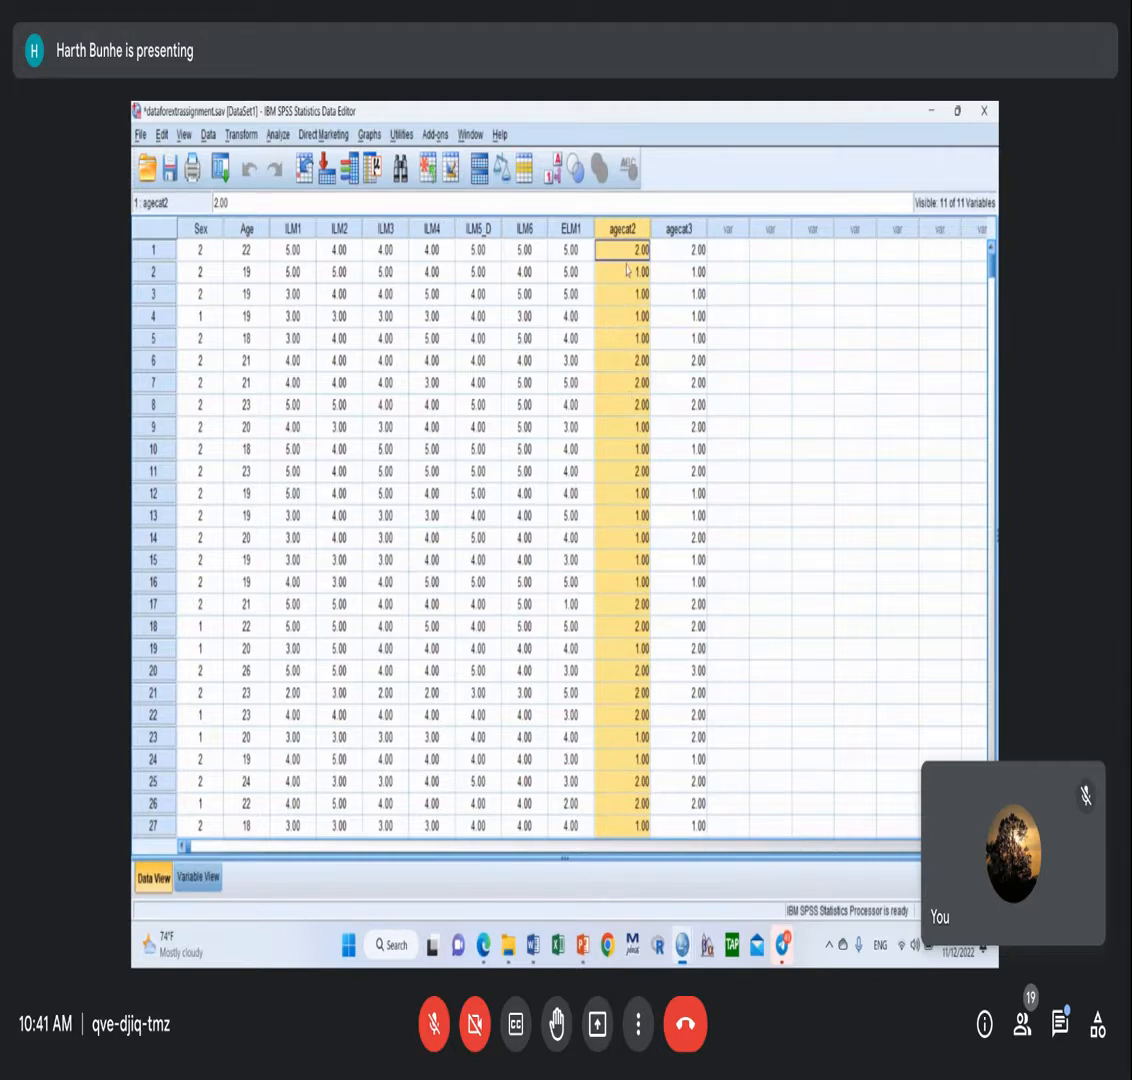
drag(626, 270, 615, 470)
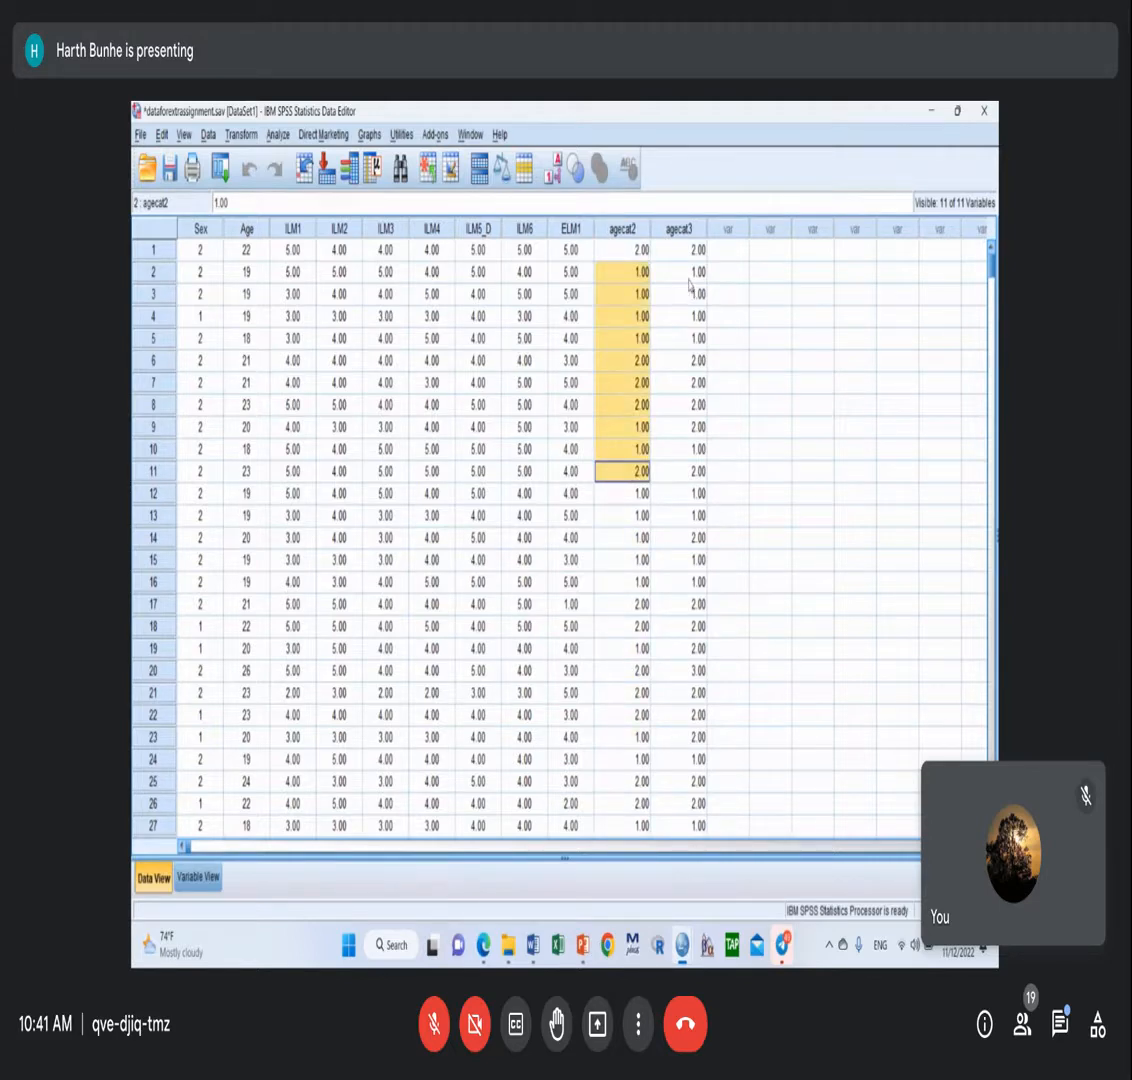
drag(690, 250, 700, 715)
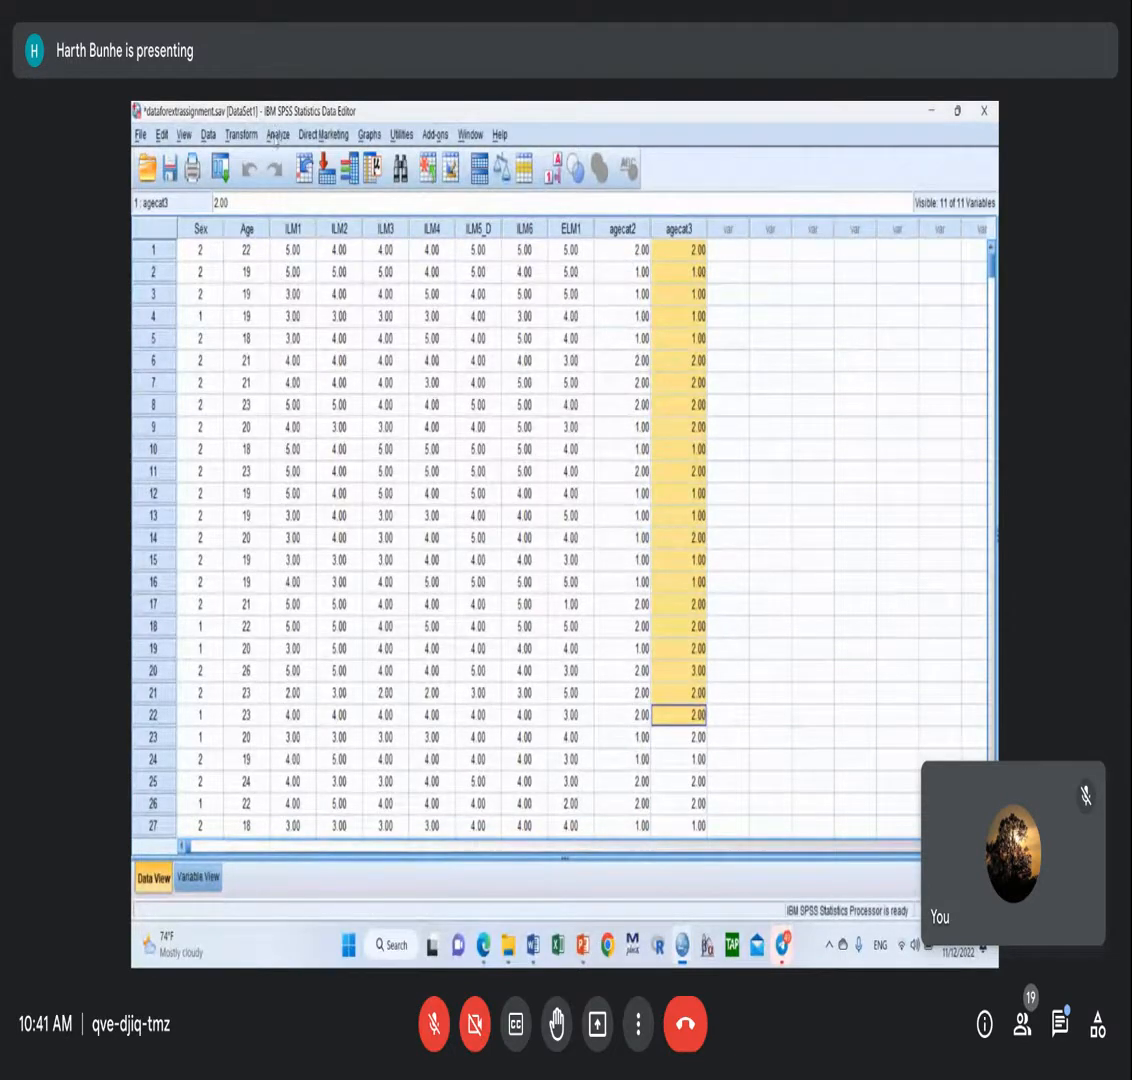
Set up a General Linear Model Univariate analysis with ELM1 as the dependent variable and agecat2 as the fixed factor.
click(276, 133)
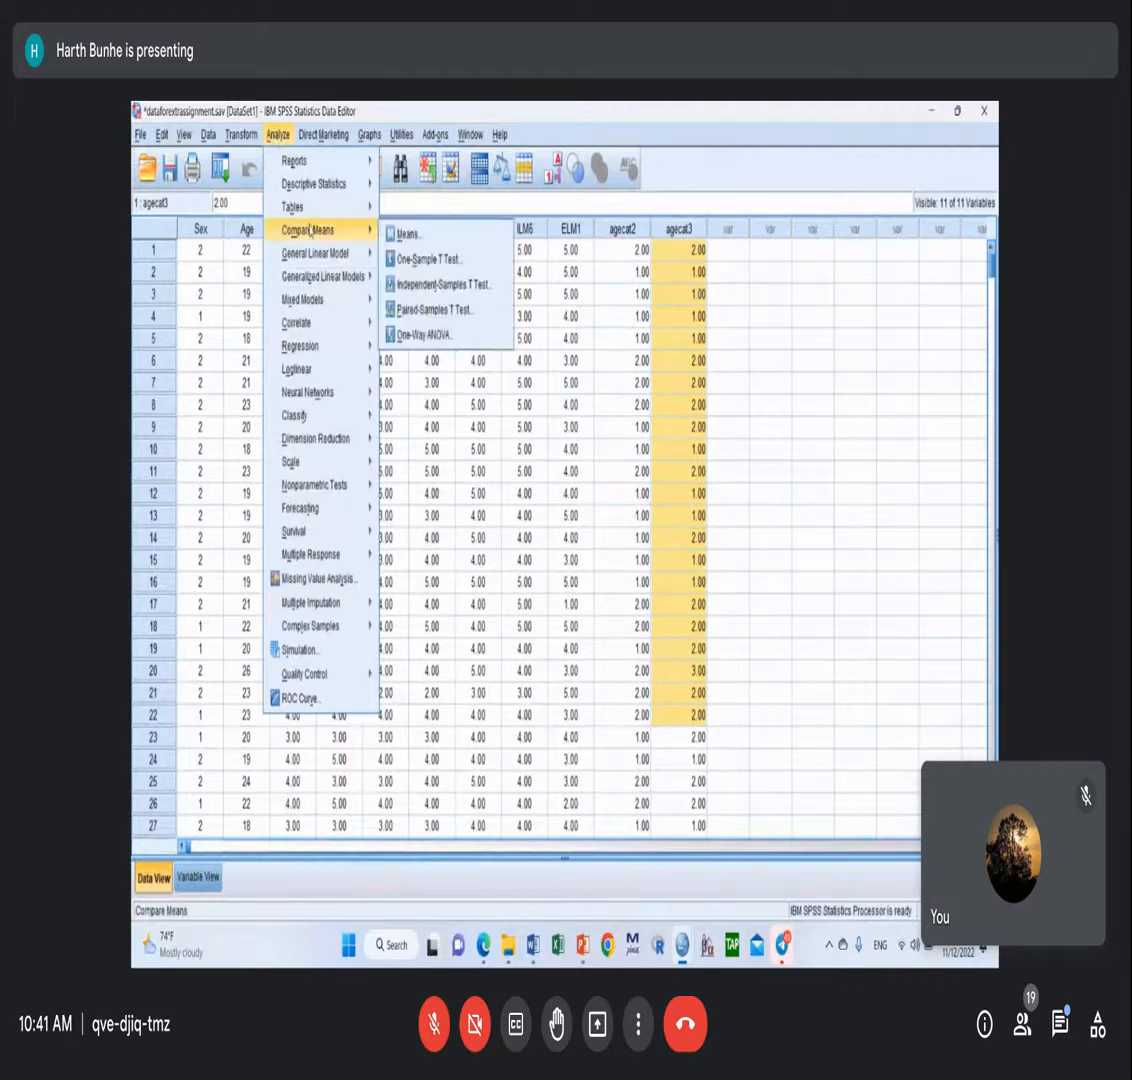
mouse_move(320, 256)
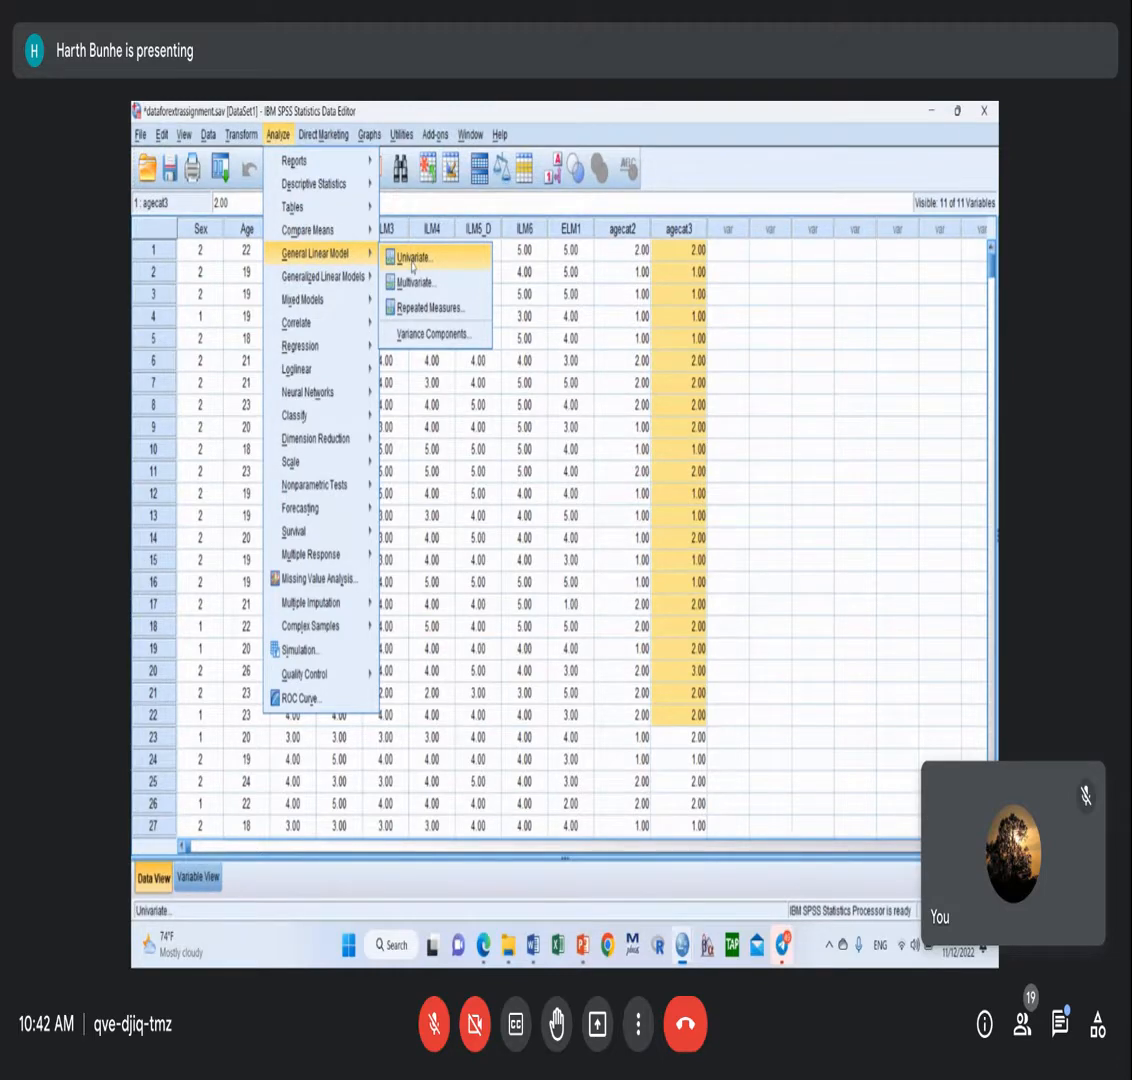
click(415, 262)
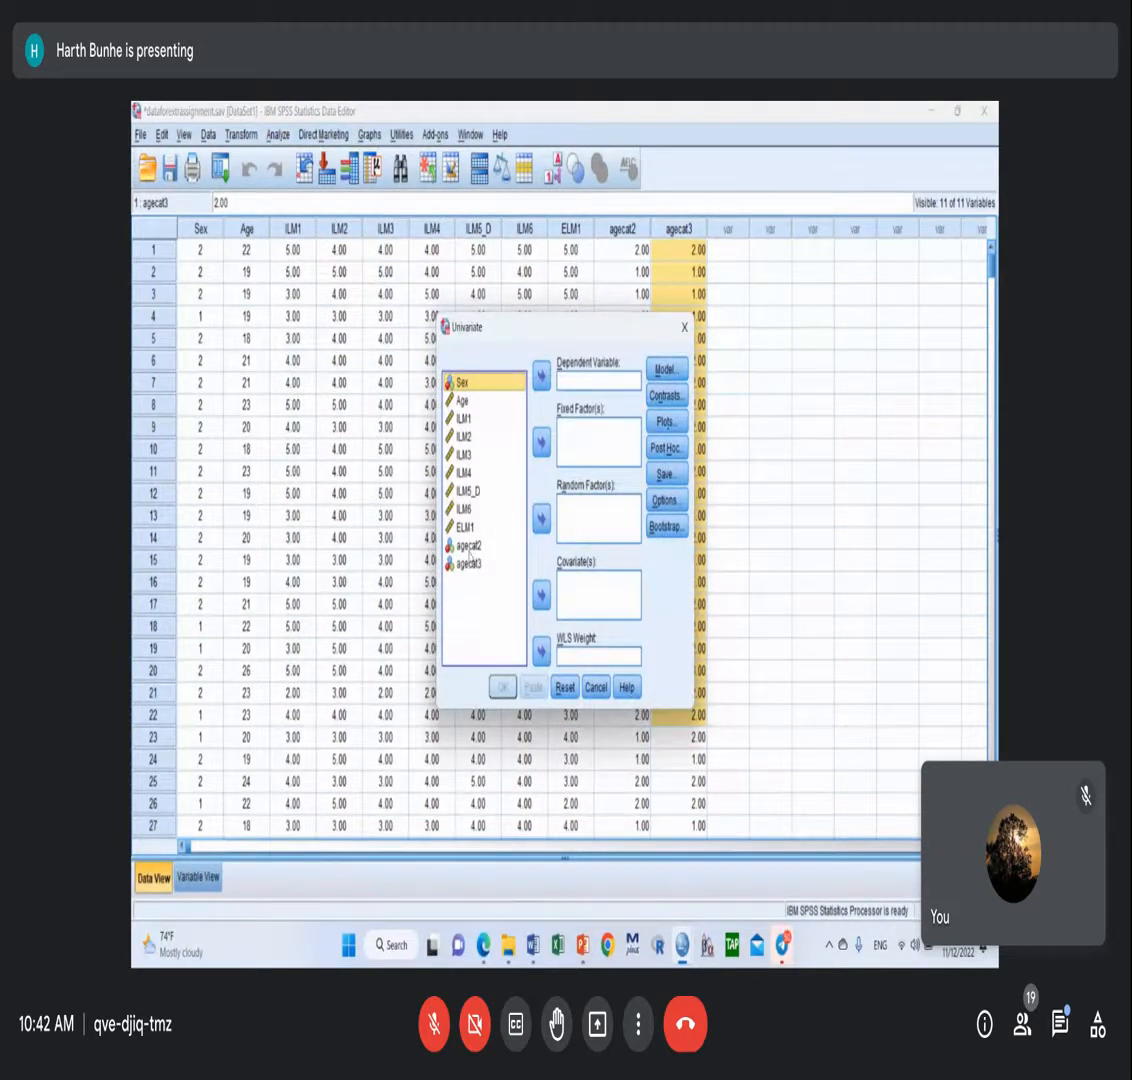
click(466, 528)
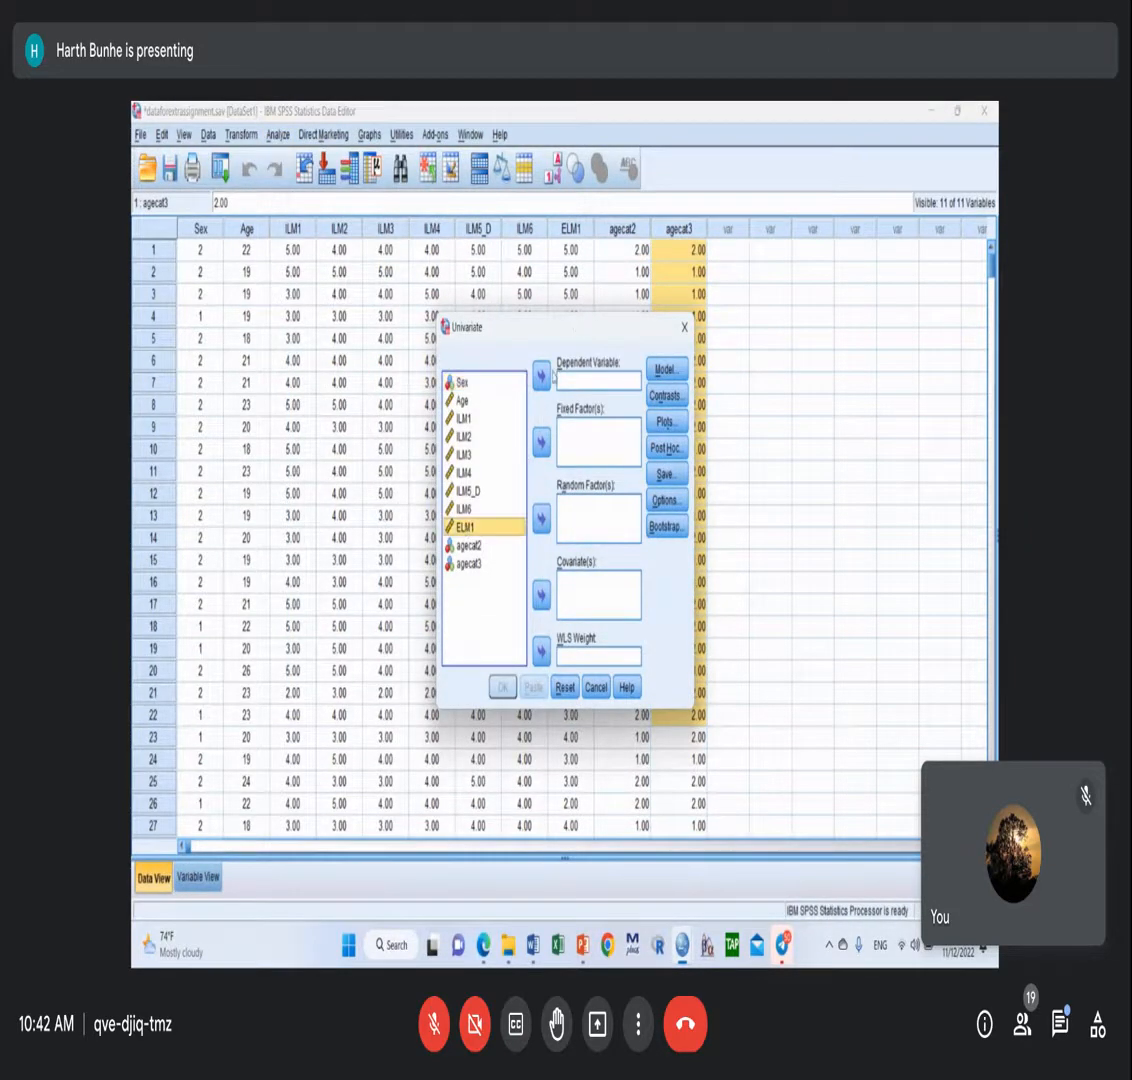
click(543, 379)
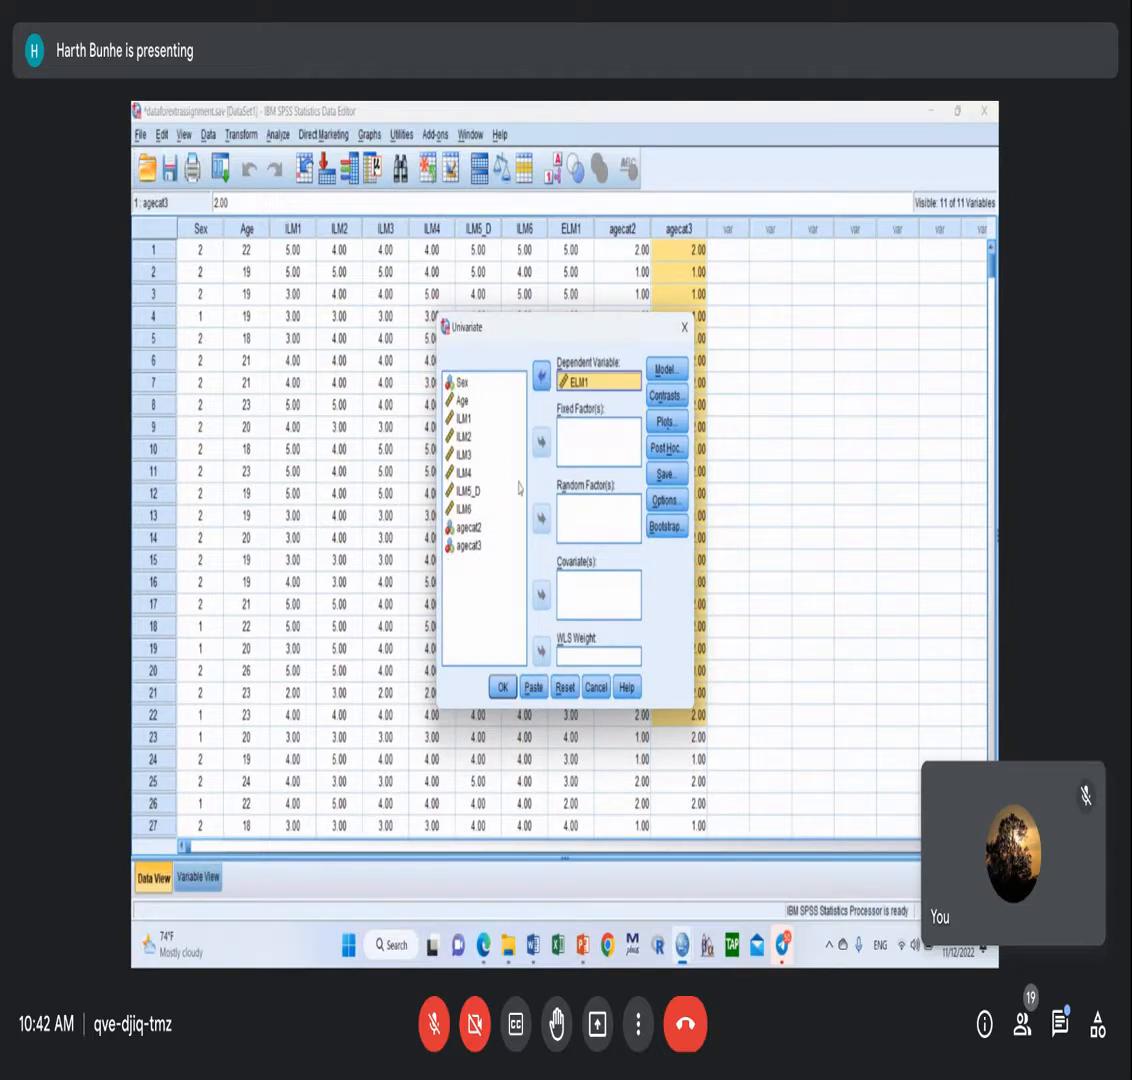
click(470, 528)
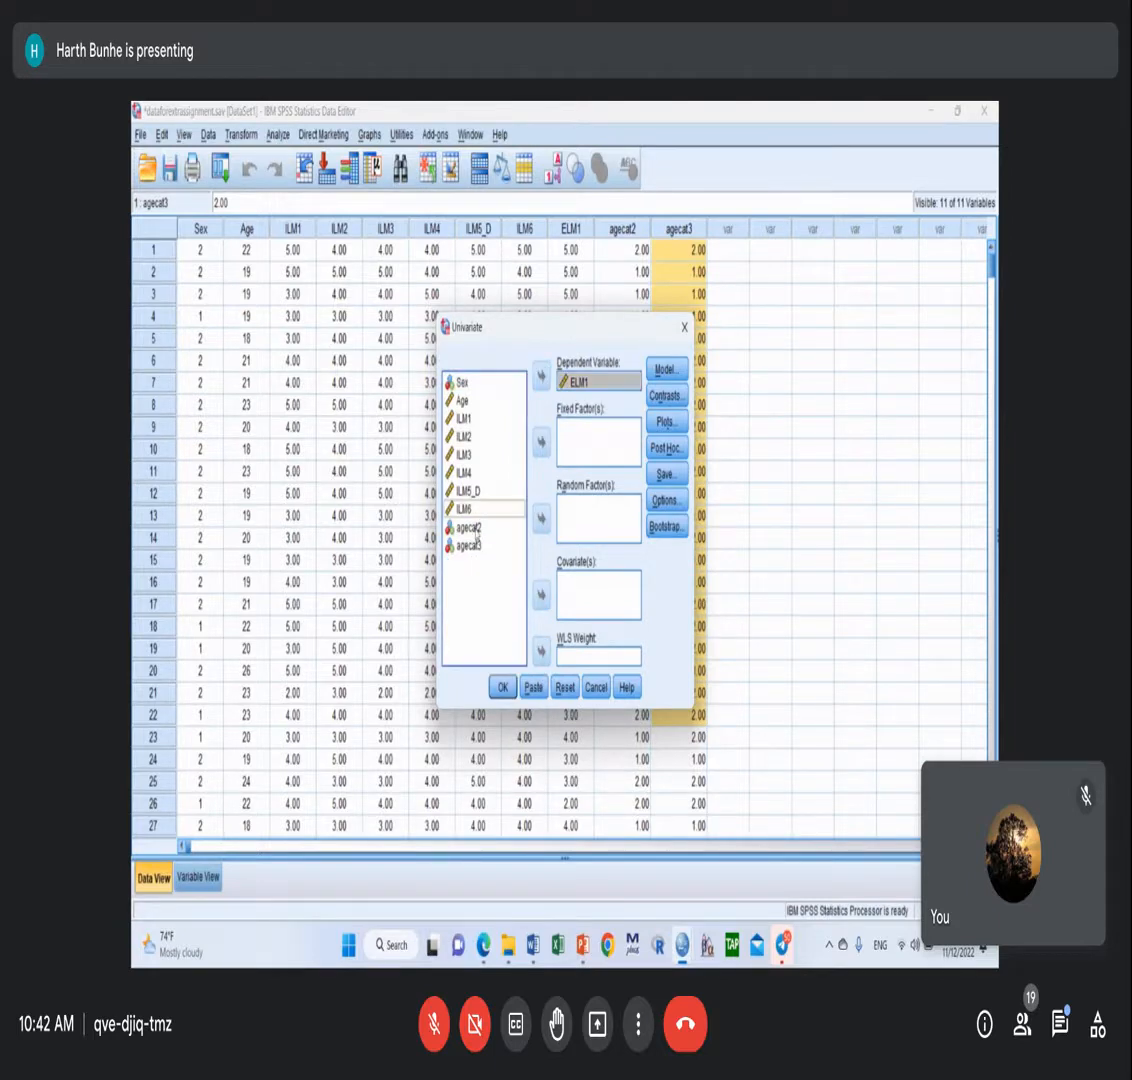
click(541, 442)
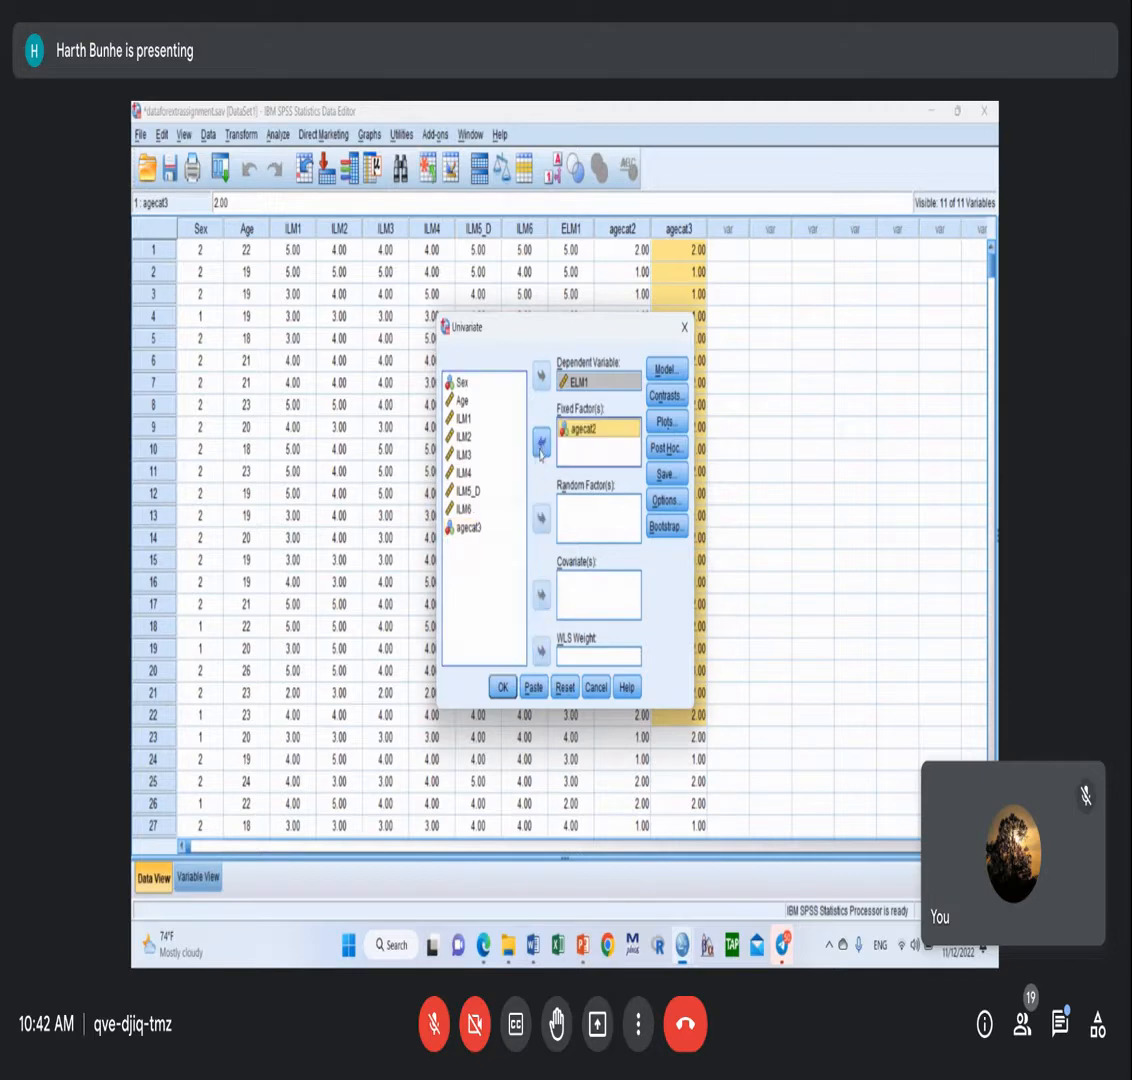
Enable descriptive statistics in the Univariate options, run the analysis, and select the Tests of Between-Subjects Effects table in the output.
click(672, 500)
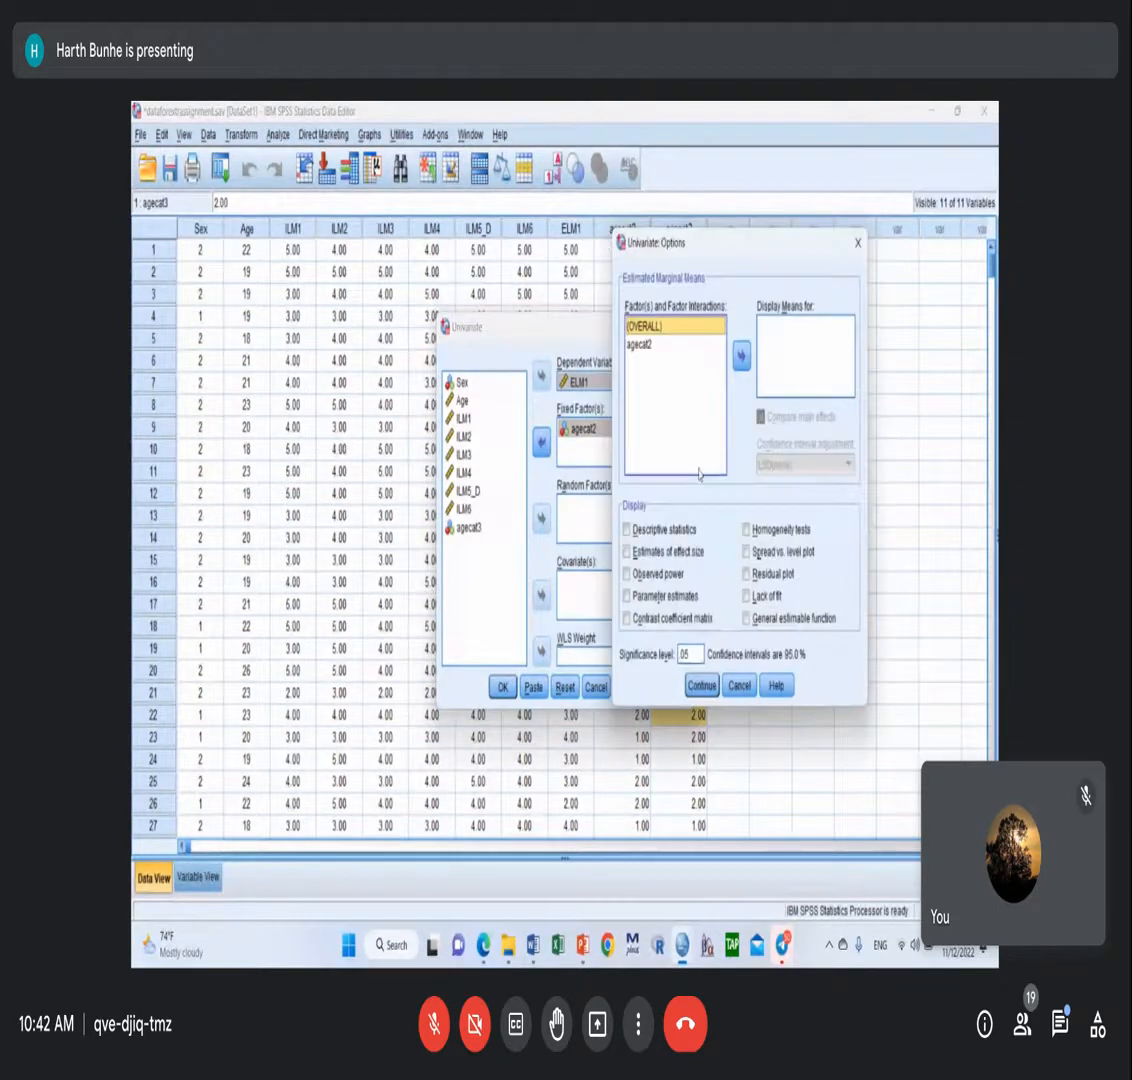
click(660, 532)
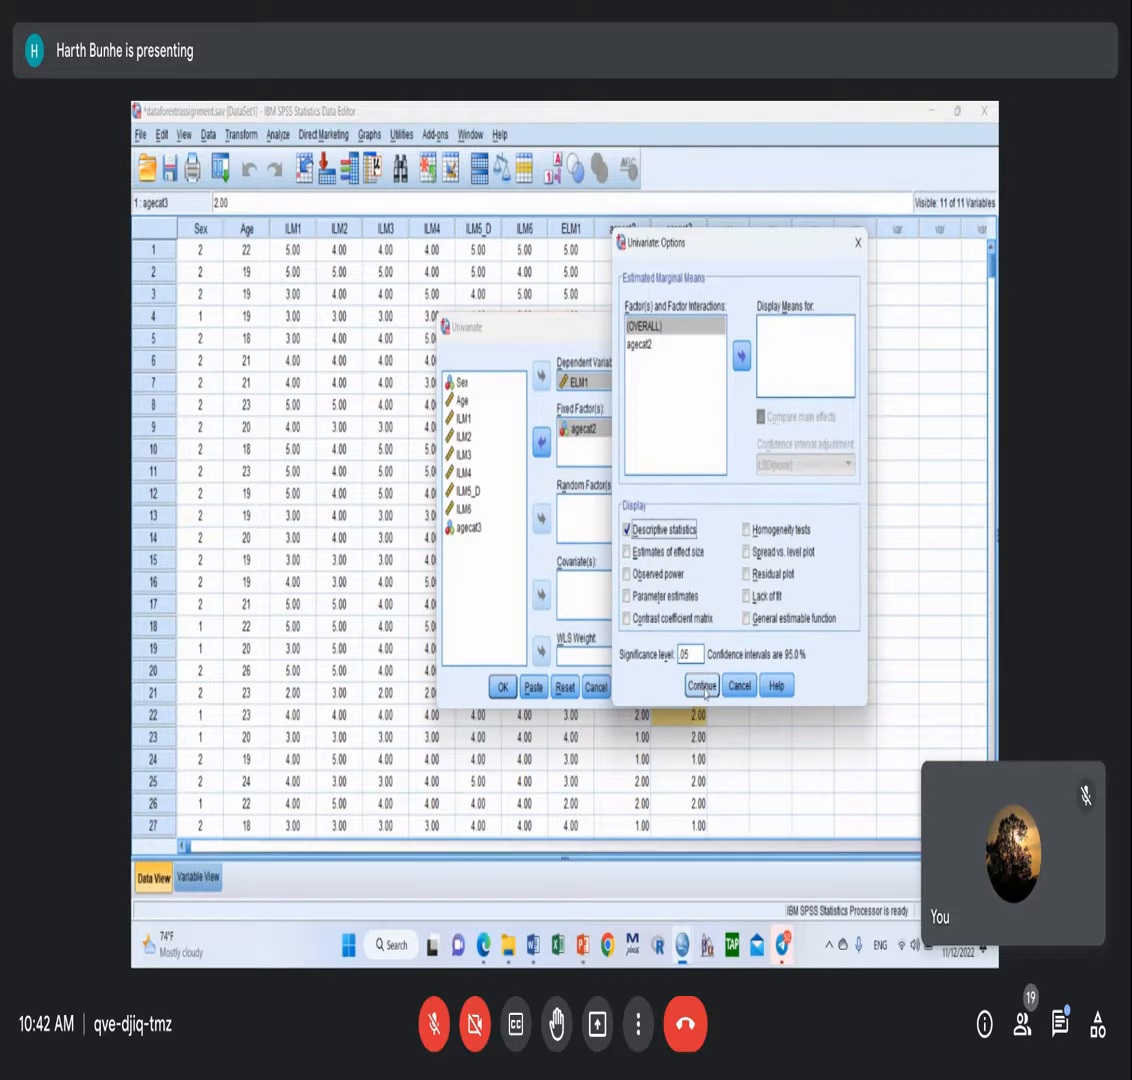
click(705, 689)
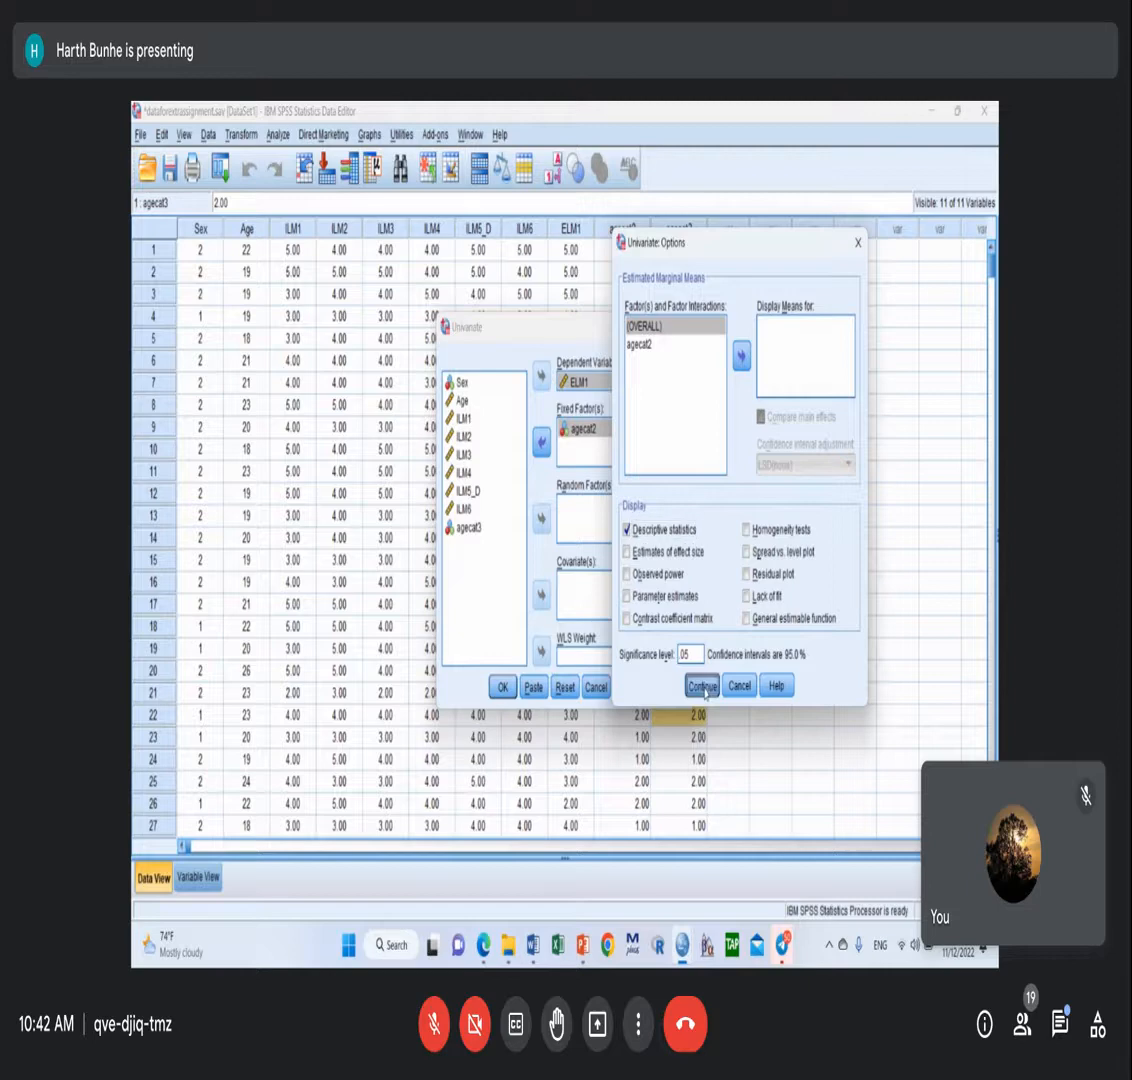
click(503, 688)
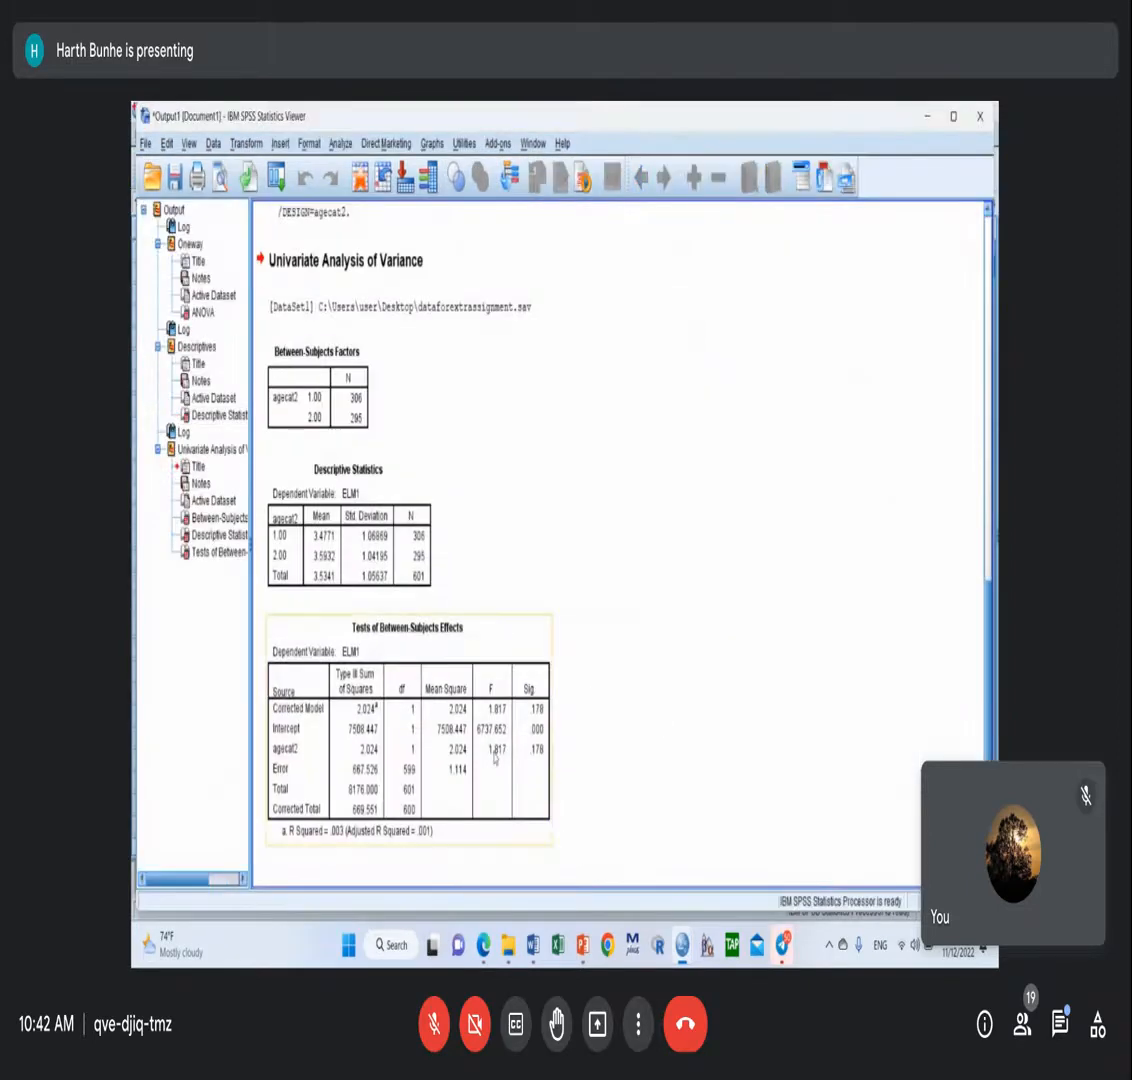
click(495, 758)
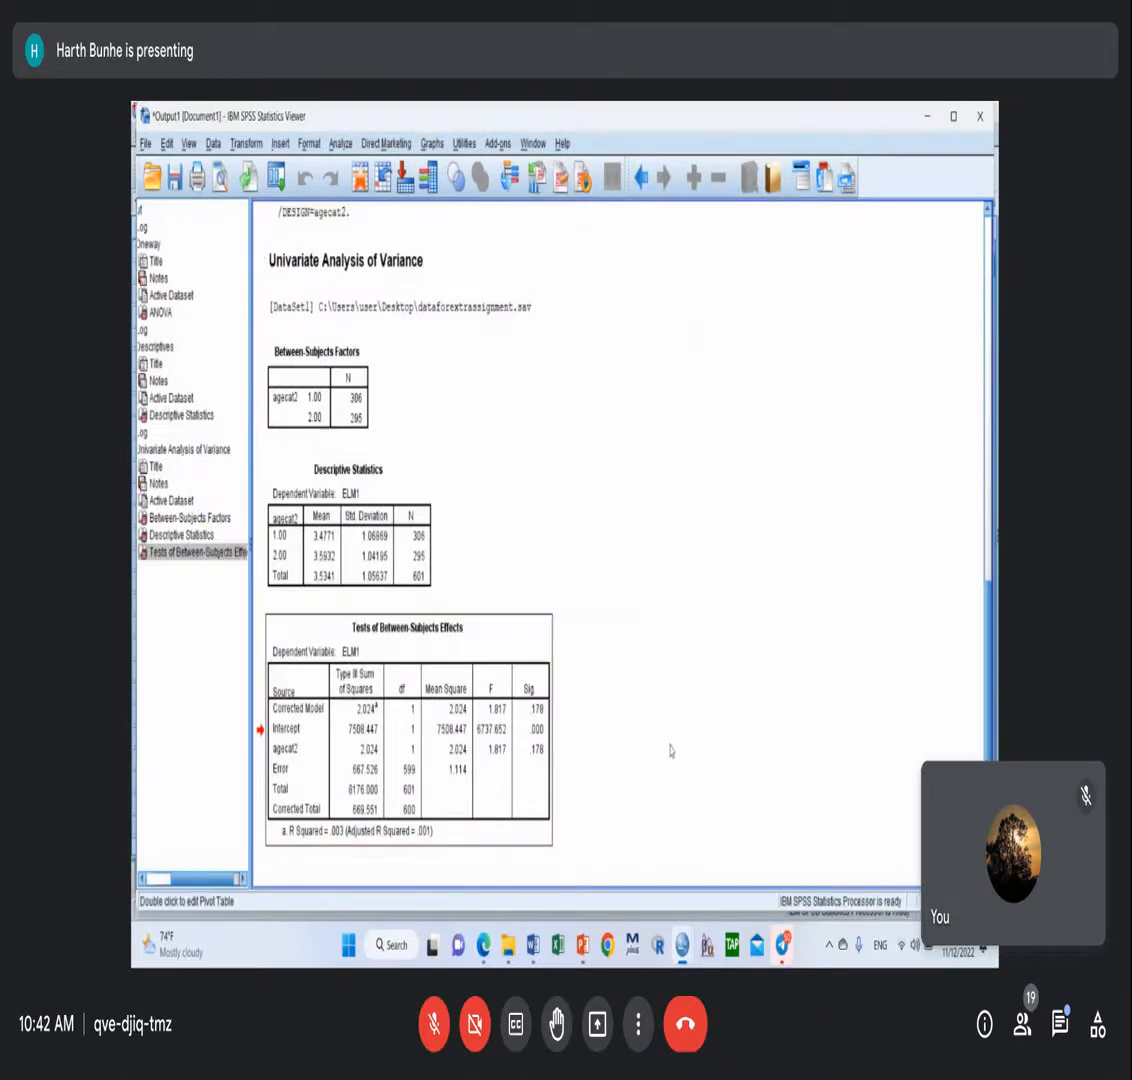
Start a One-Way ANOVA keeping only ELM1 in the dependent list, and remove Sex as the factor.
click(341, 143)
mouse_move(375, 238)
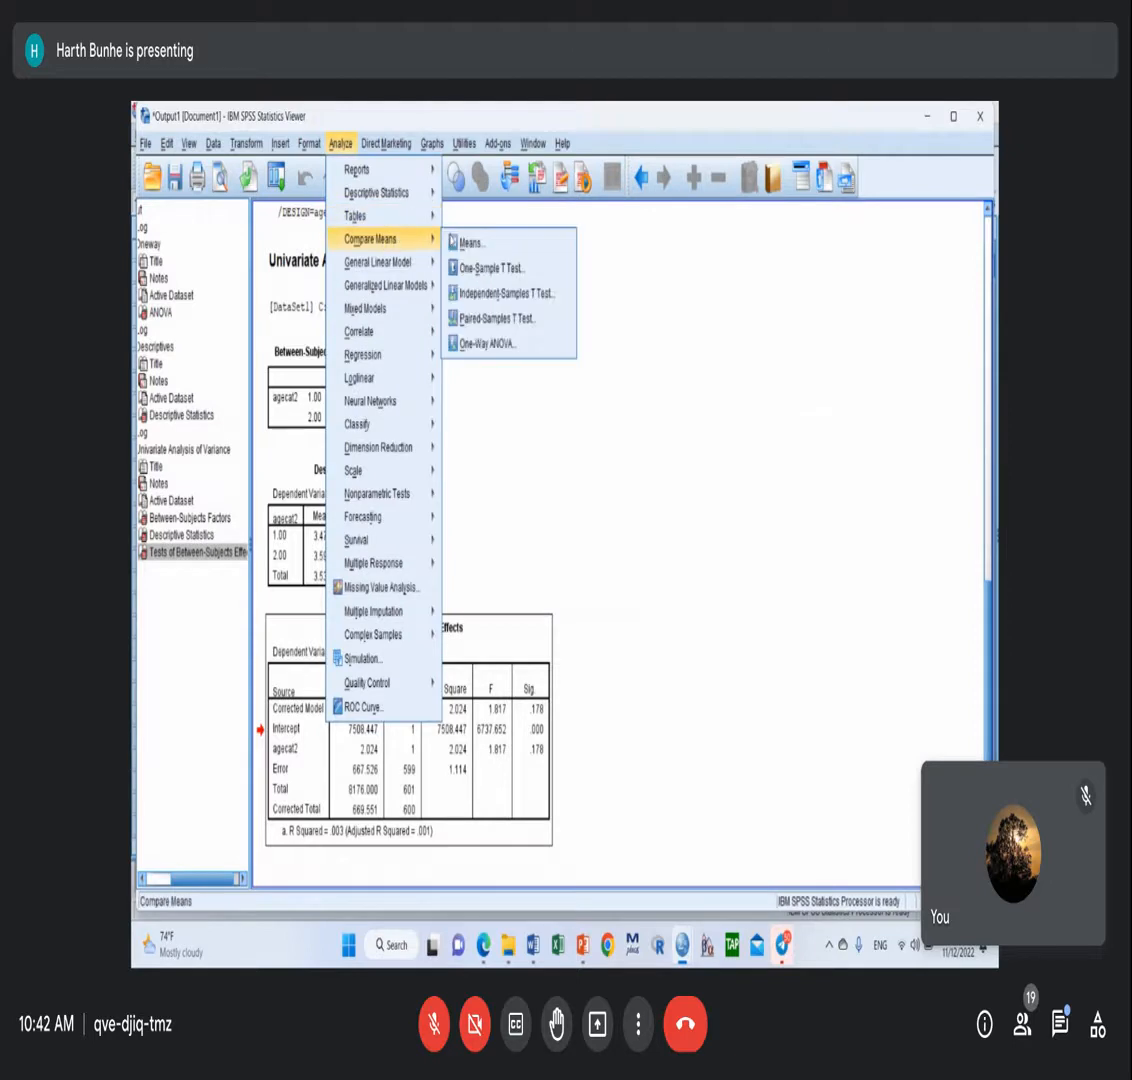
click(497, 344)
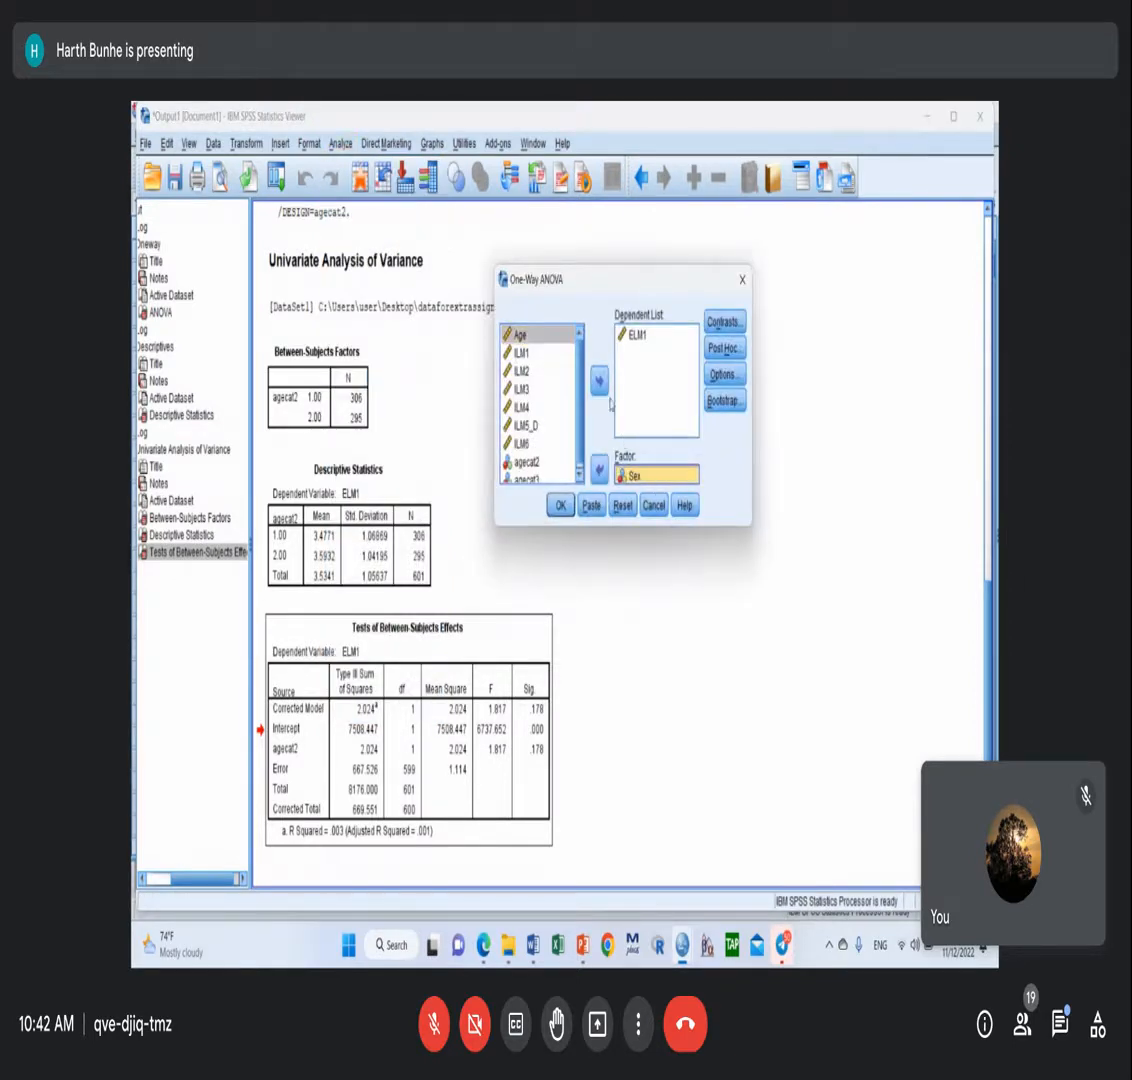
click(601, 383)
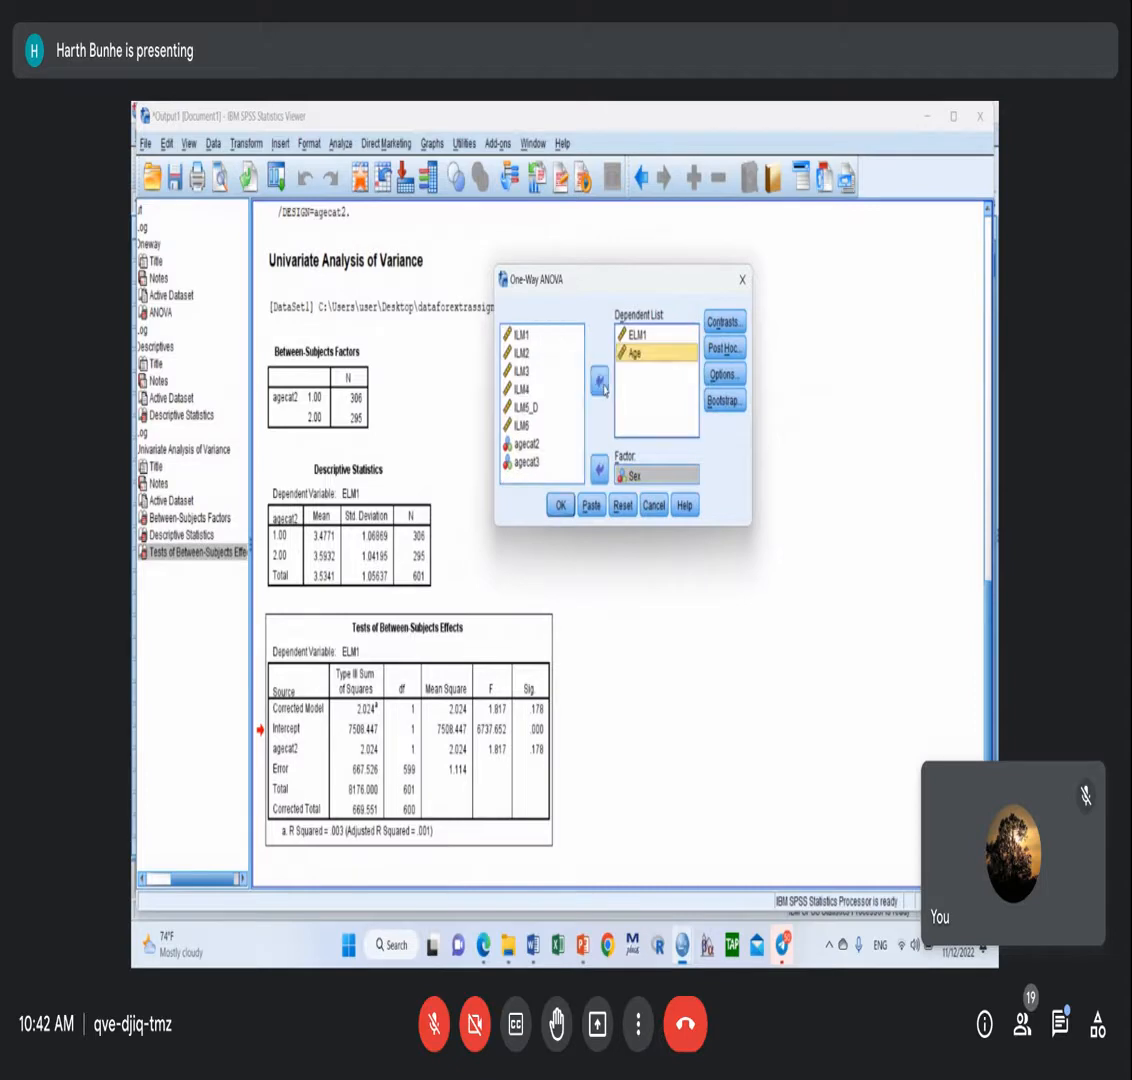
click(601, 383)
click(643, 476)
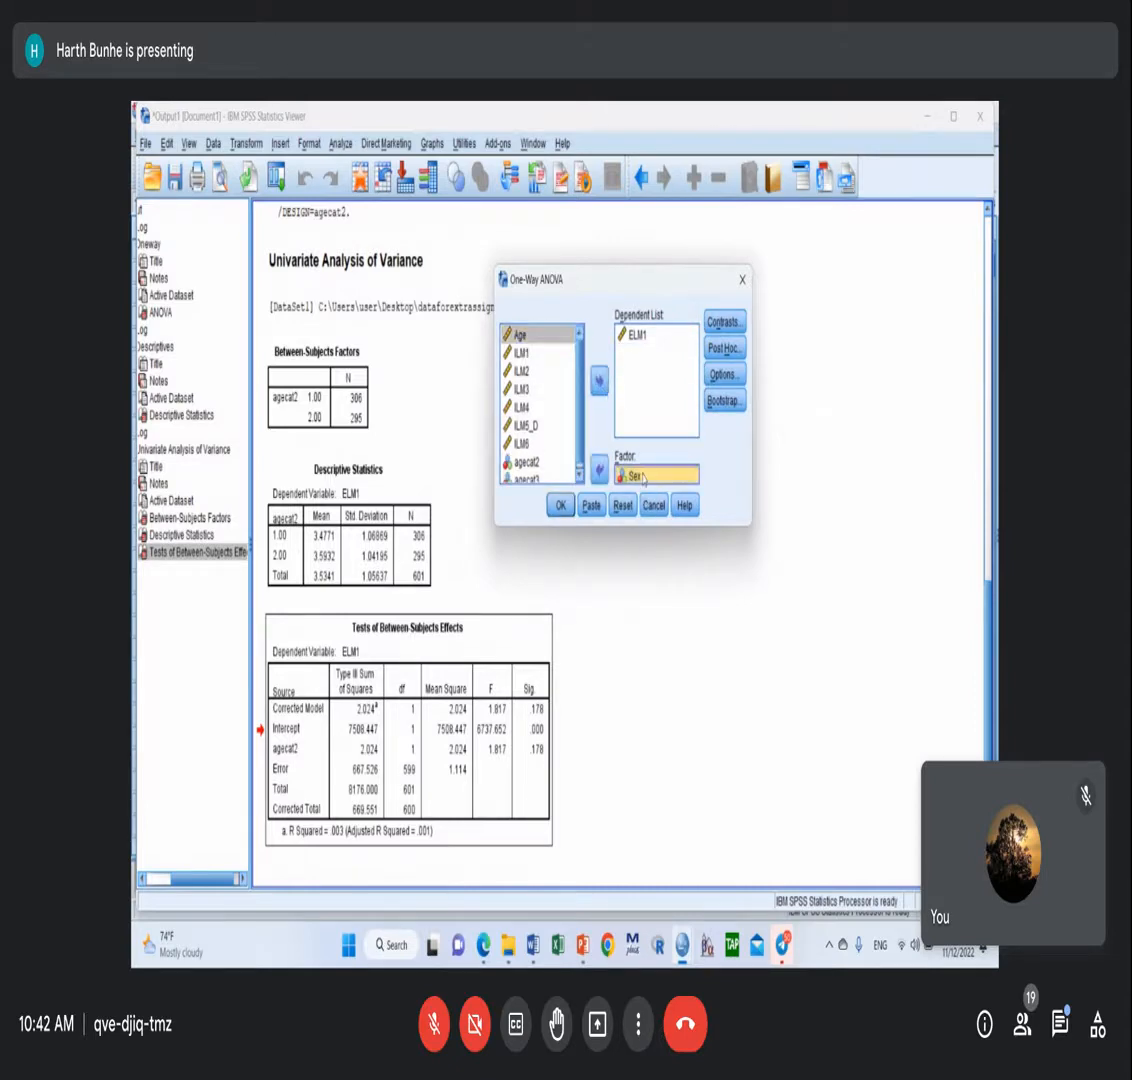
click(599, 467)
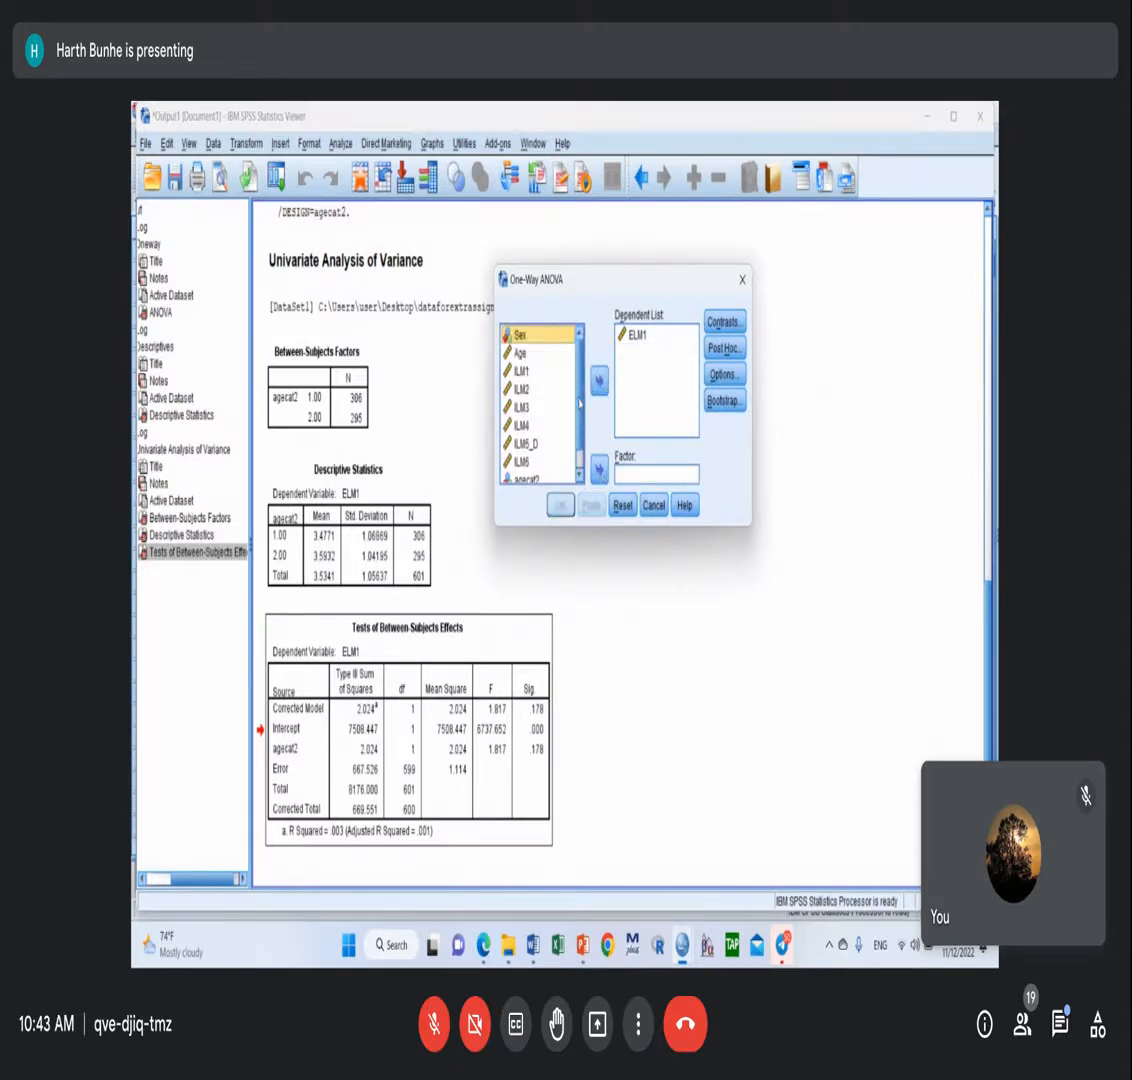
Assign agecat2 as the factor and run the one-way ANOVA on ELM1.
scroll(580, 403, down, 1)
click(528, 456)
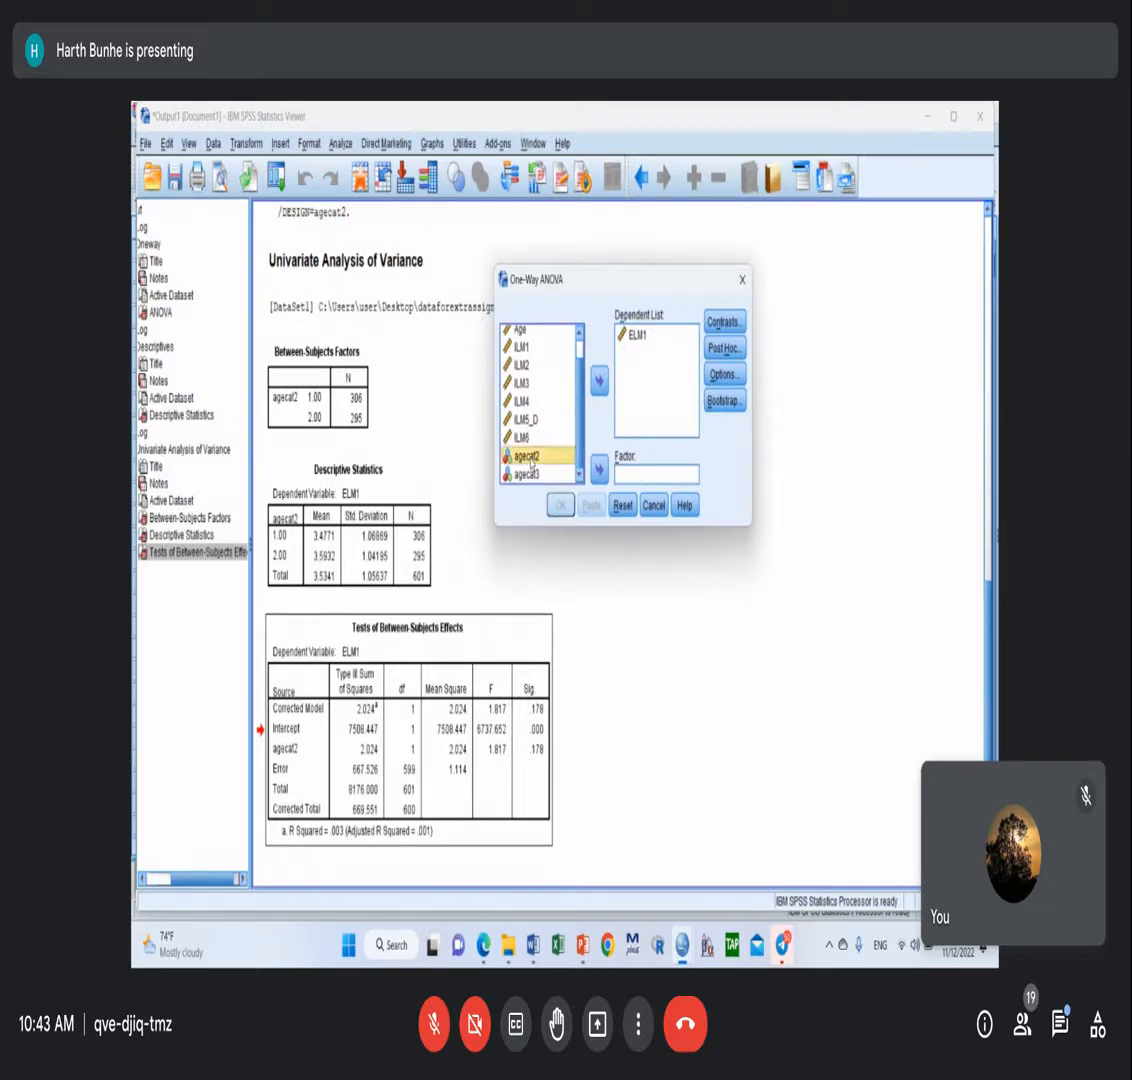
click(600, 471)
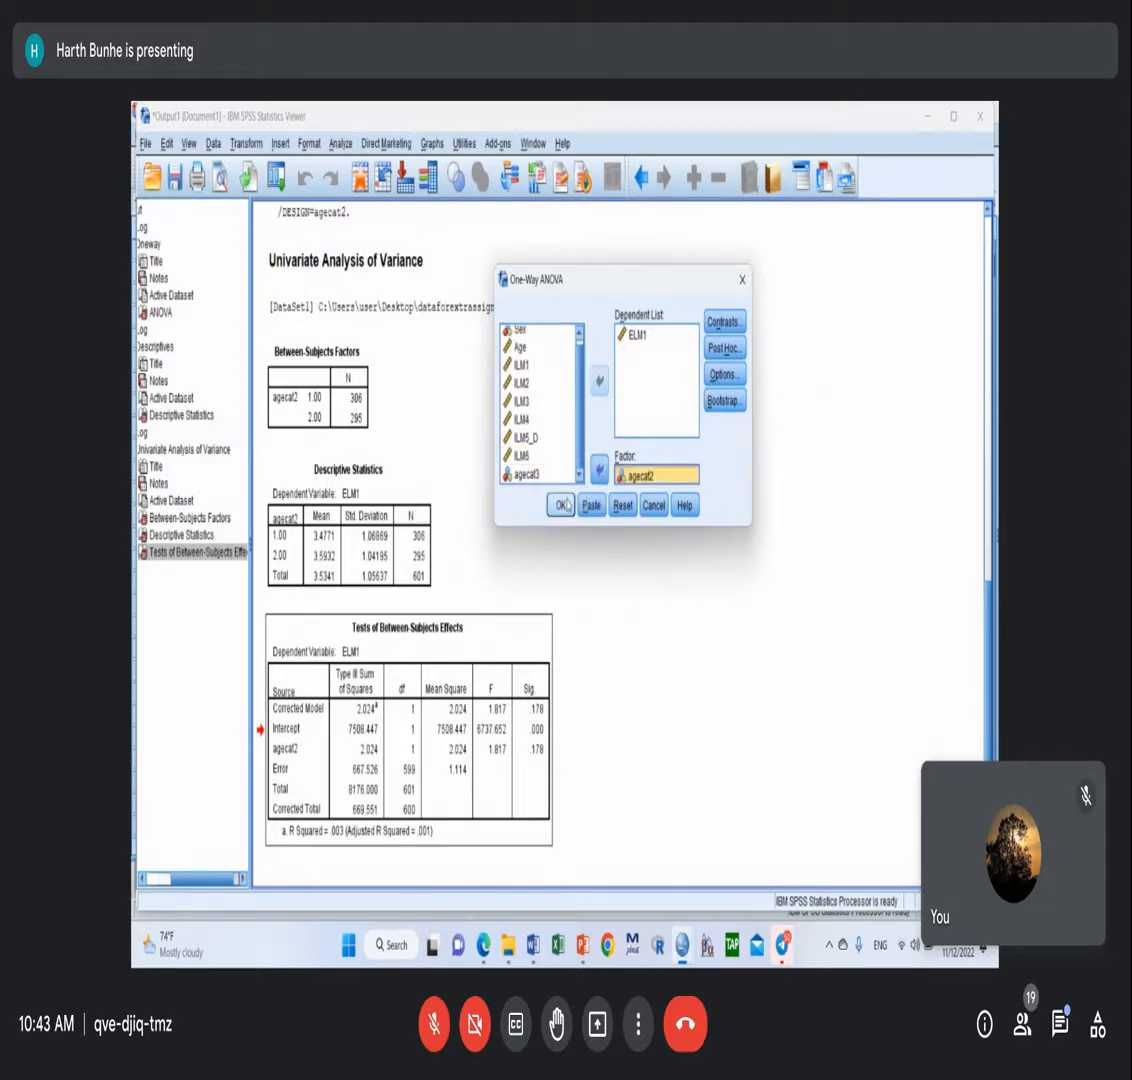
click(562, 505)
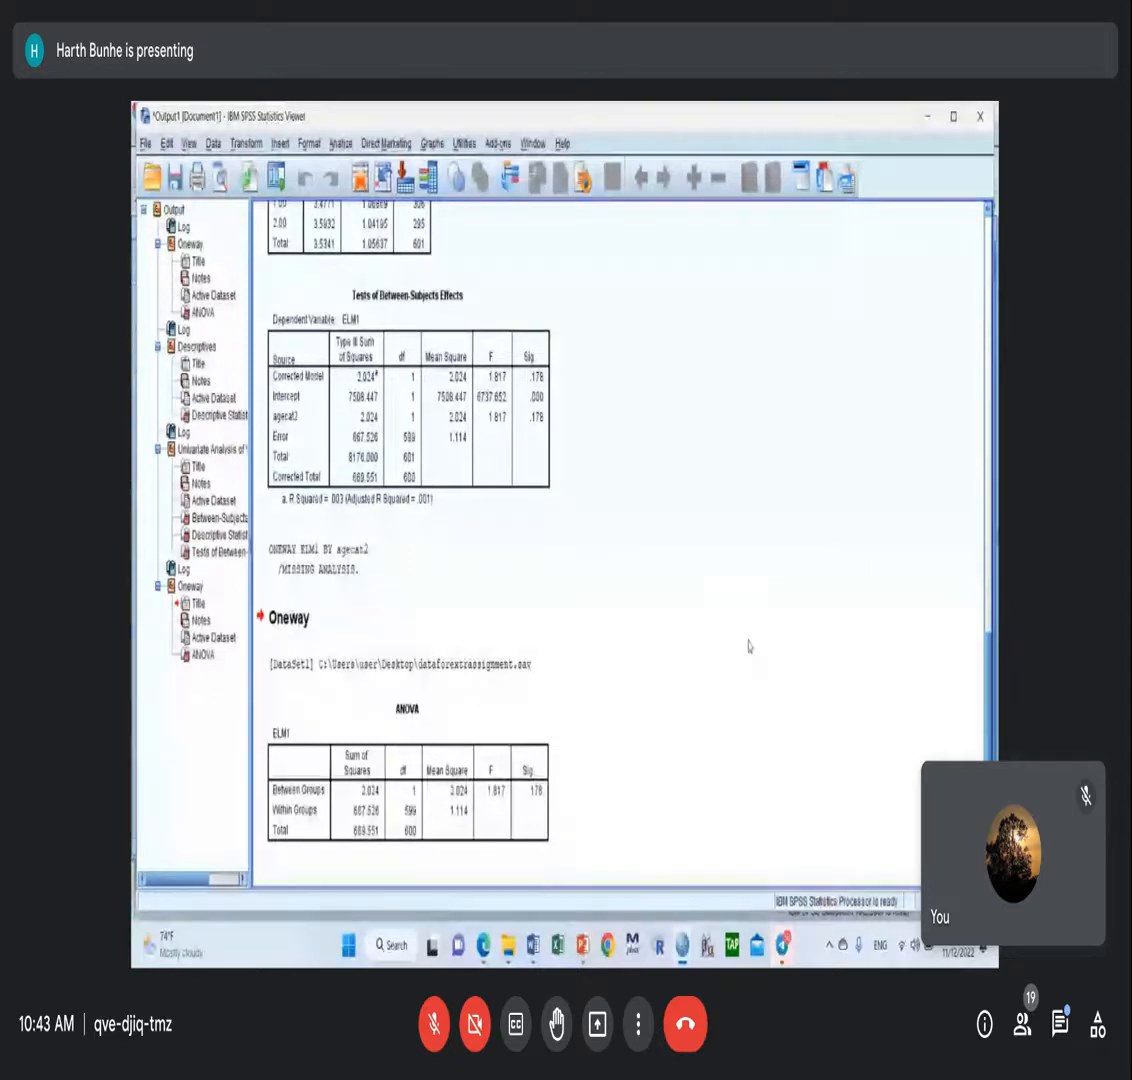
Copy the ANOVA table for ELM1 by agecat2 and switch to the Word document "What is the meaning of data analysis".
click(455, 462)
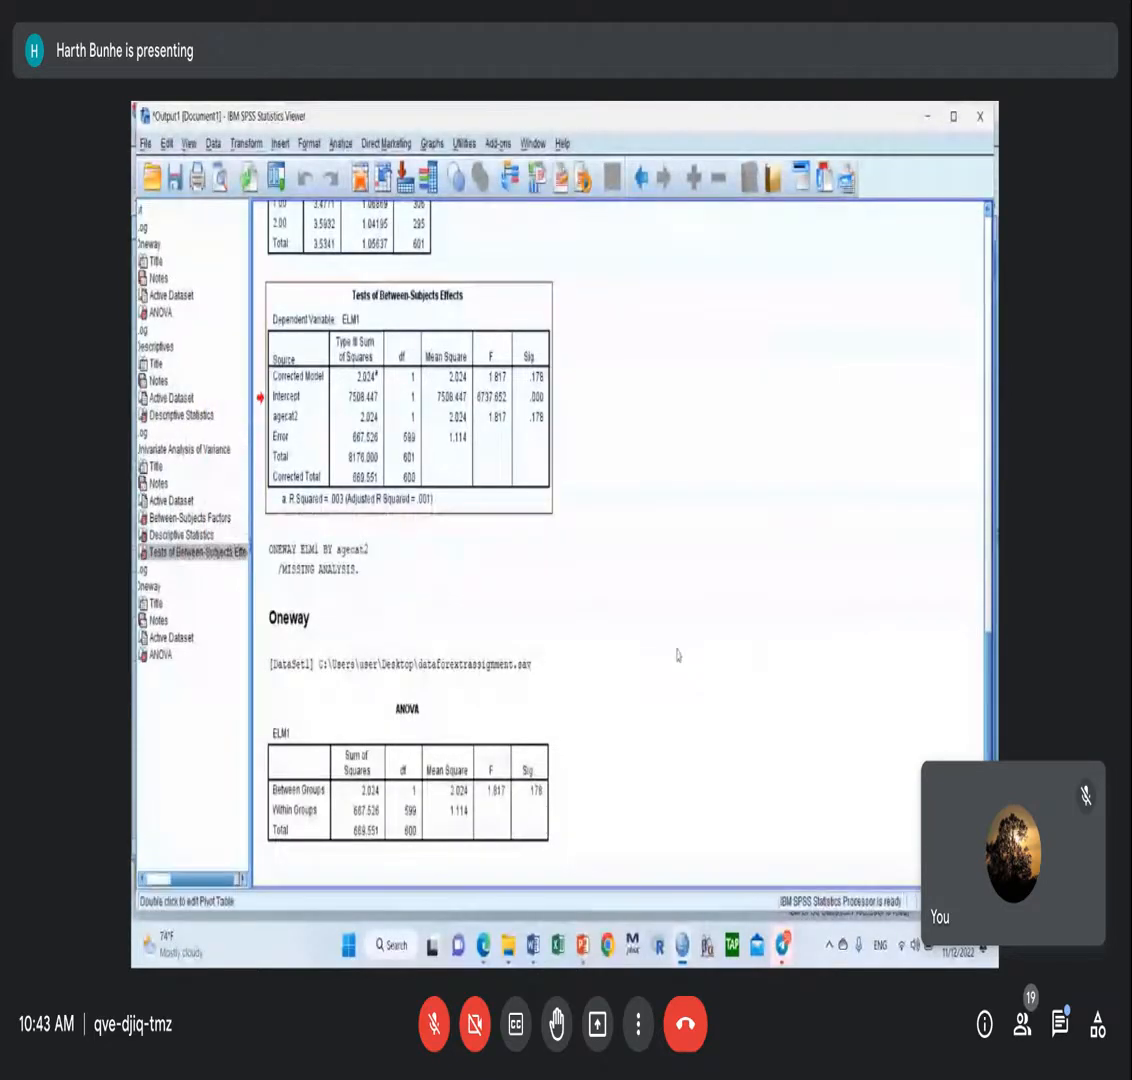
click(460, 790)
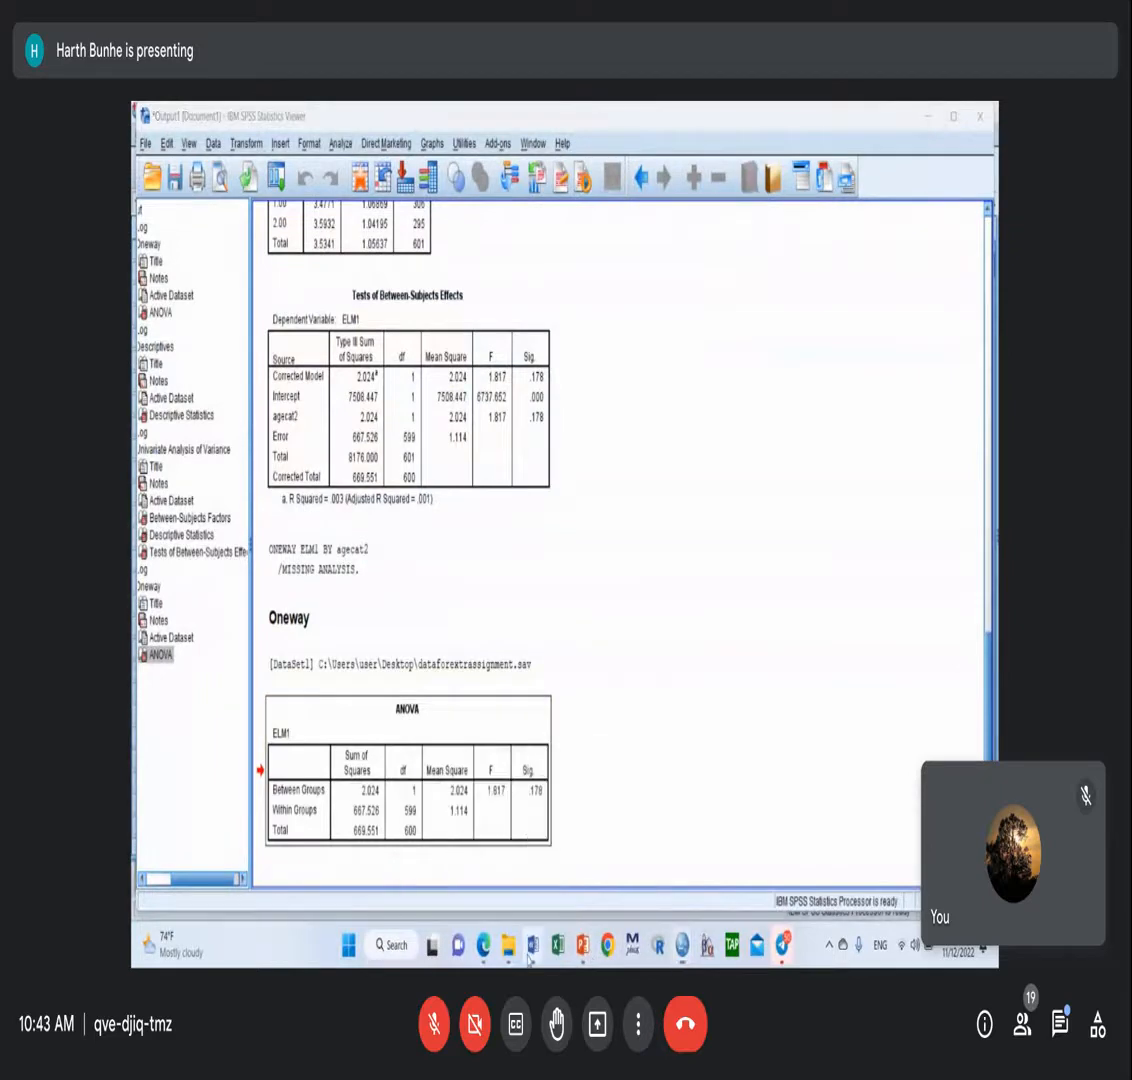
mouse_move(532, 945)
click(478, 856)
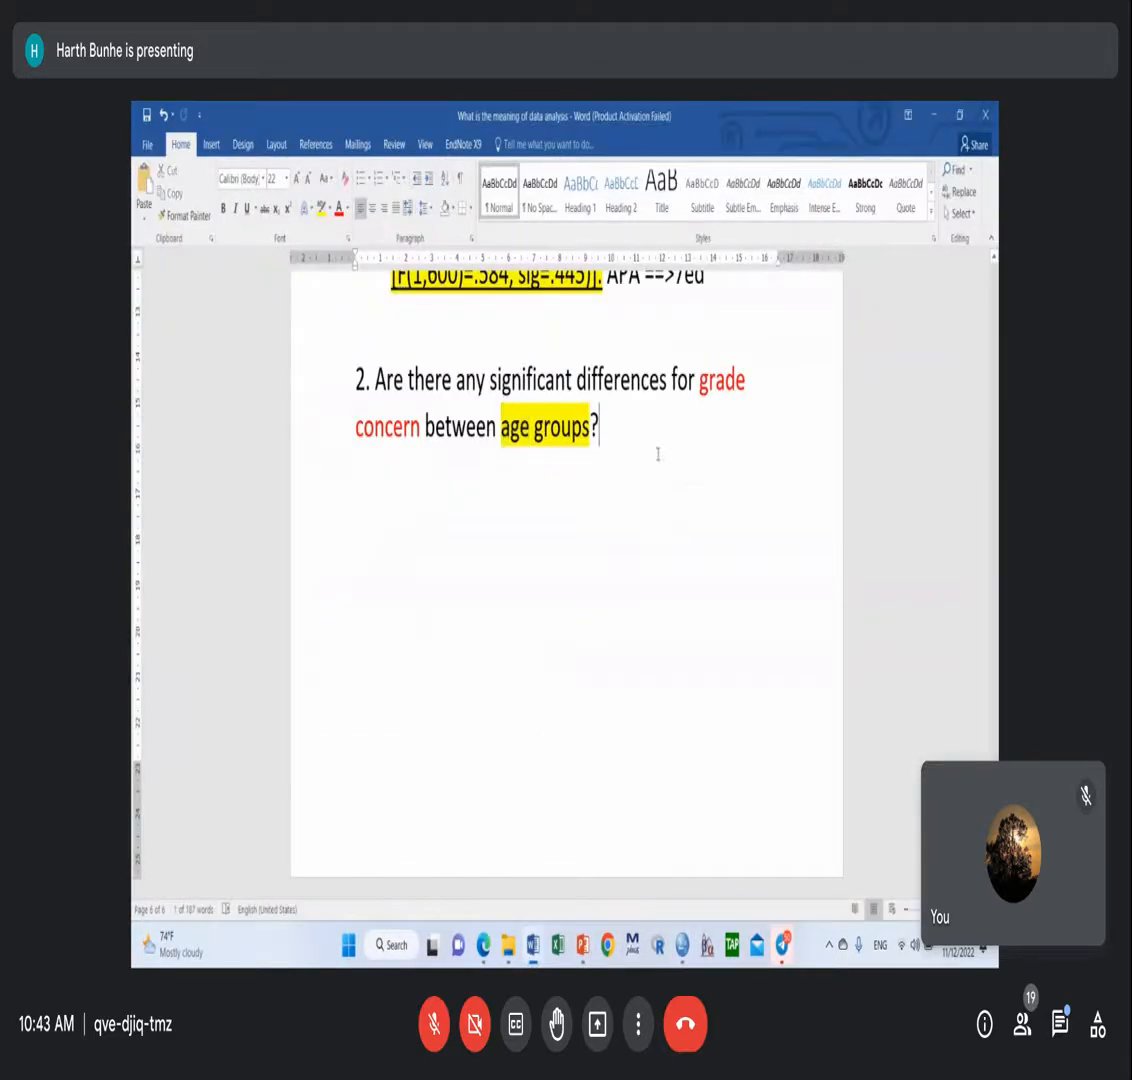
Insert blank lines above question 2 about grade concern between age groups so that it starts on a new page.
click(520, 312)
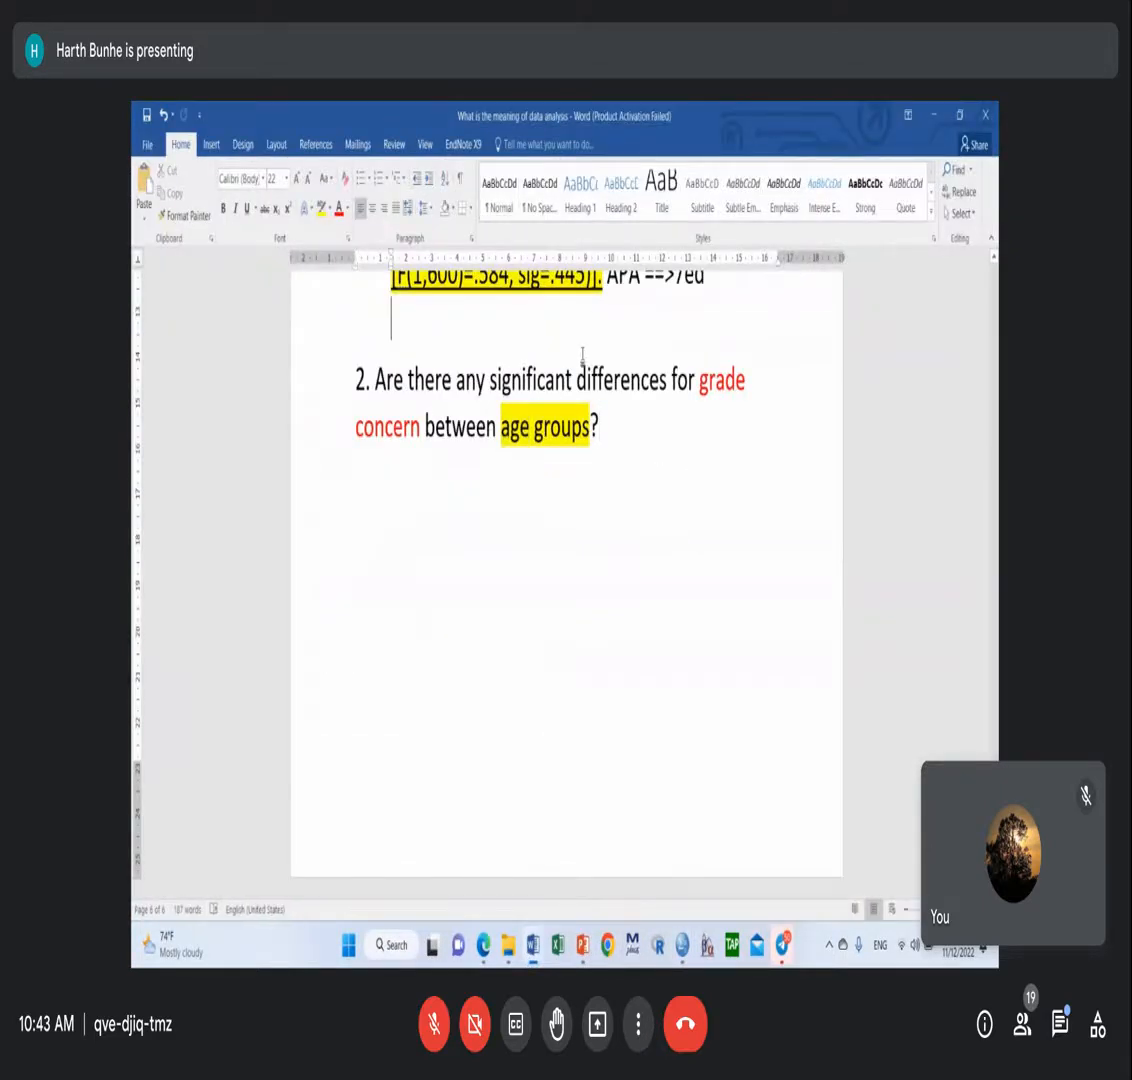
key(Return)
key(Return)
key(Return)
key(Return)
key(Return)
key(Return)
key(Return)
key(Return)
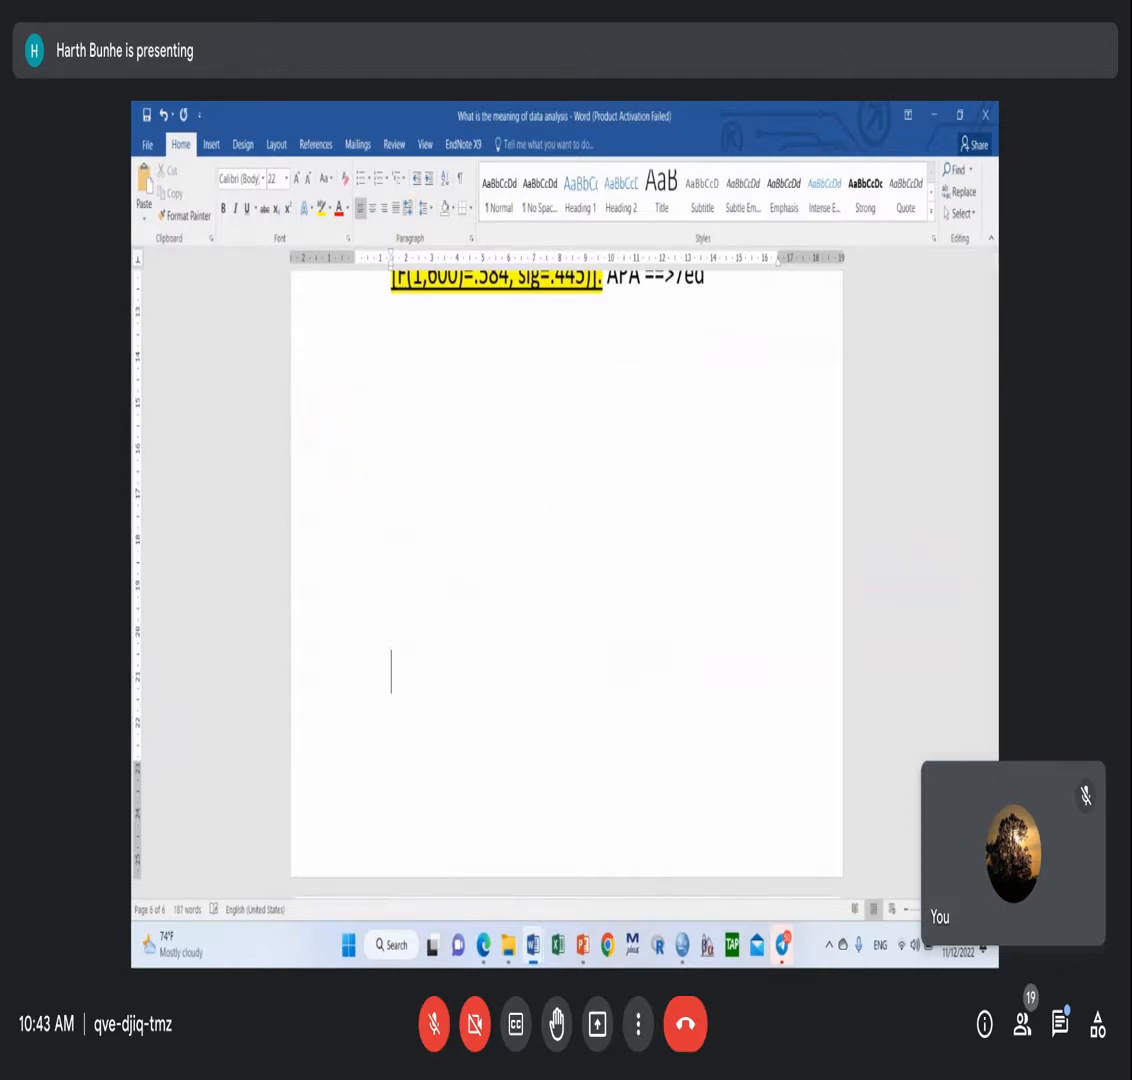
scroll(567, 584, down, 3)
scroll(567, 584, down, 2)
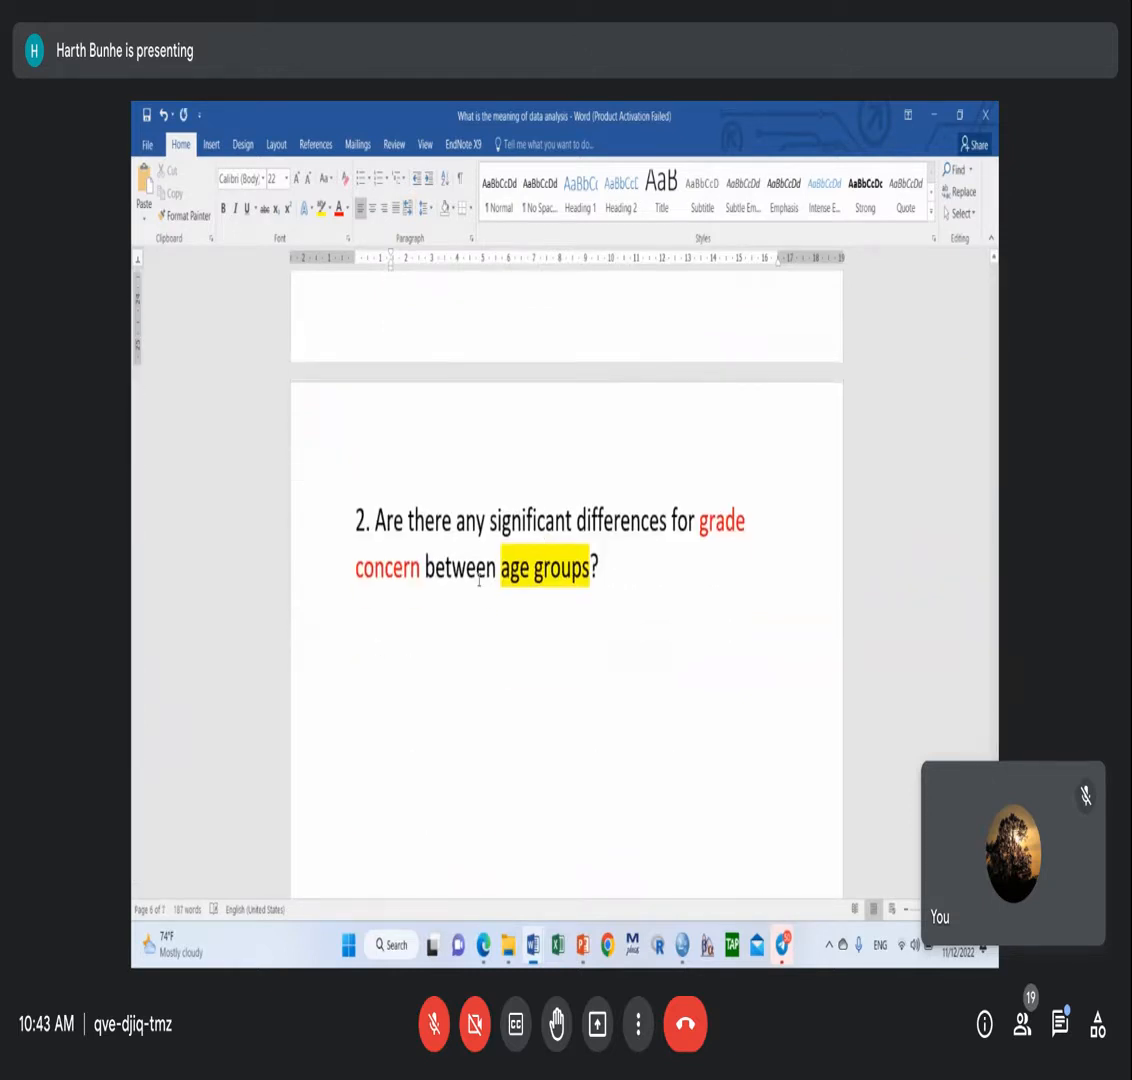
Paste the copied ELM1 ANOVA table below the question about grade concern between age groups.
click(614, 569)
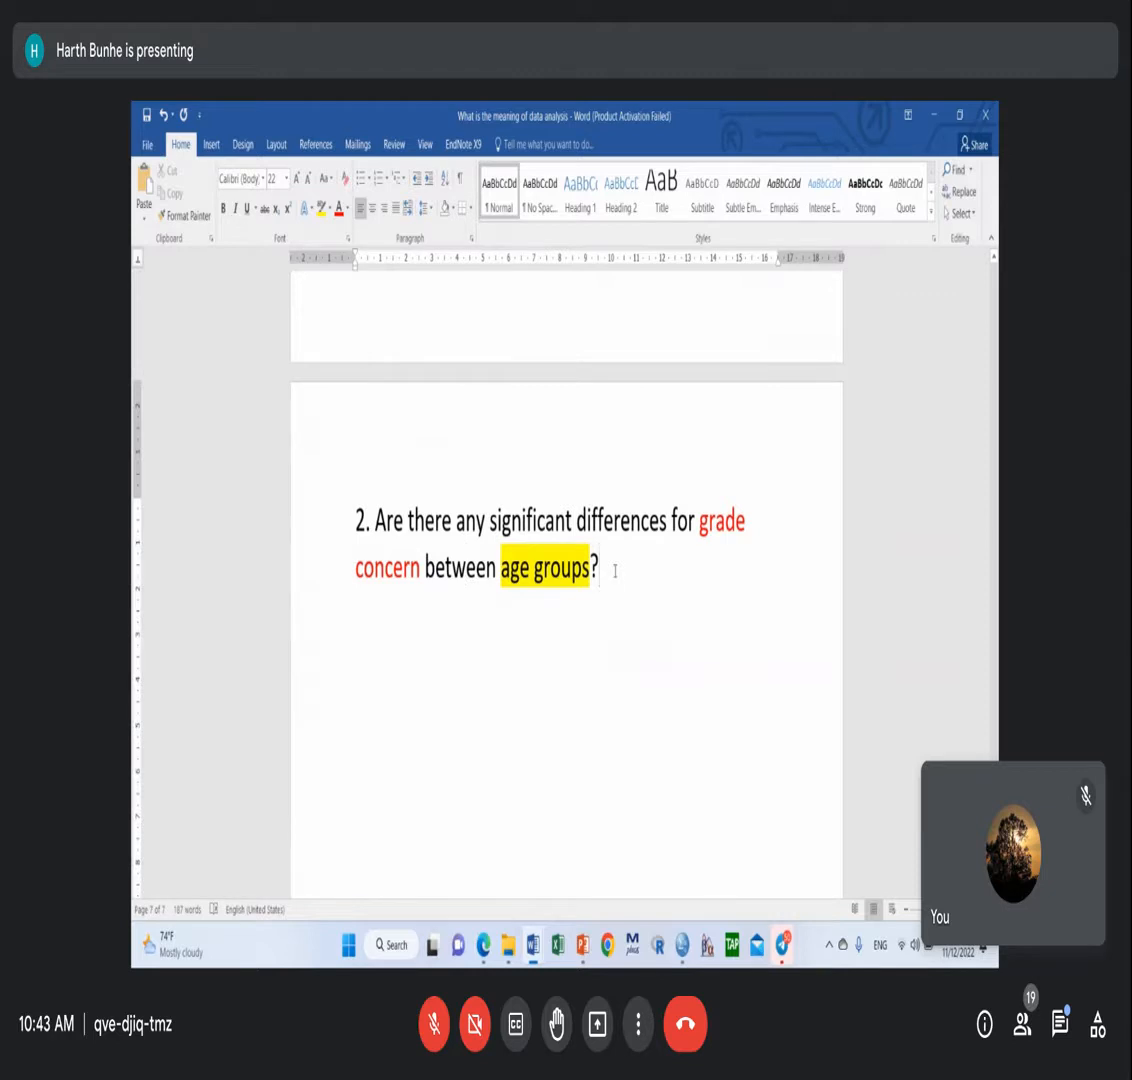
key(Return)
key(Return)
text(ANOVA ELM1 	Sum of Squares	df	Mean Square	F	Sig. Between Groups	2.024	1	2.024	1.817	.178 Within Groups	667.526	599	1.114		 Total	669.551	600)
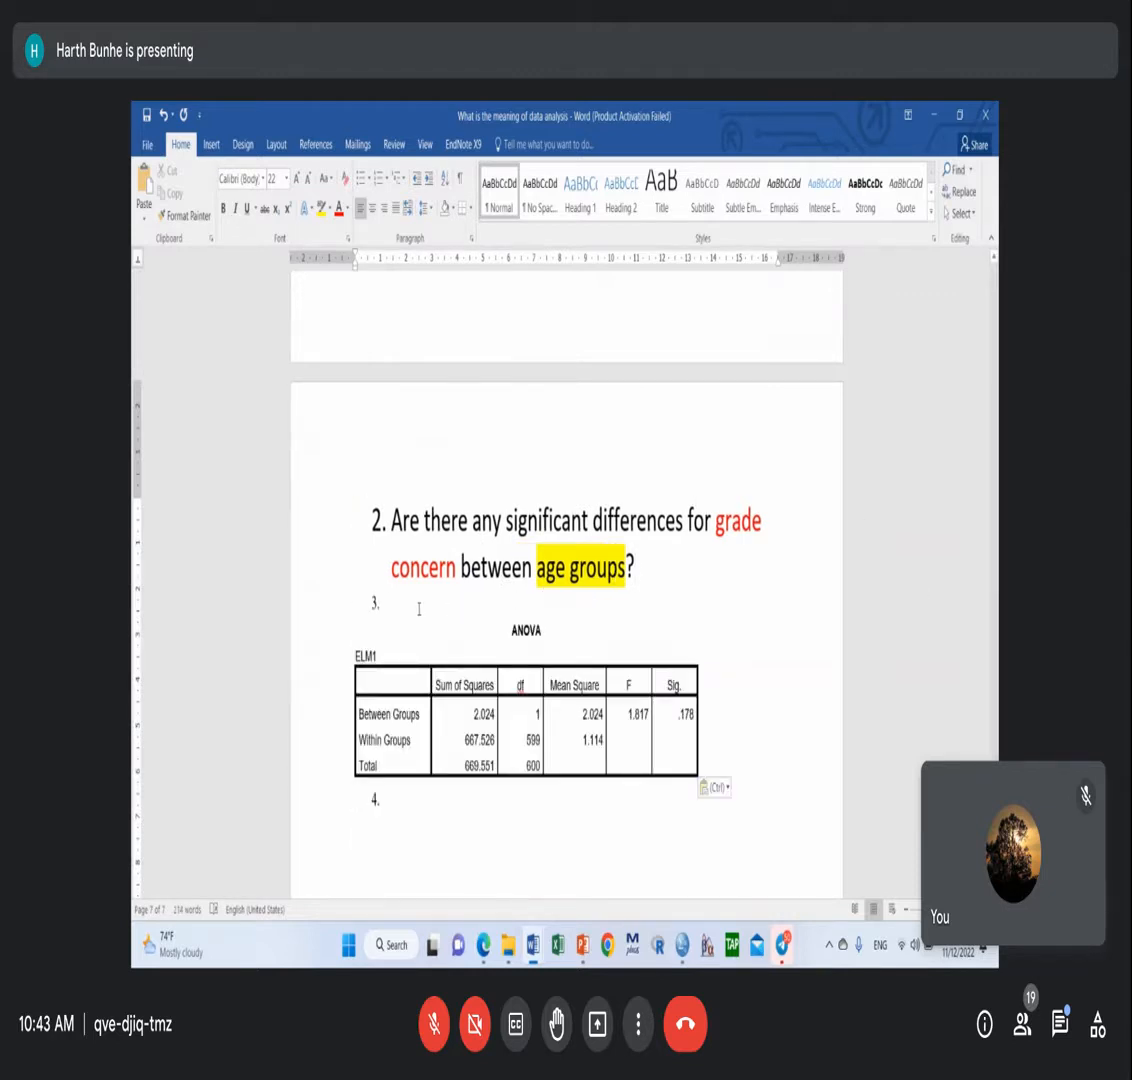
Remove the stray list numbers above and below the pasted ANOVA table, leaving the cursor on the line beneath it.
click(418, 606)
key(BackSpace)
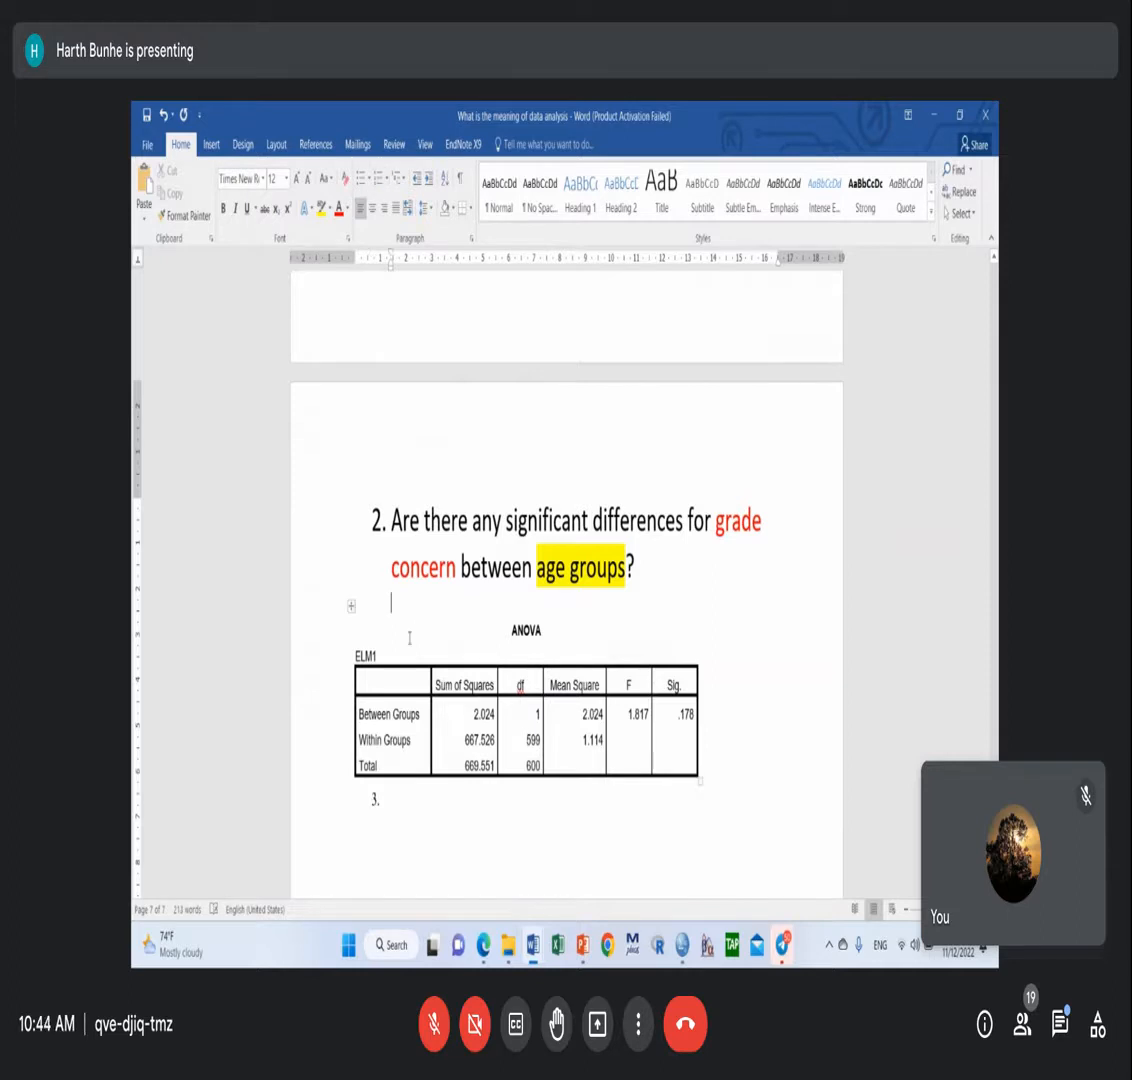
click(410, 820)
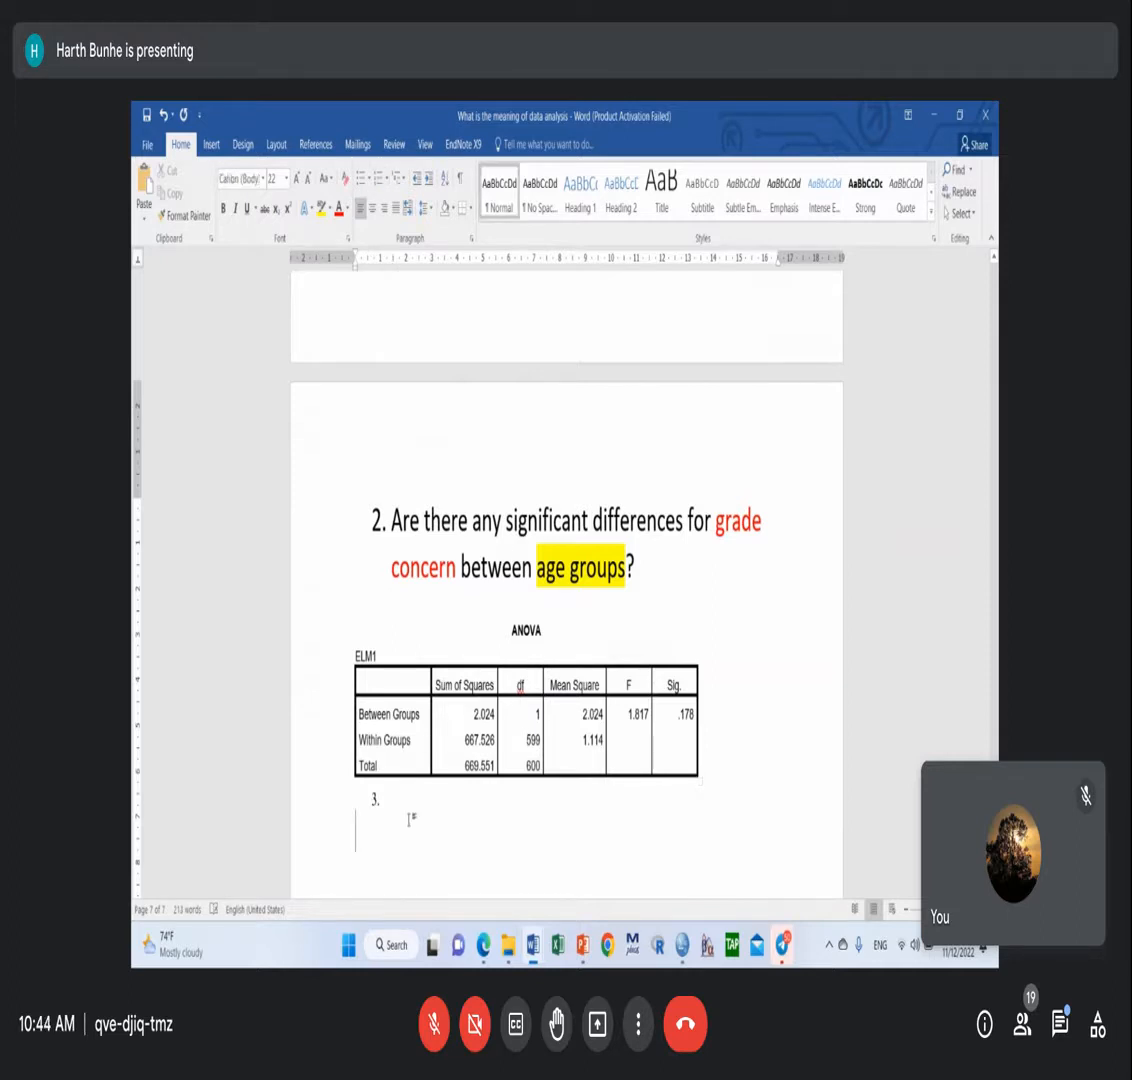
key(BackSpace)
key(BackSpace)
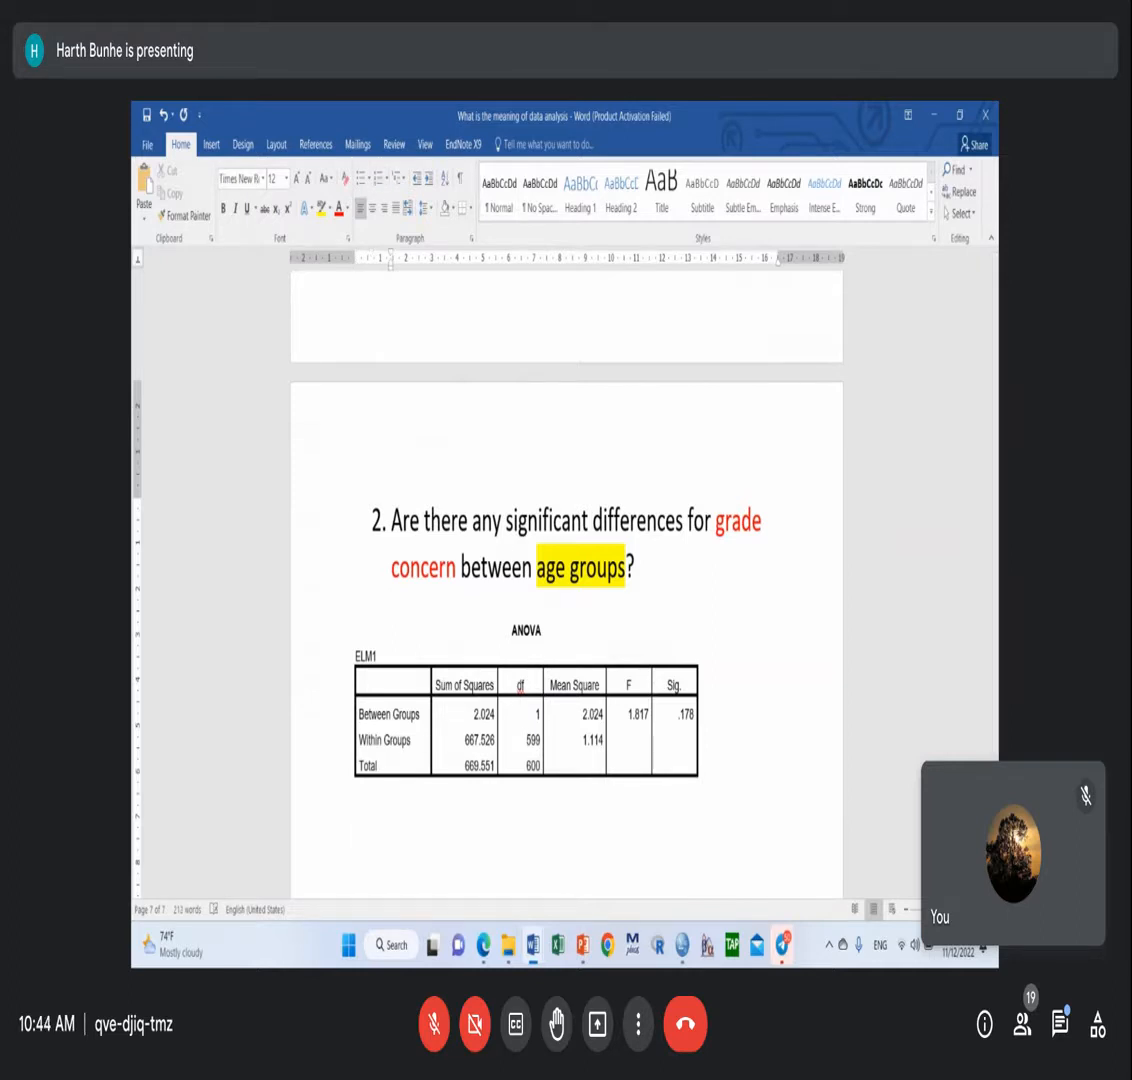
scroll(766, 637, down, 2)
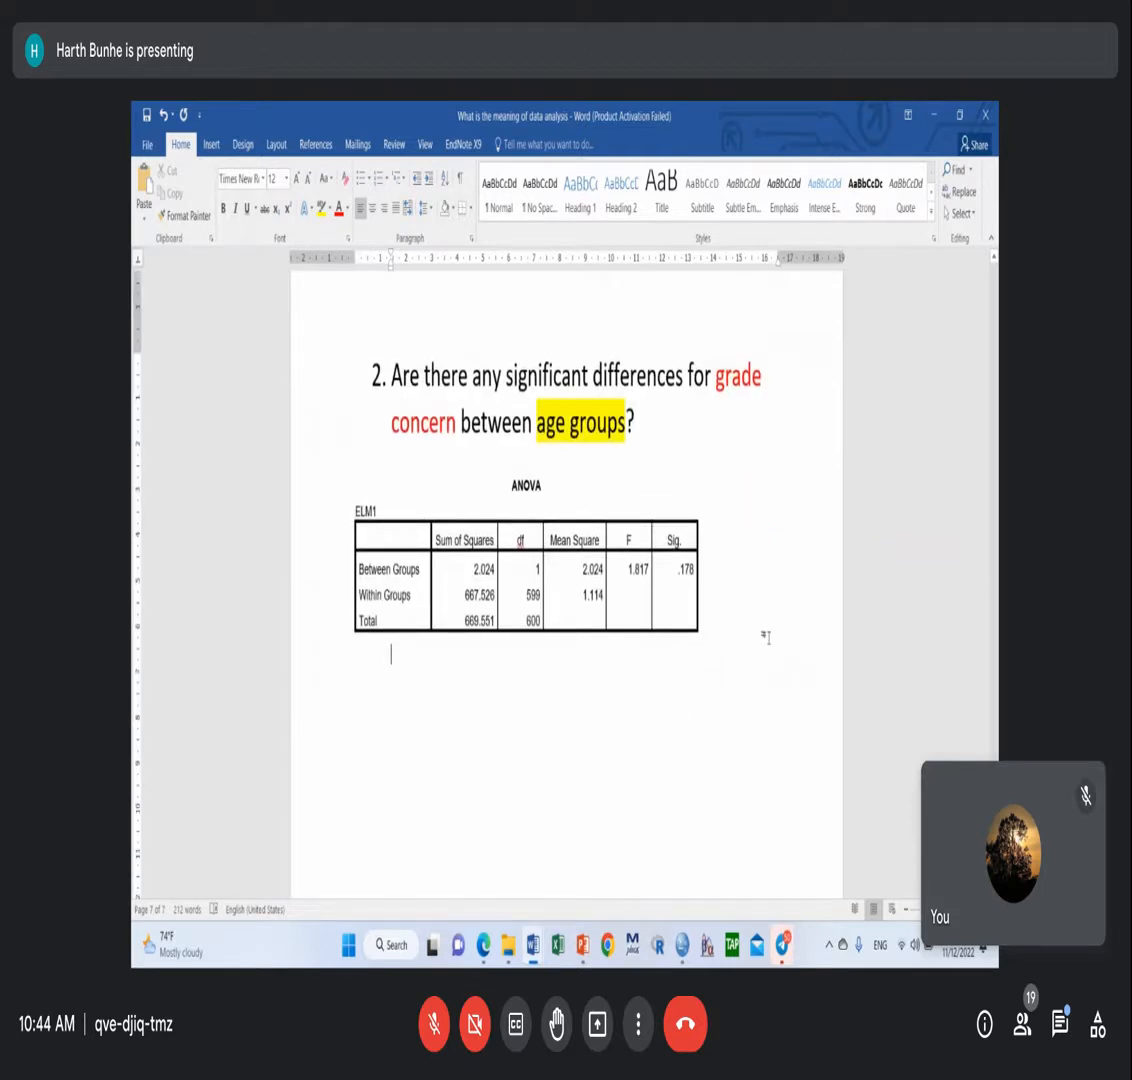